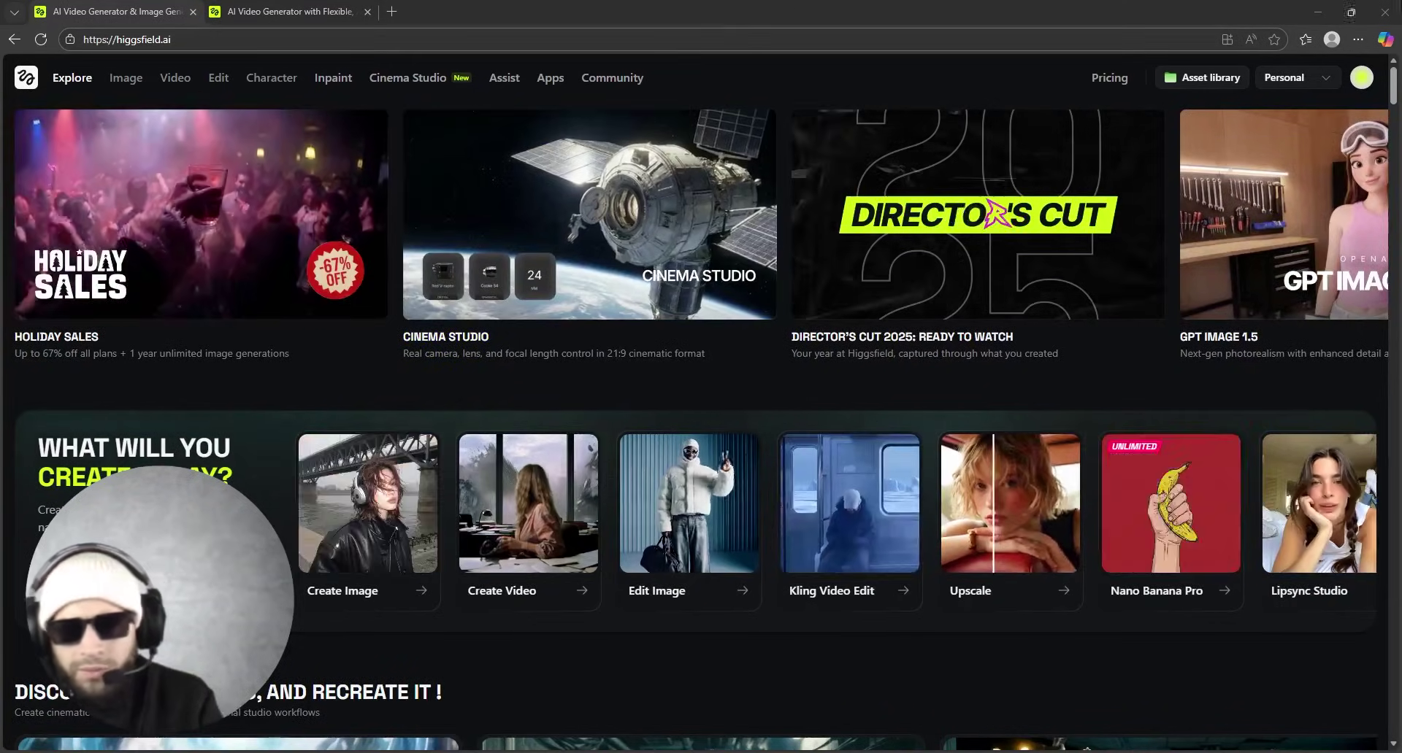
- Check the team list and the account options, then close both menus
left_click(1300, 81)
left_click(1304, 85)
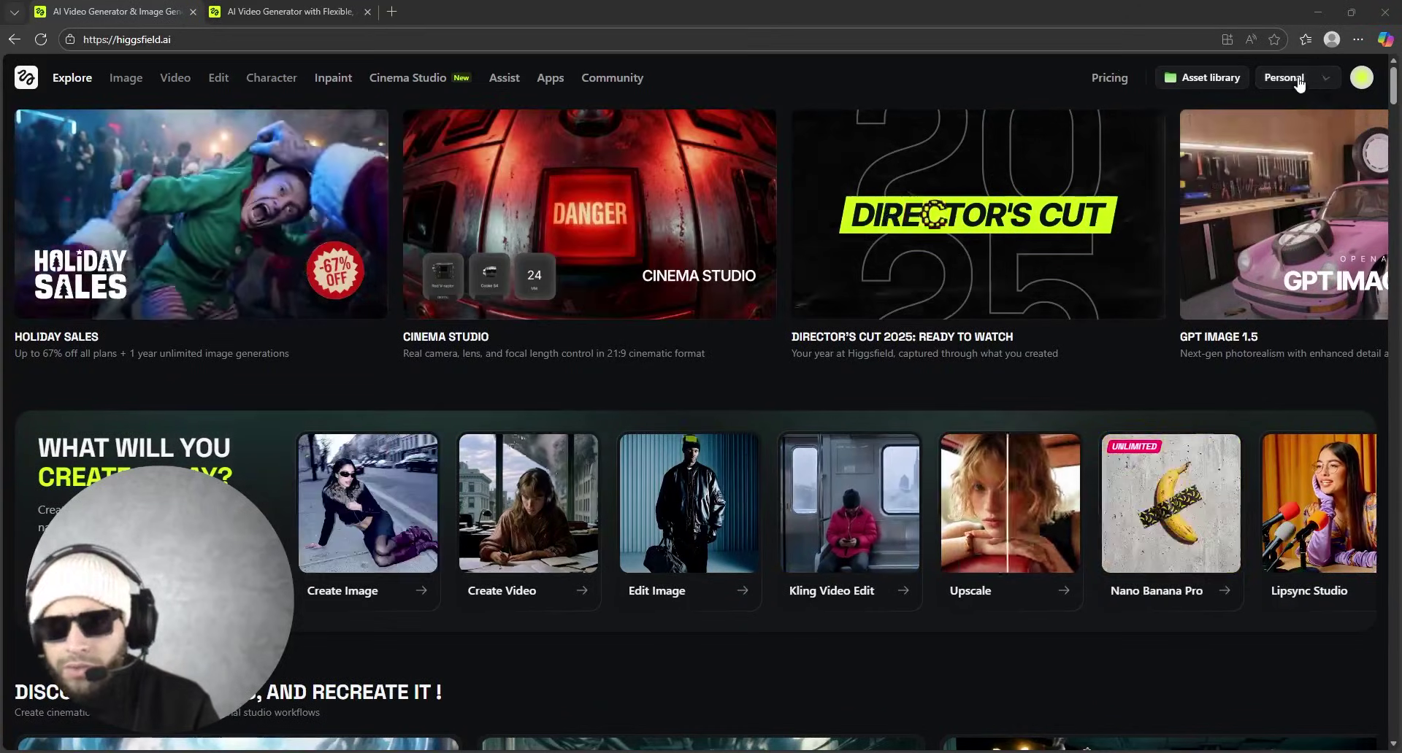
left_click(1361, 77)
left_click(965, 95)
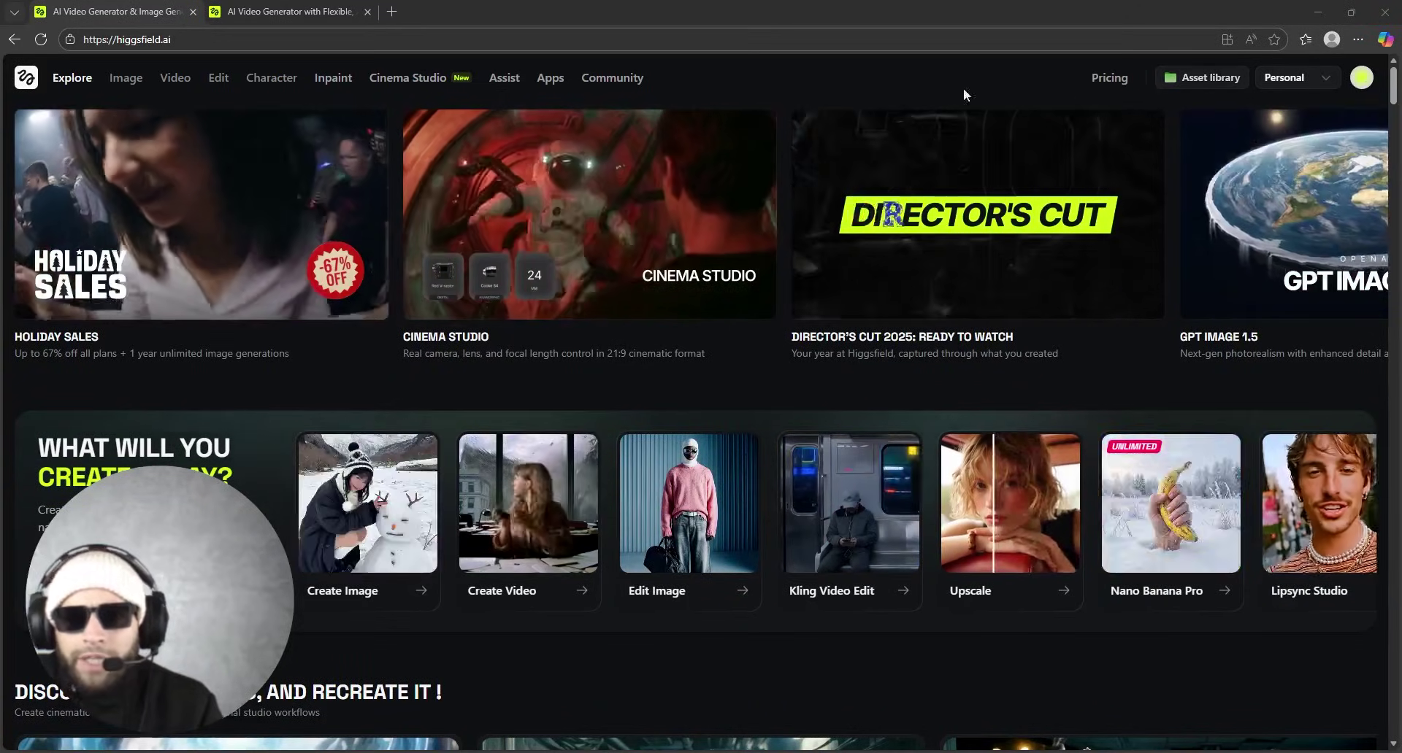
- Go back to the Higgsfield pricing page and scroll through the plans
left_click(657, 40)
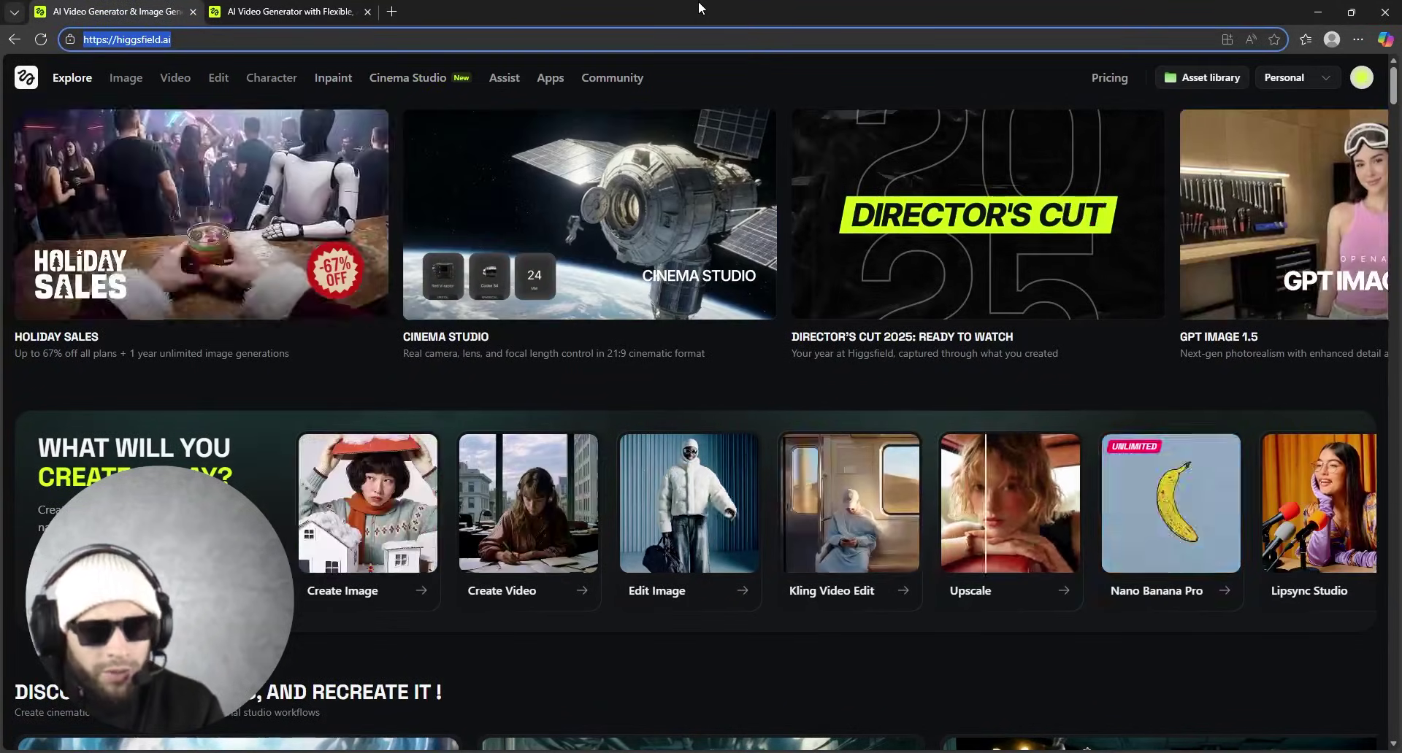
key("alt+Left")
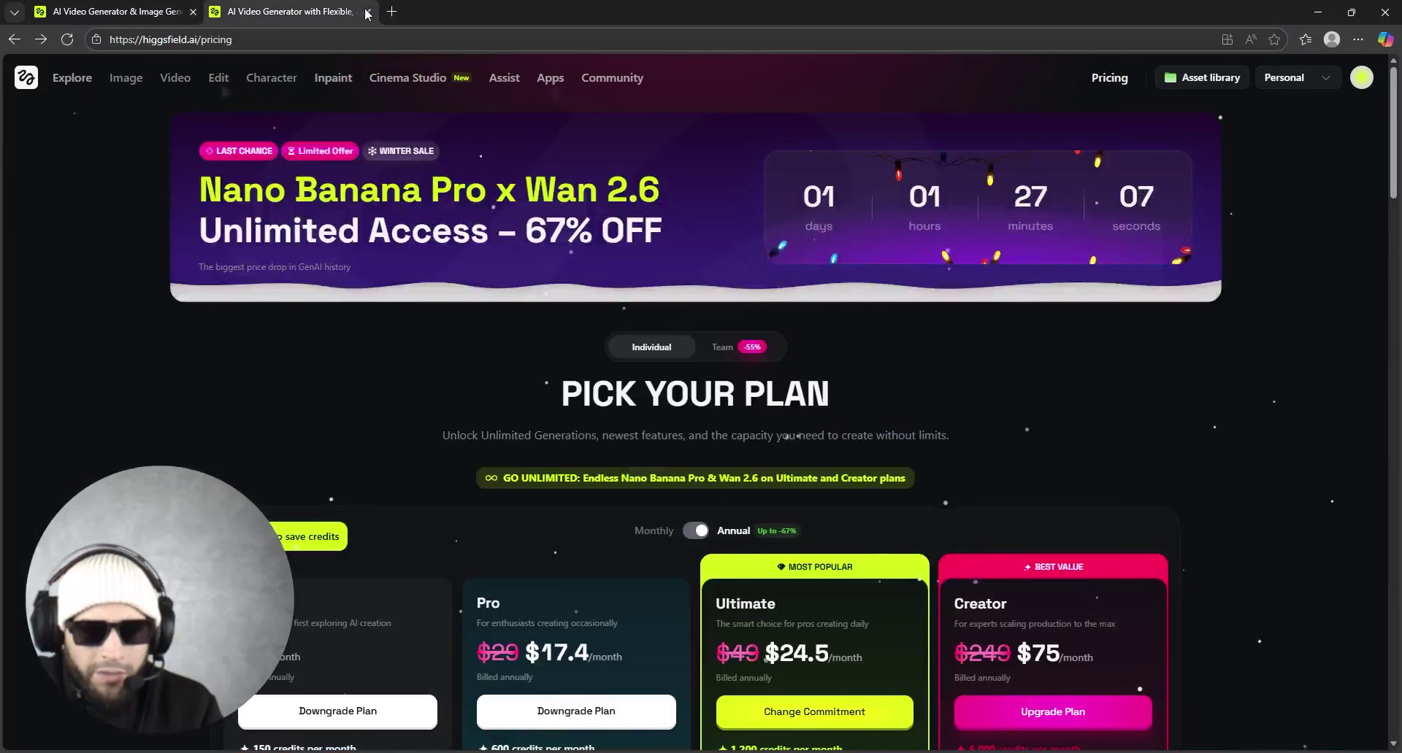
scroll(576, 386, "down", 6)
scroll(740, 385, "up", 4)
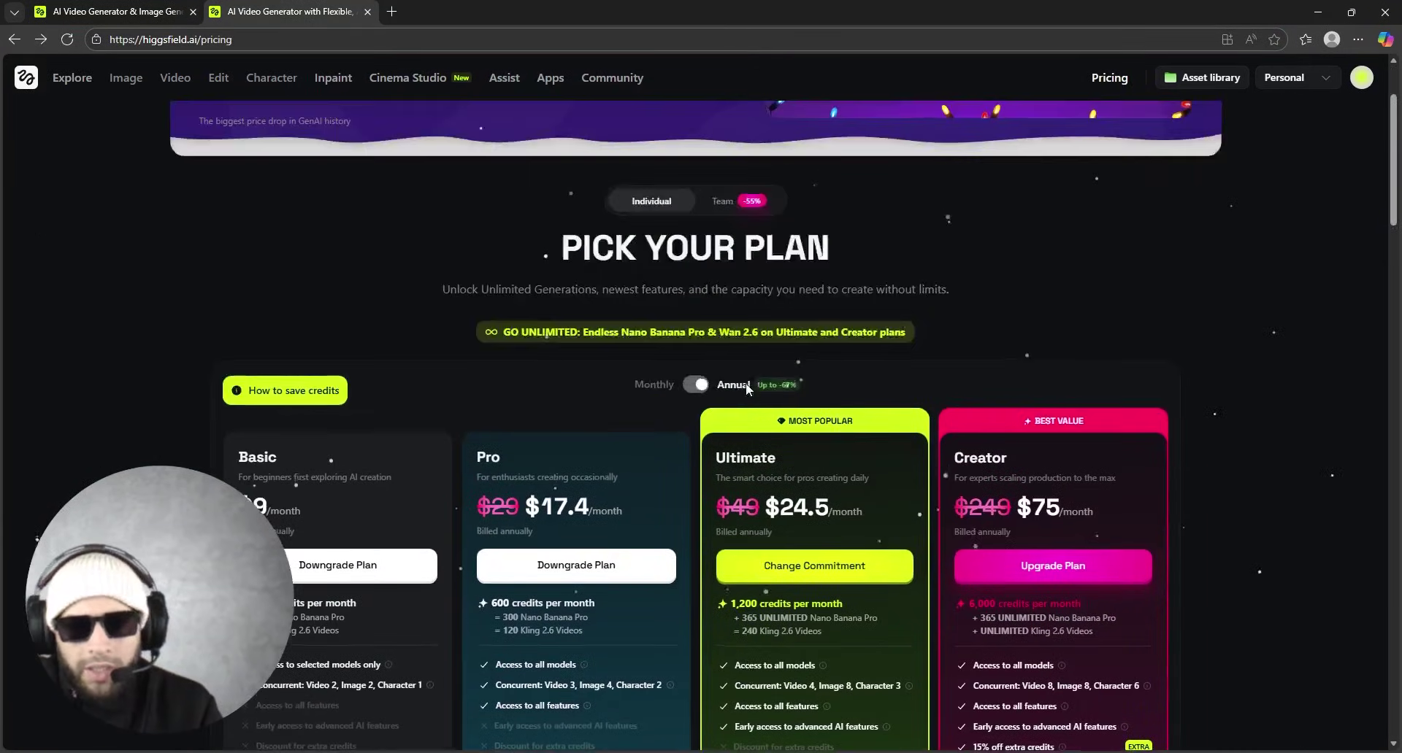
scroll(740, 384, "down", 4)
scroll(740, 385, "up", 2)
- Highlight the plan prices: Basic $9, Pro $17.4 and Ultimate $24.5
mouse_move(239, 311)
left_mouse_down()
mouse_move(255, 256)
mouse_move(254, 307)
left_mouse_up()
left_click_drag(253, 360, 272, 359)
left_click(421, 373)
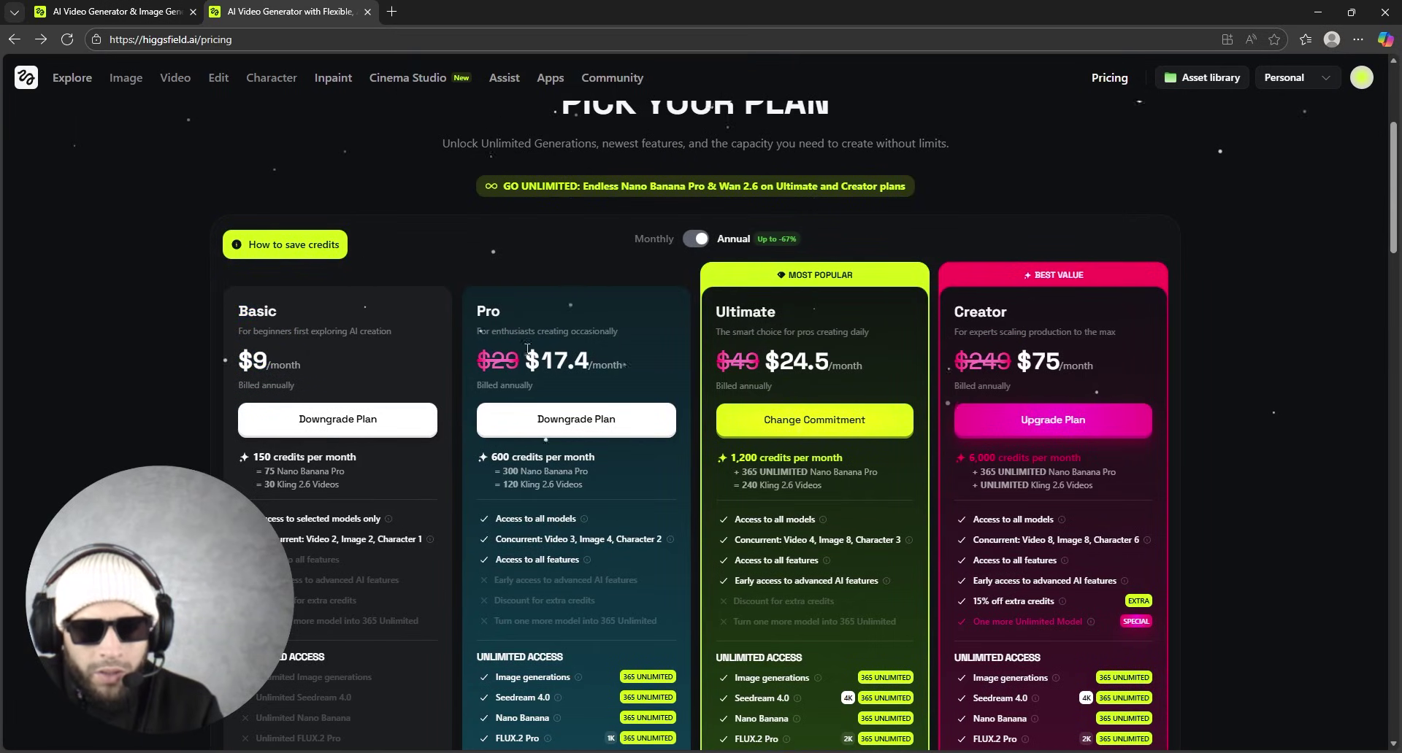
left_click_drag(537, 360, 574, 370)
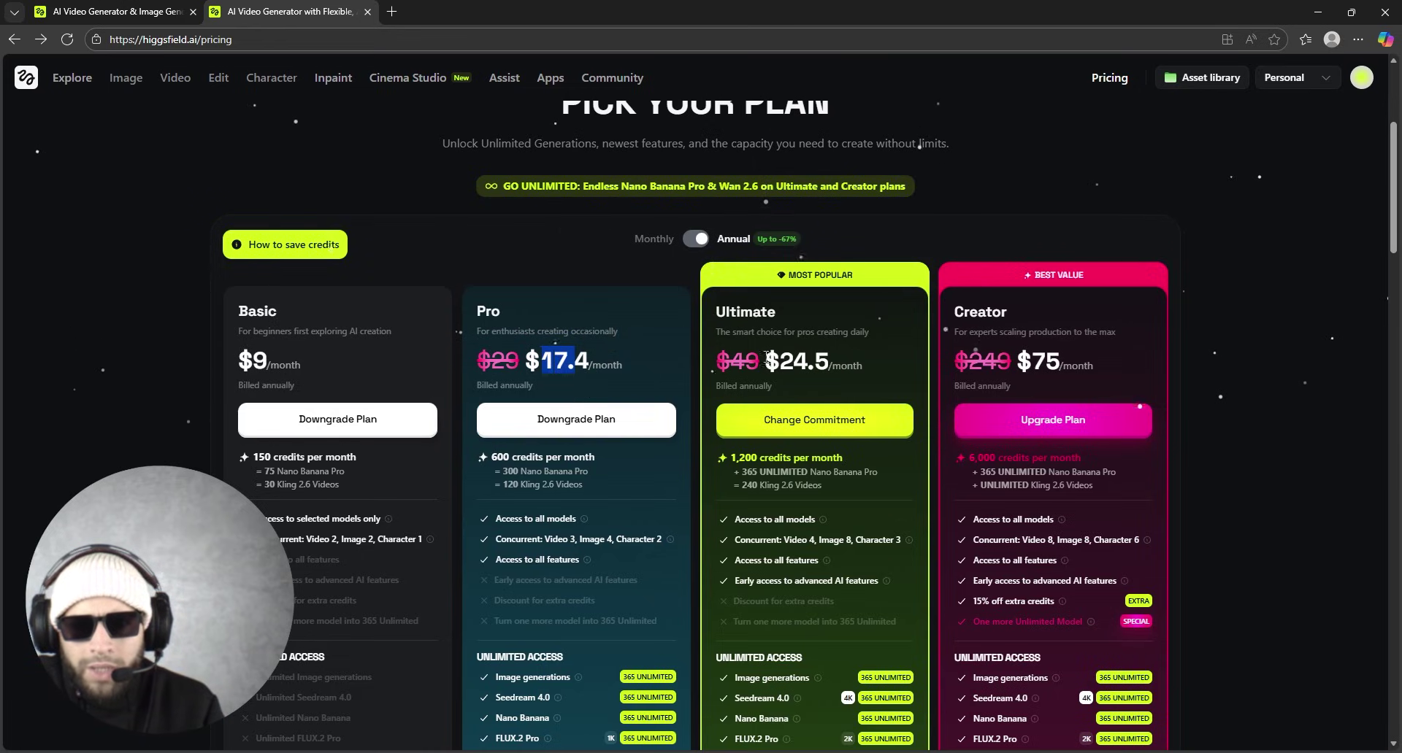
left_click_drag(780, 363, 794, 364)
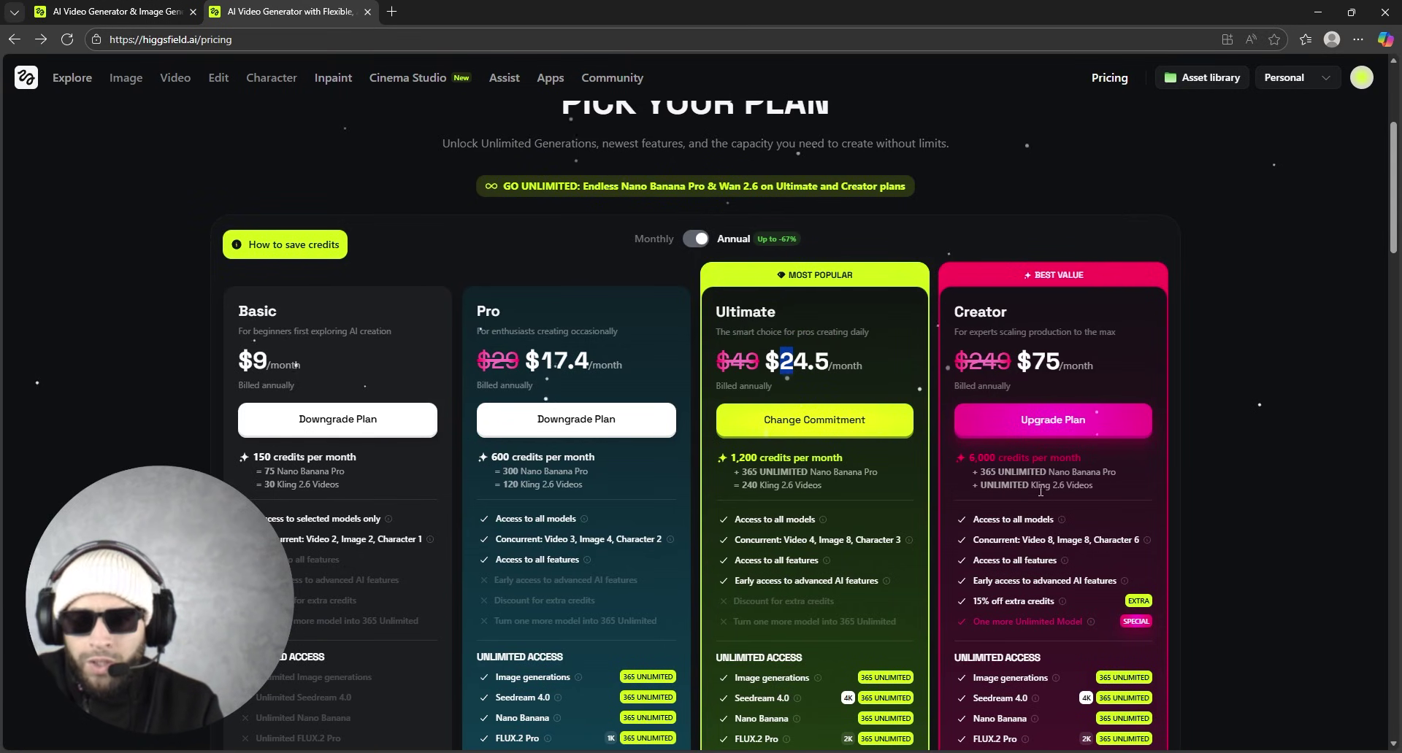
scroll(1040, 491, "down", 2)
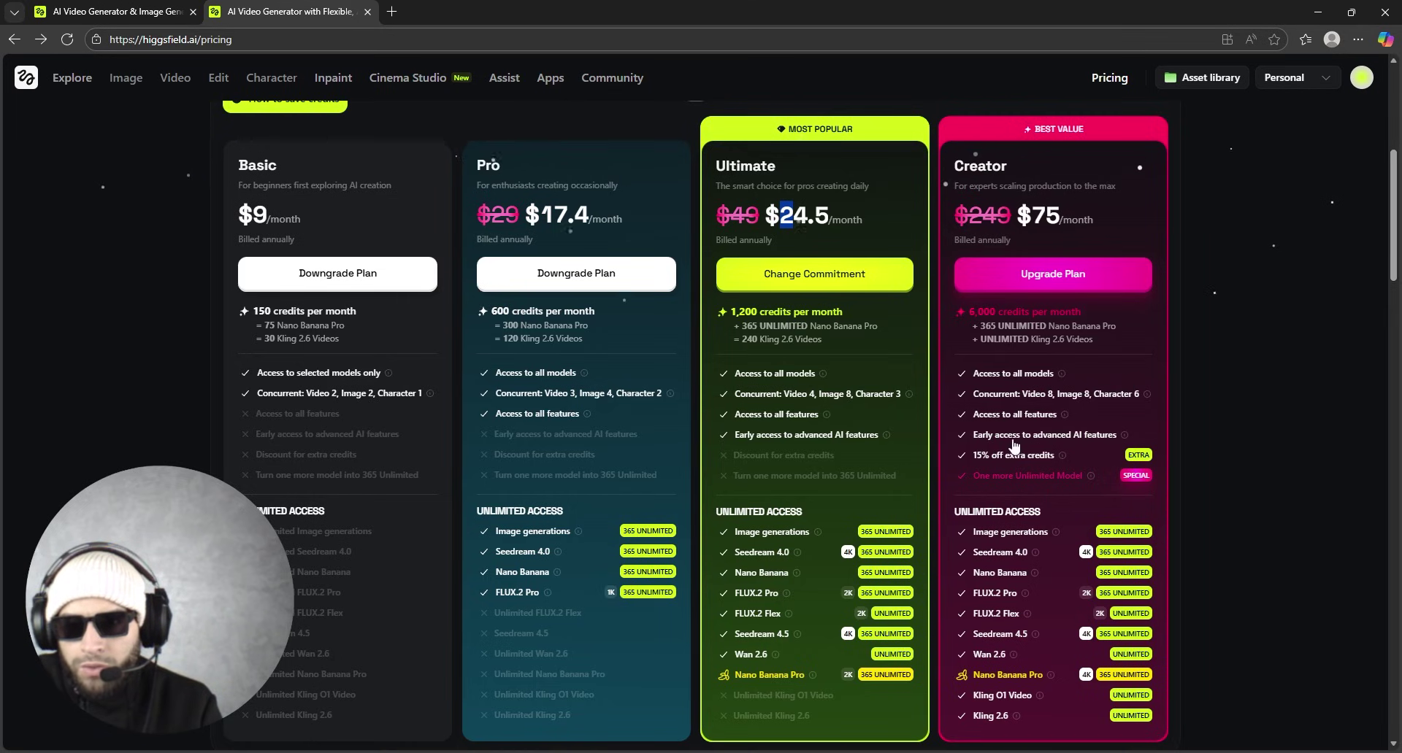
scroll(1073, 376, "down", 5)
scroll(1073, 380, "up", 7)
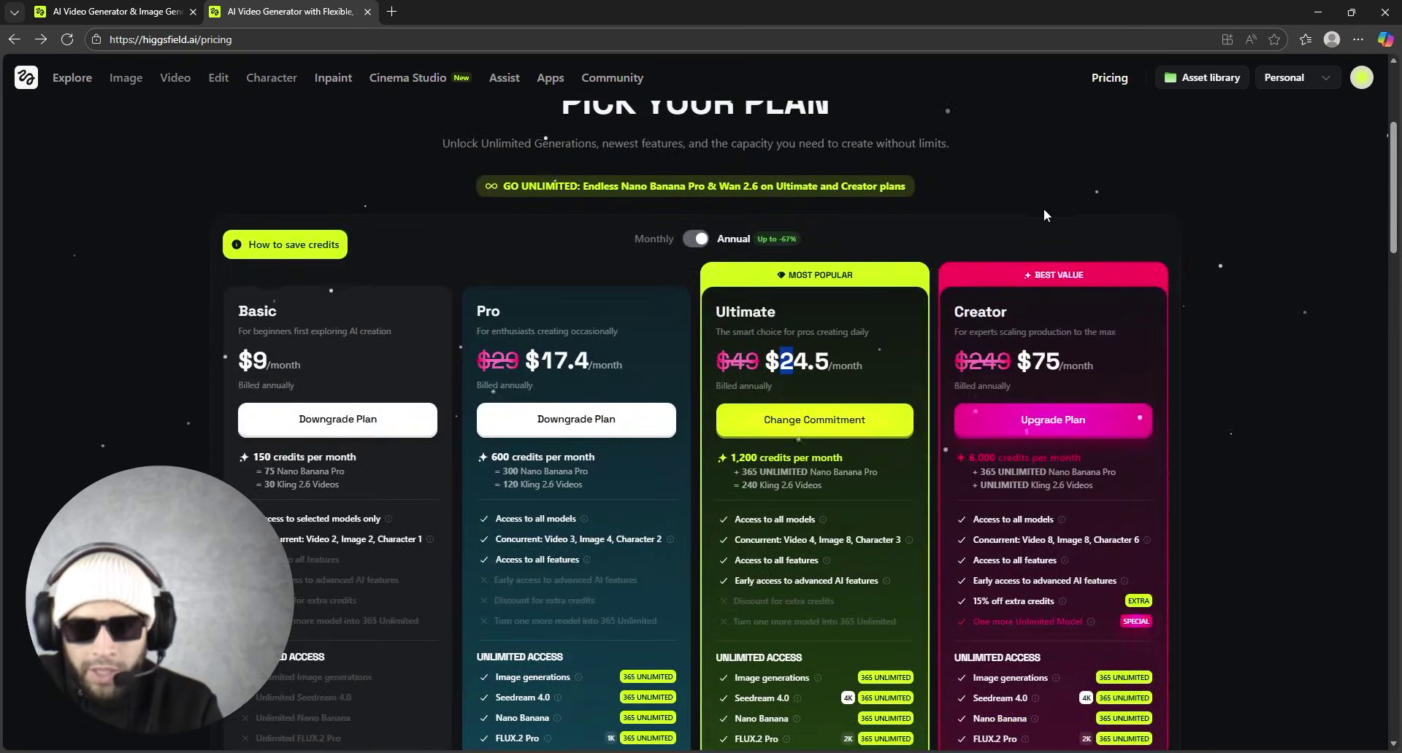
- Return to Explore, open Cinema Studio and browse its earlier image generations
left_click(138, 5)
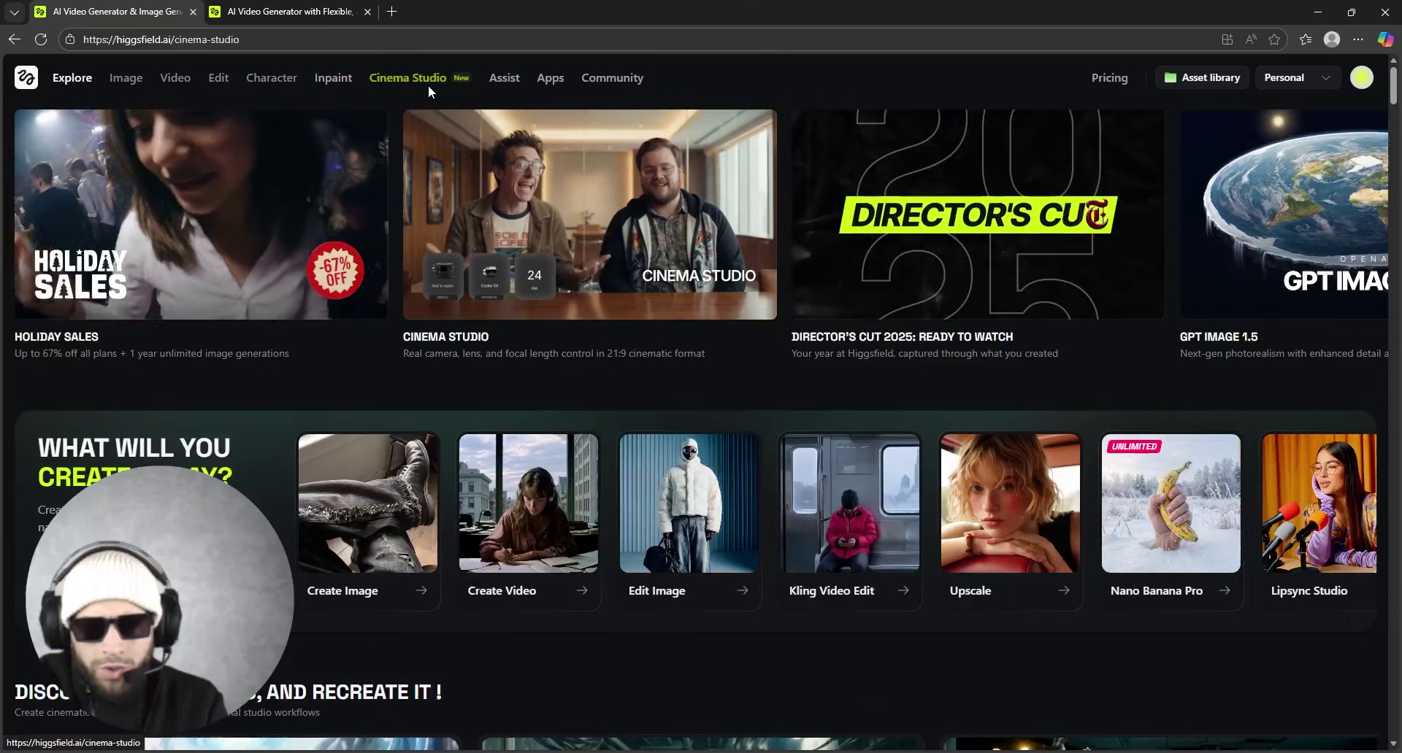
left_click(427, 85)
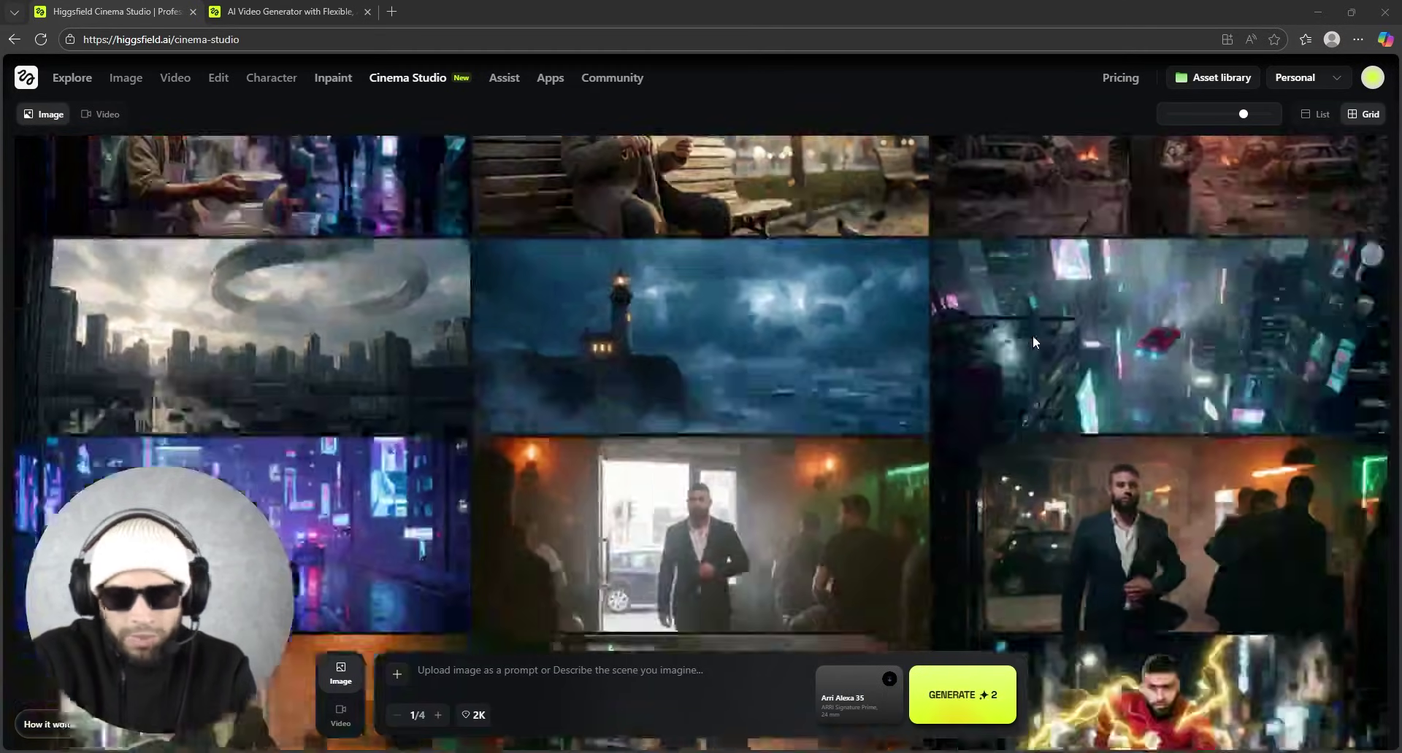
scroll(1033, 336, "down", 5)
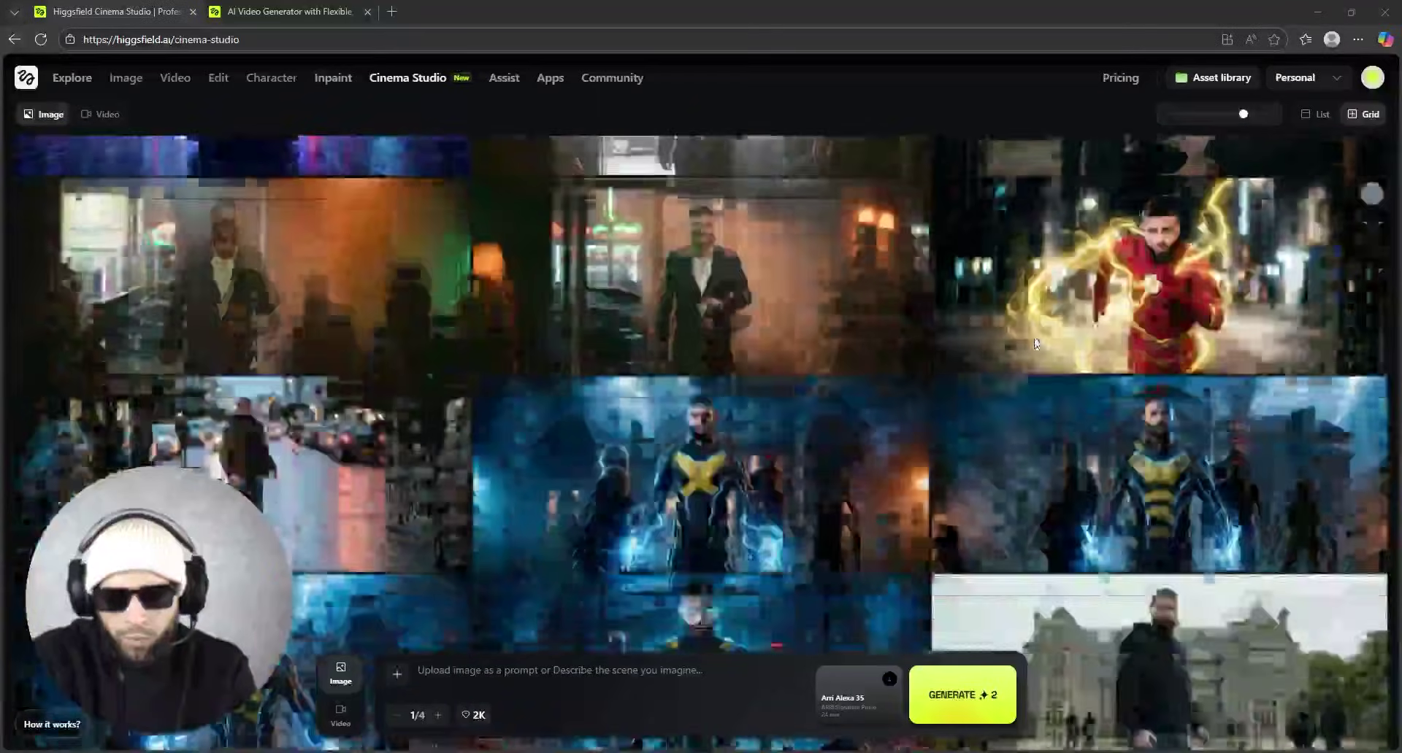
scroll(1034, 336, "down", 15)
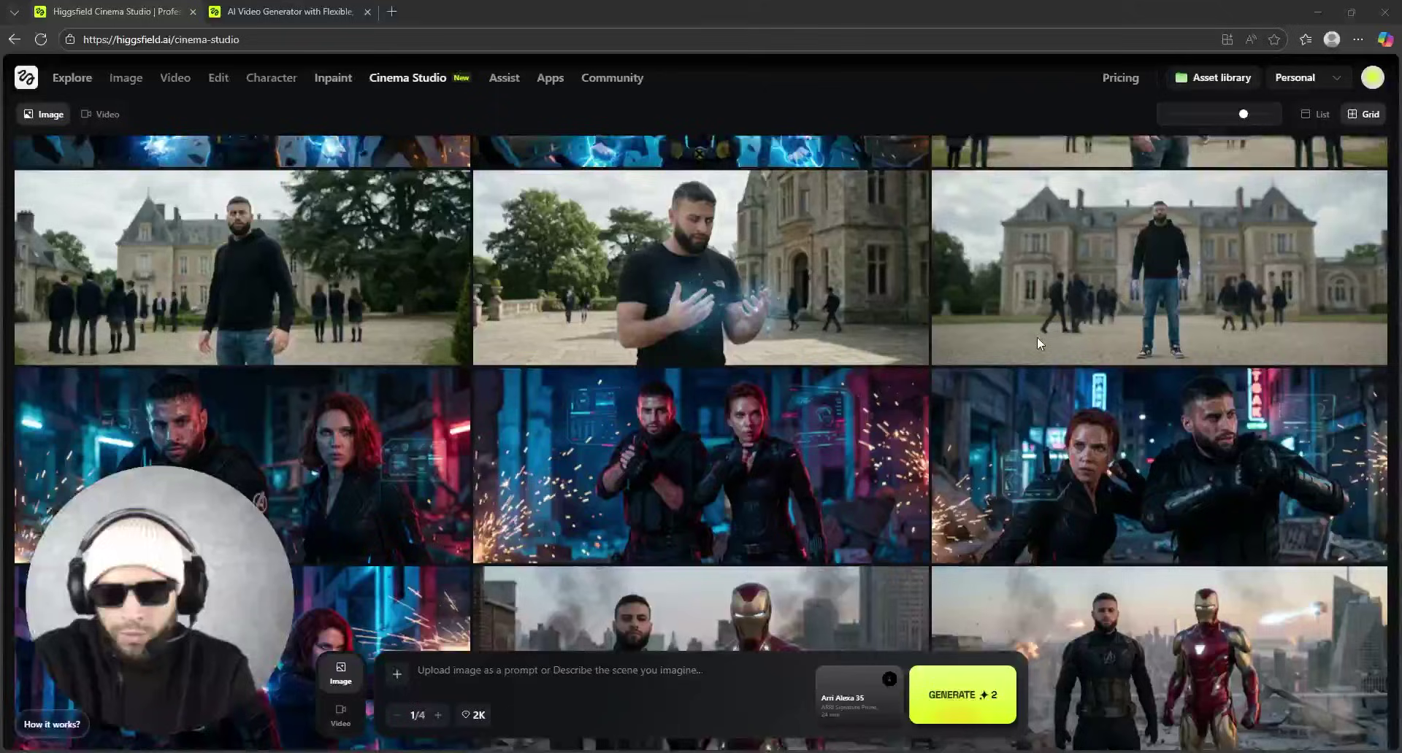
scroll(1037, 337, "up", 4)
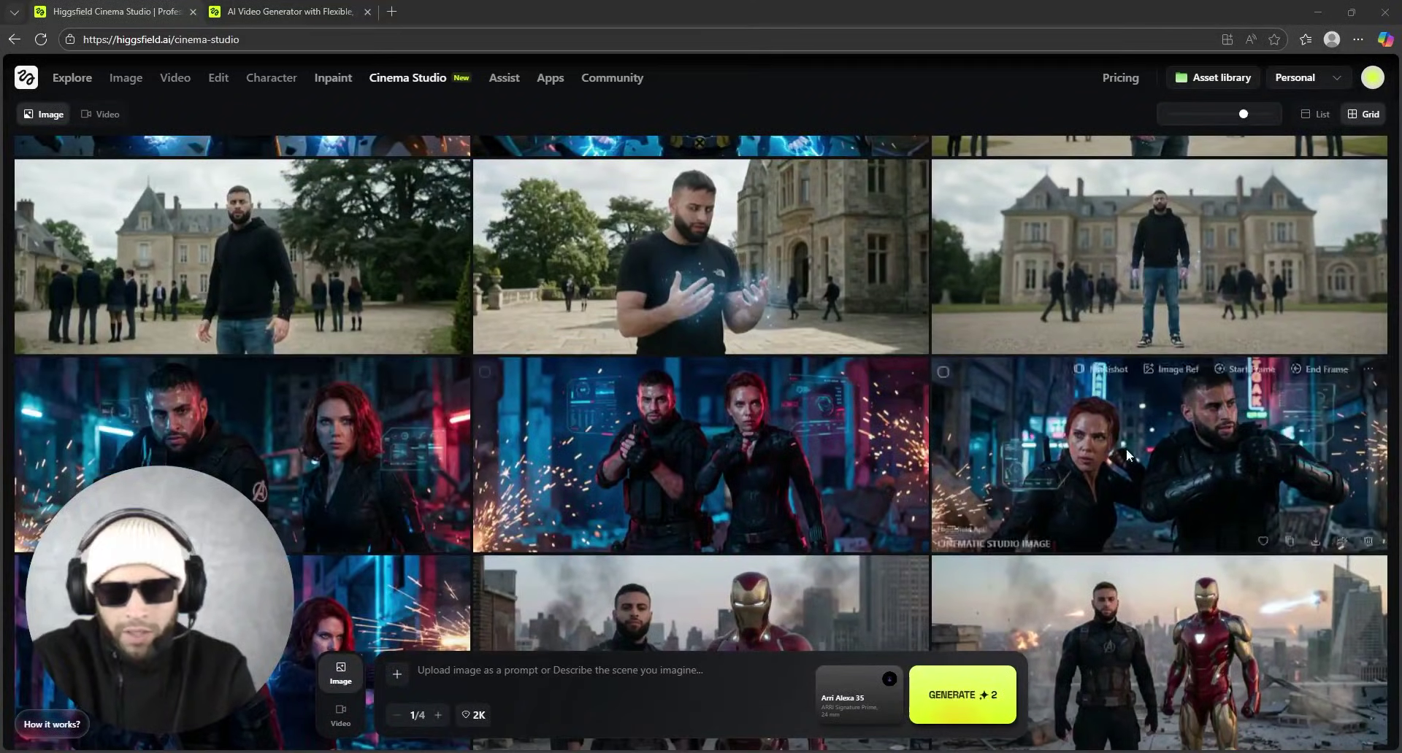
scroll(1256, 474, "down", 1)
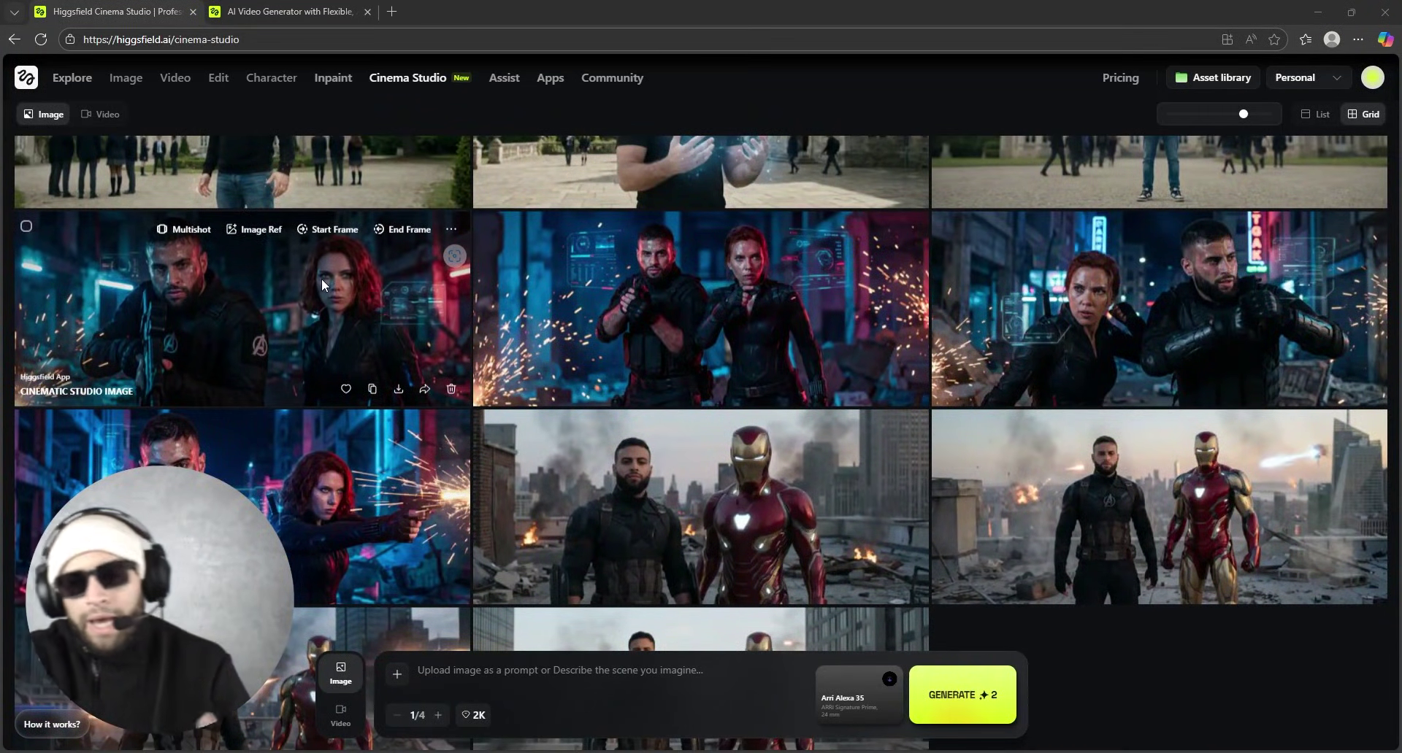
scroll(578, 454, "up", 10)
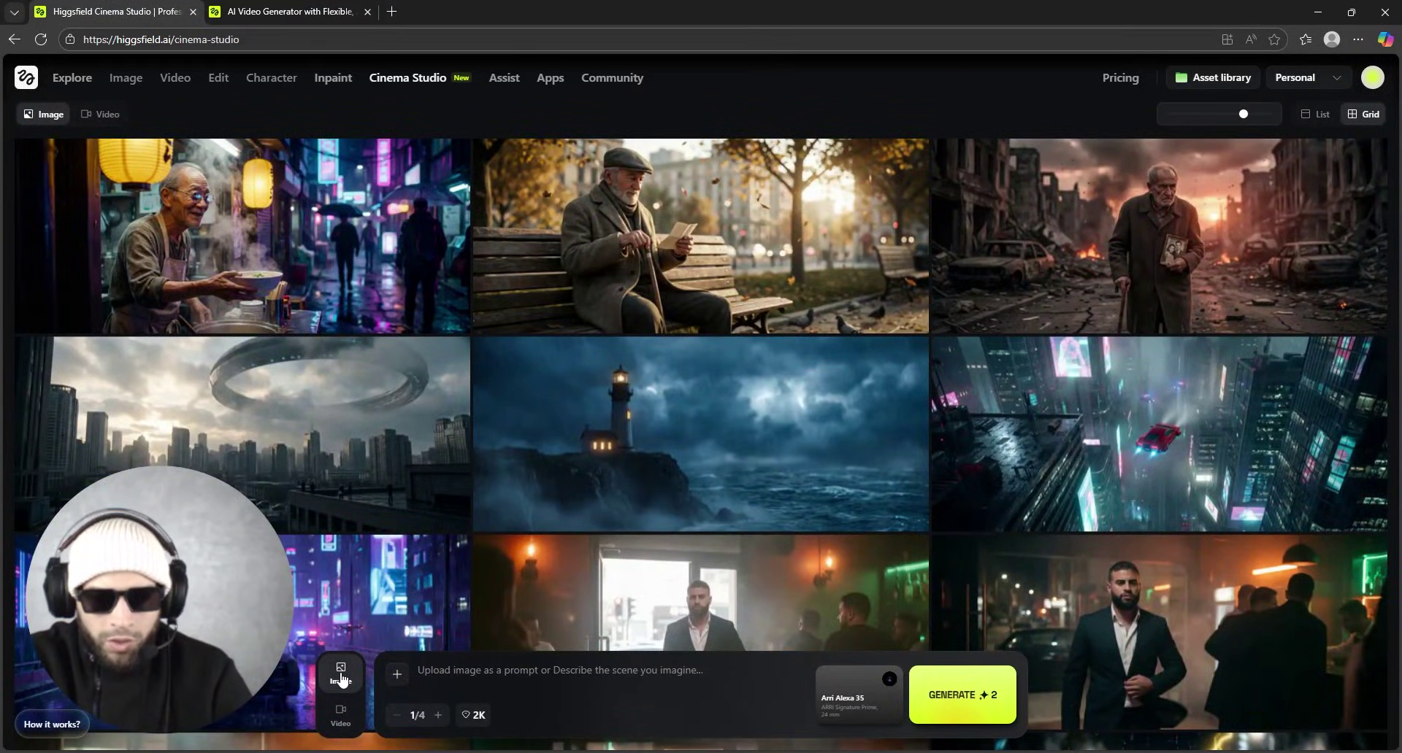
- Set batch to 4/4 and pick Arri Alexa 35 with a Panavision C-Series lens at 50 mm
left_click(438, 716)
left_click(438, 716)
left_click(438, 715)
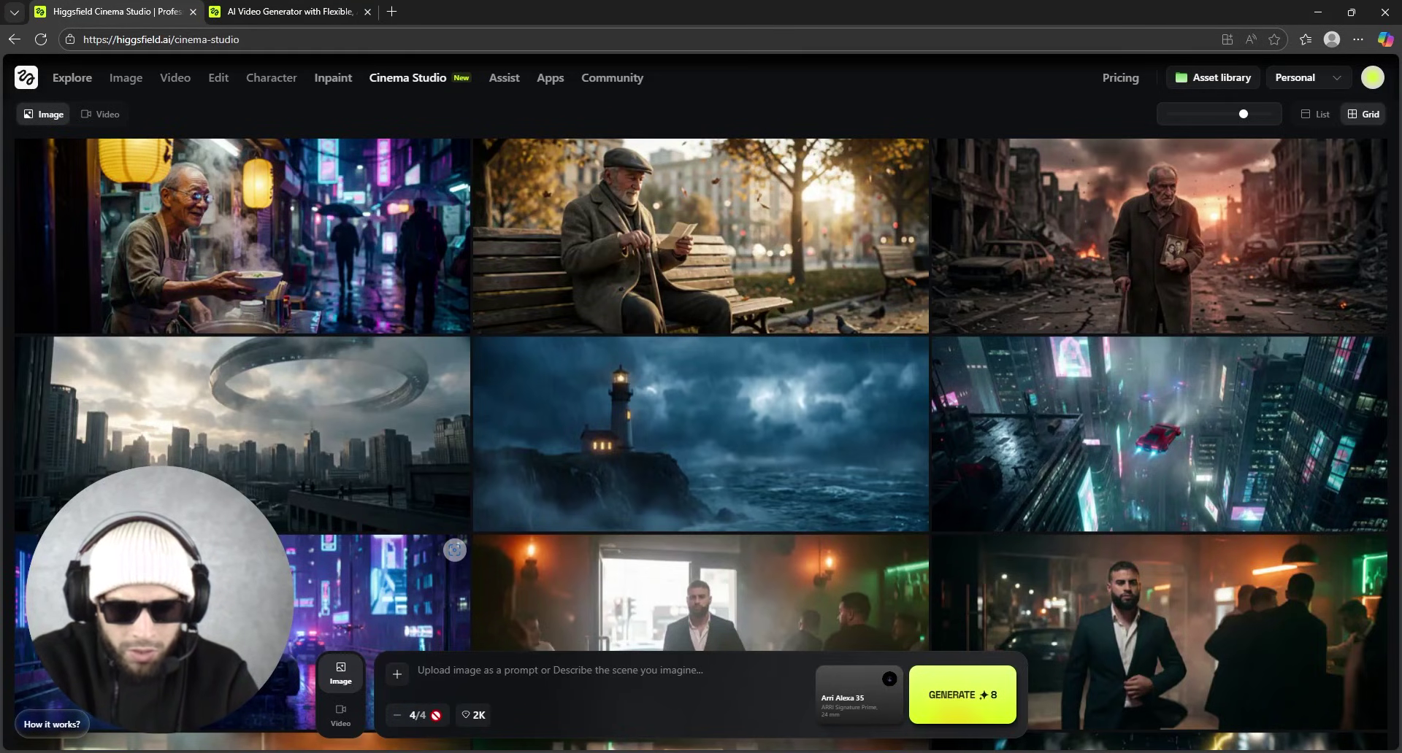
left_click(864, 676)
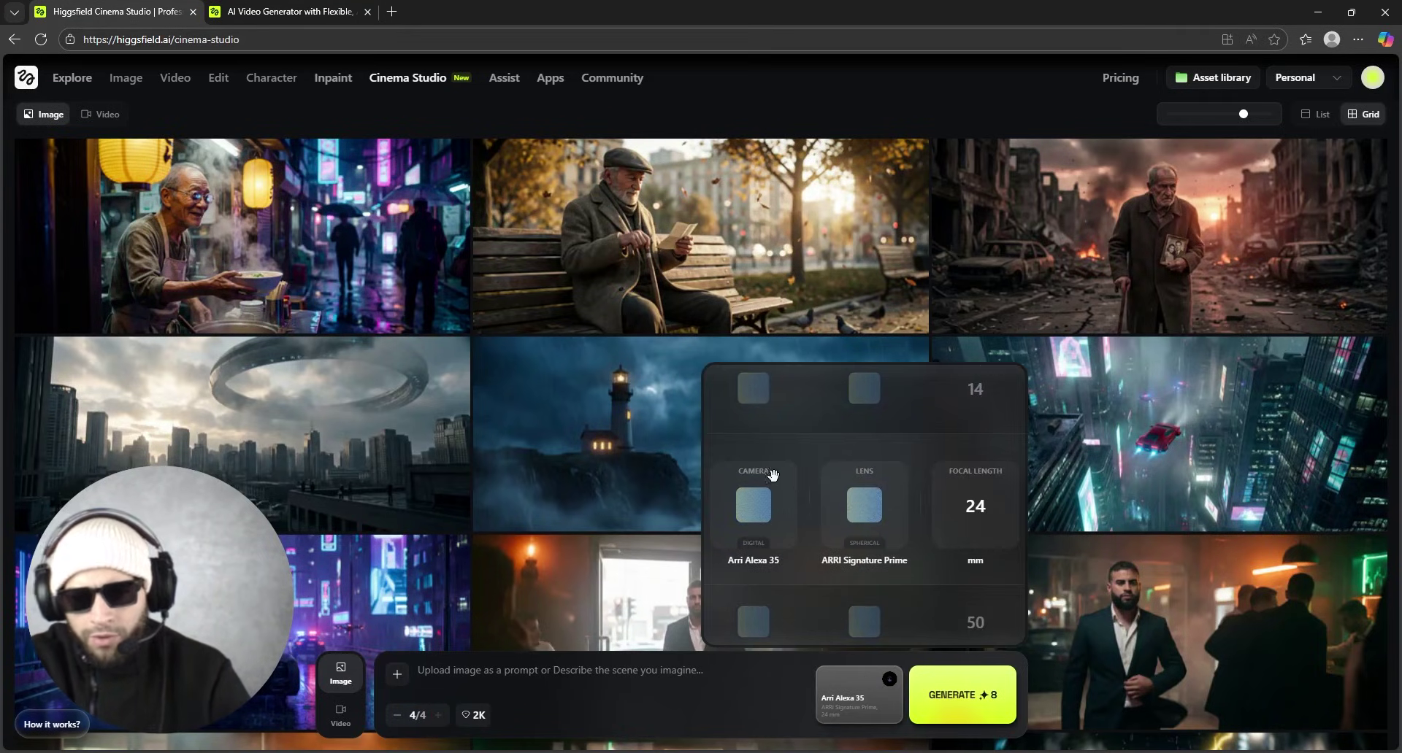
scroll(861, 540, "down", 2)
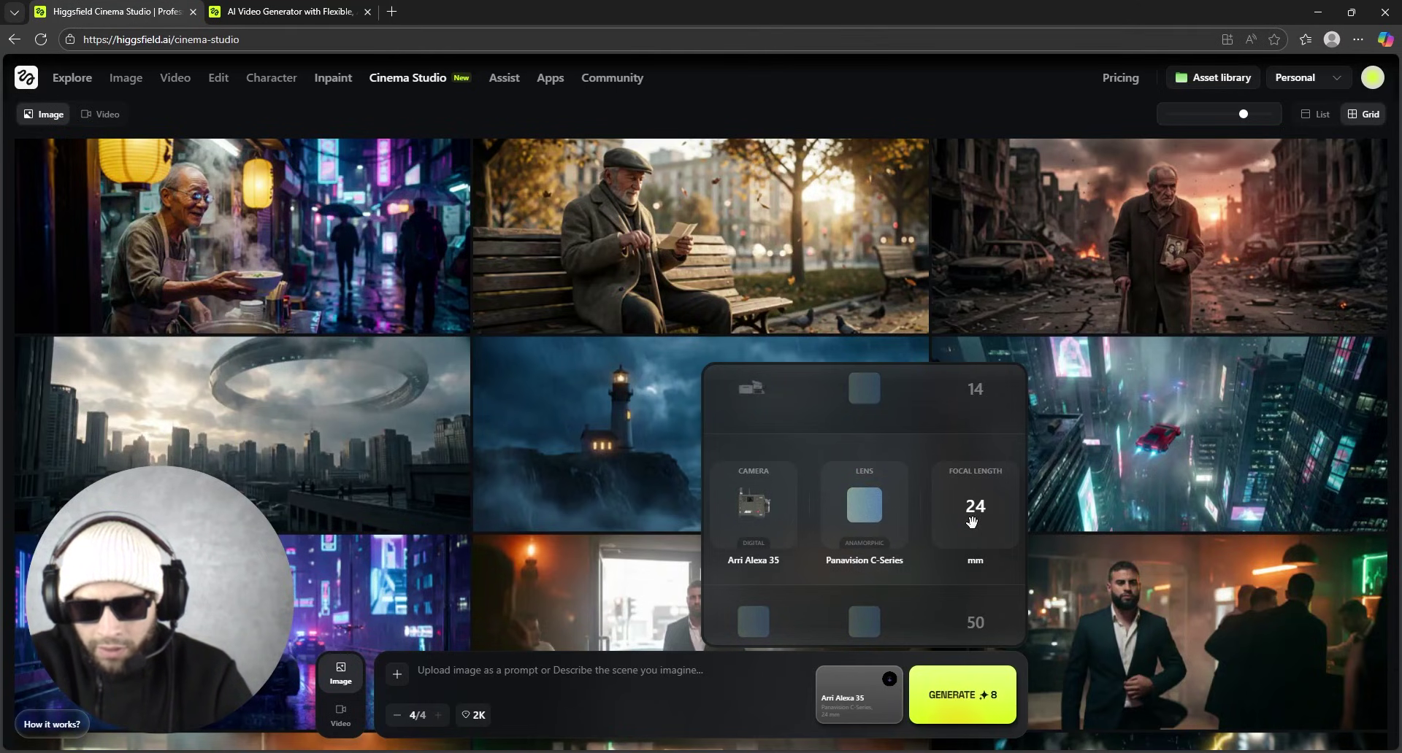
scroll(982, 529, "up", 2)
scroll(982, 531, "down", 1)
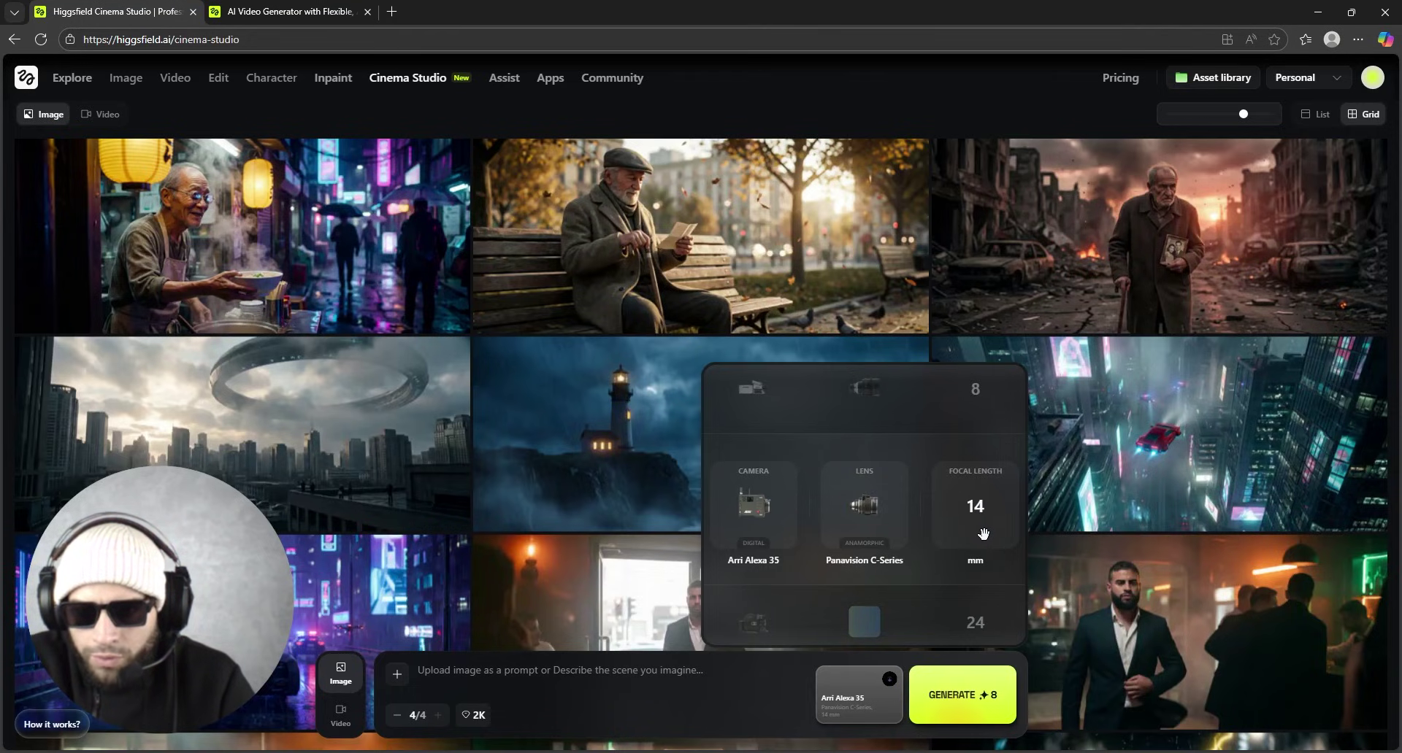
scroll(982, 534, "down", 2)
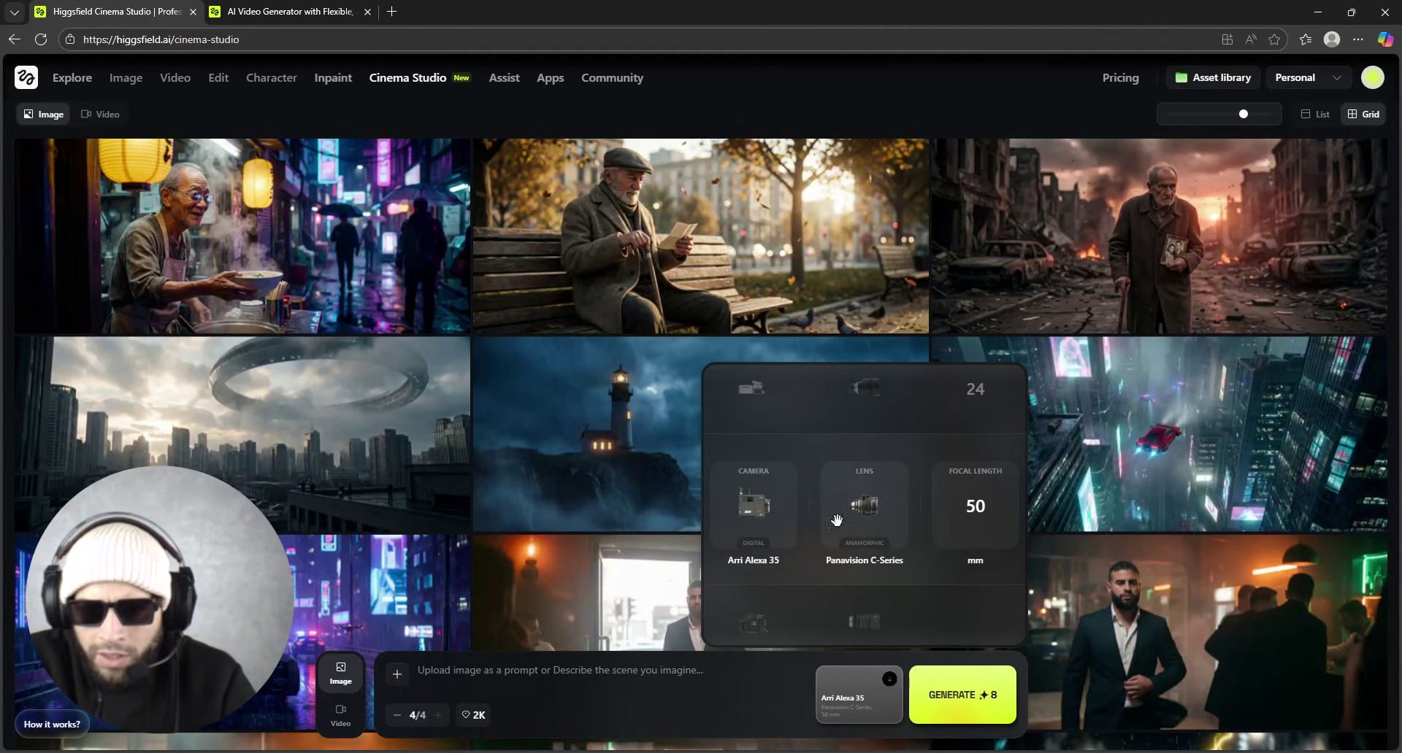
scroll(767, 526, "down", 1)
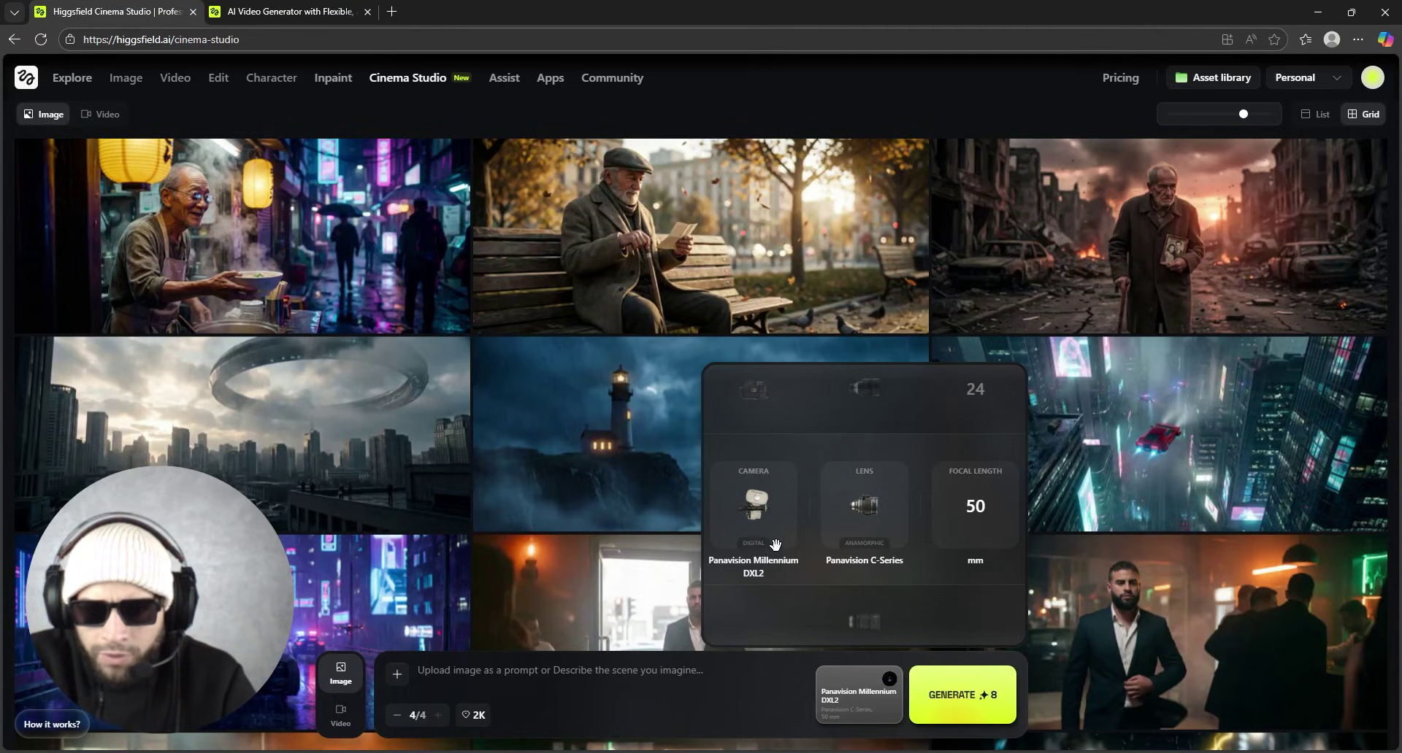
scroll(776, 541, "up", 2)
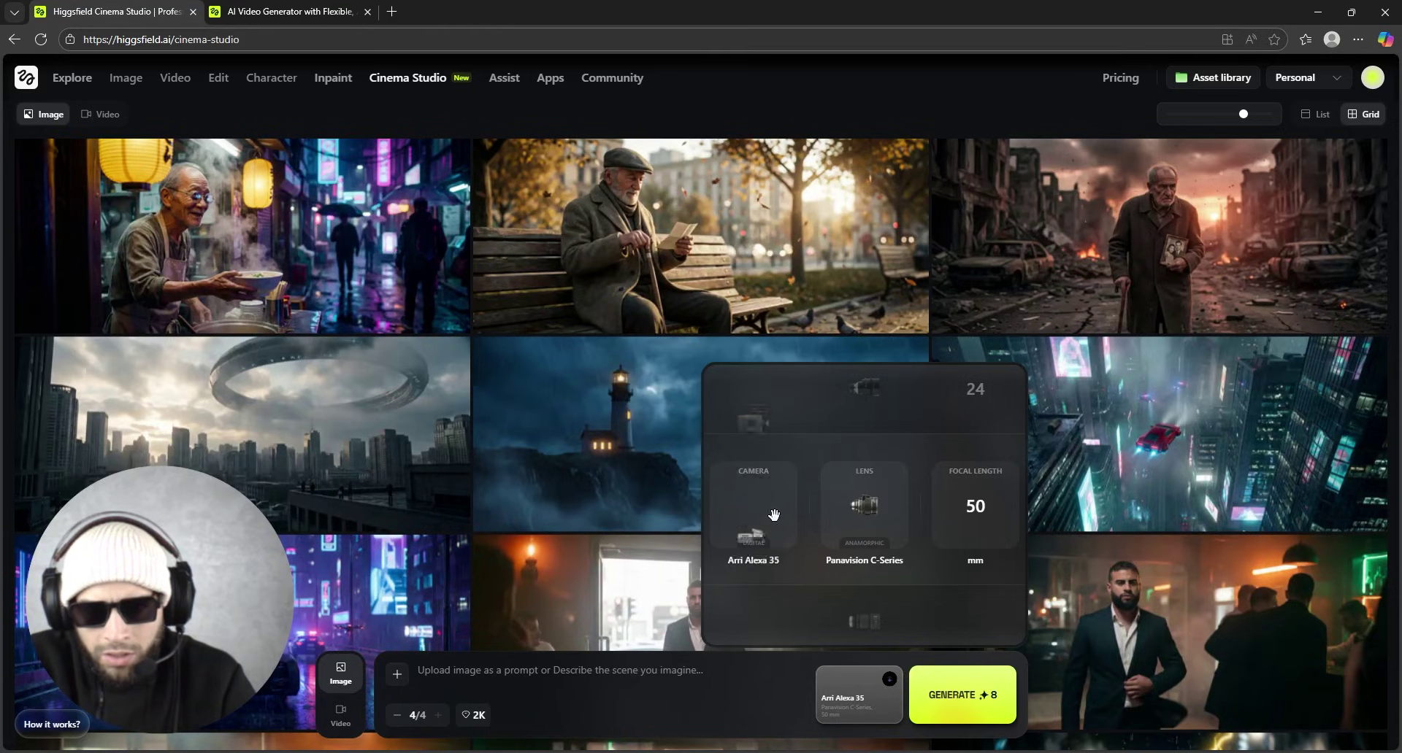
scroll(771, 516, "down", 1)
scroll(767, 516, "up", 1)
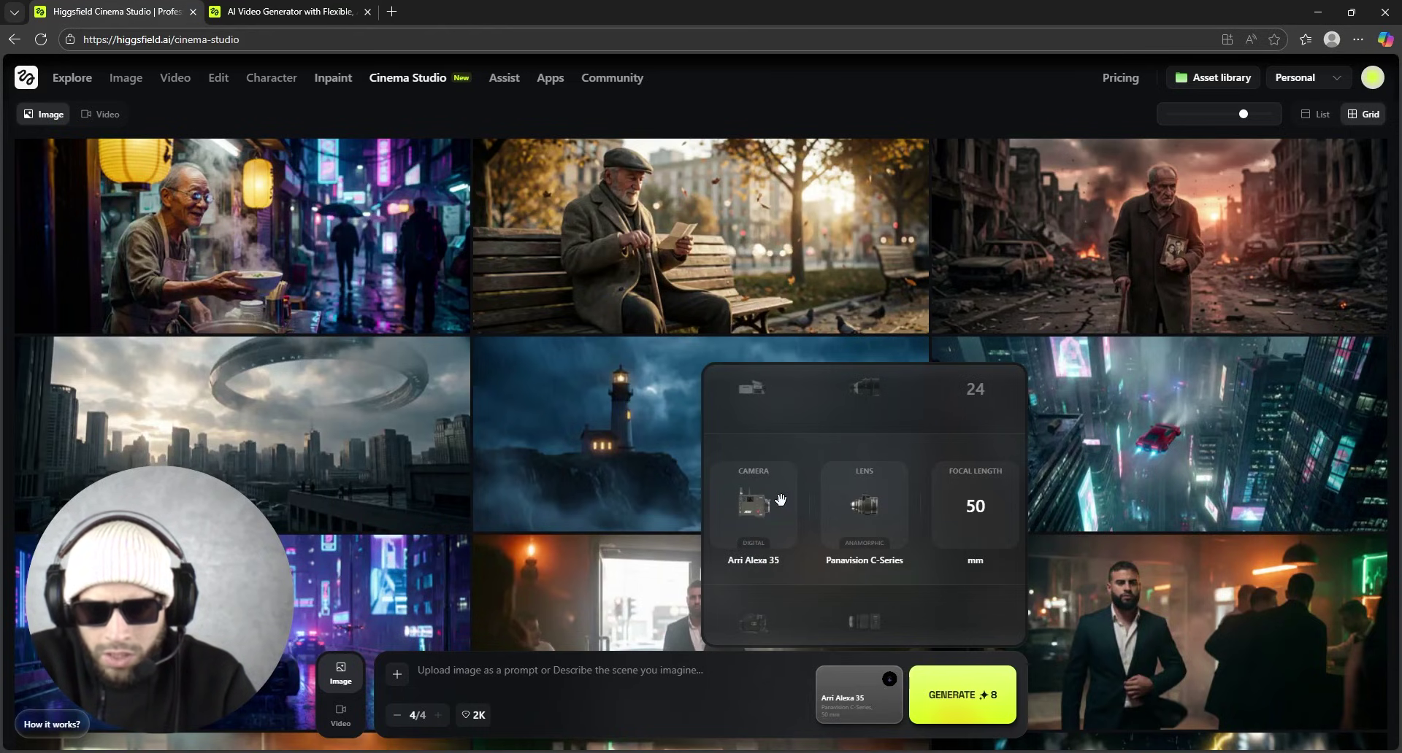
left_click(625, 672)
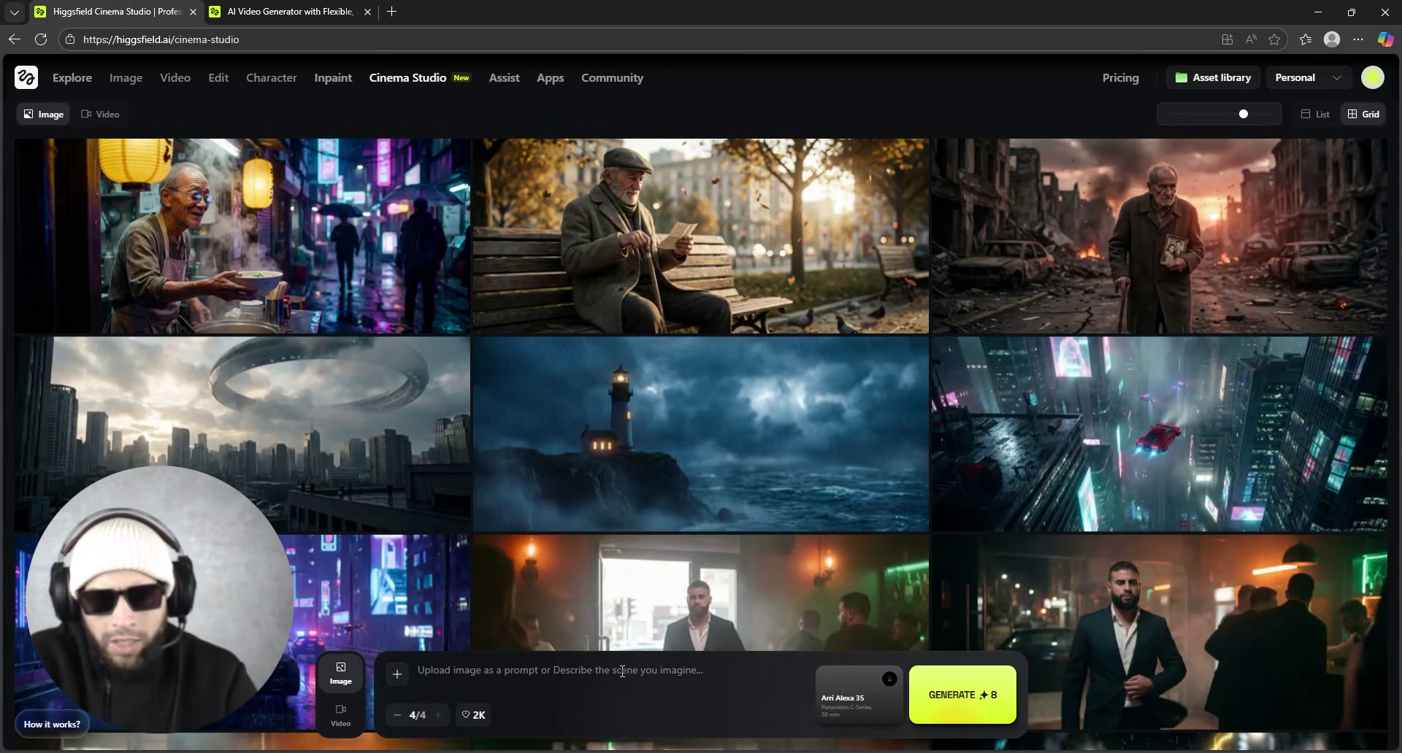
- Attach the olive T-shirt photo as the reference image, then bring the Perplexity window forward
left_click(399, 675)
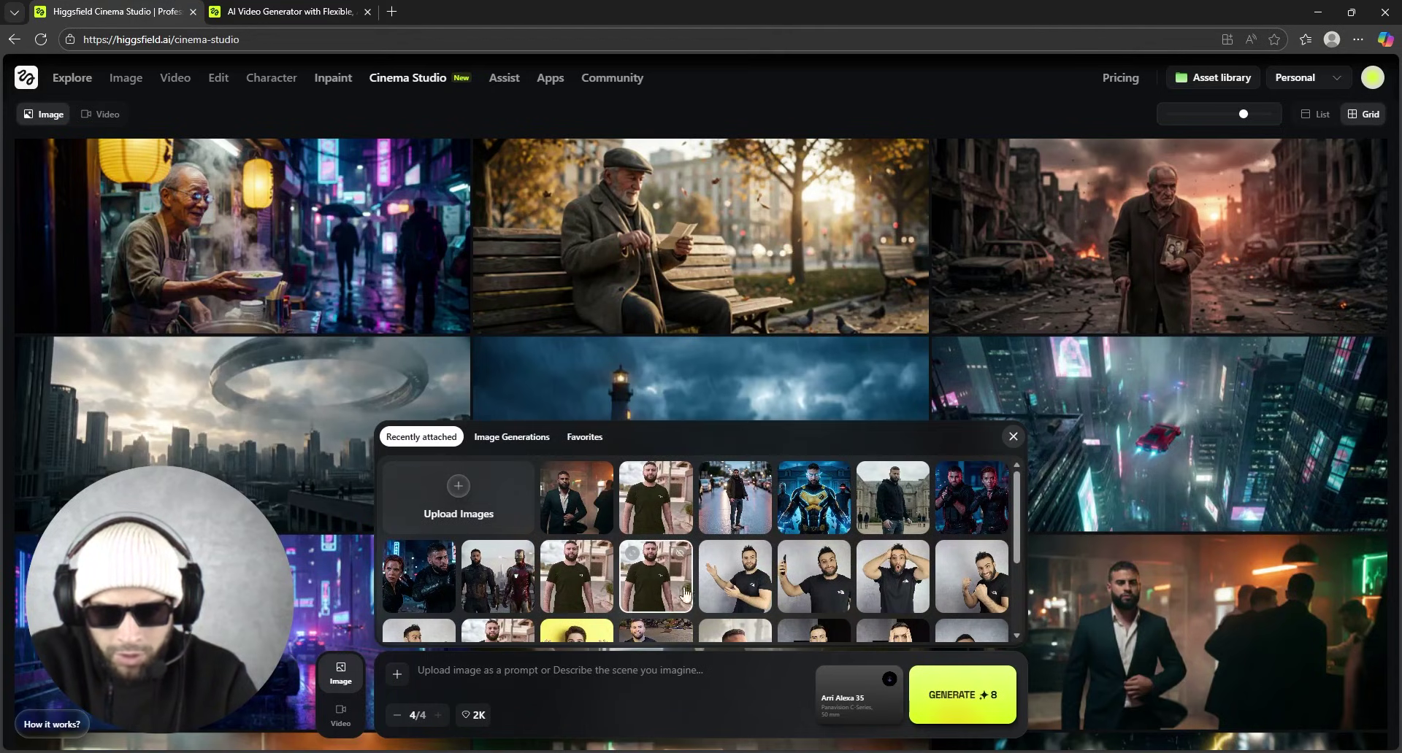
left_click(654, 595)
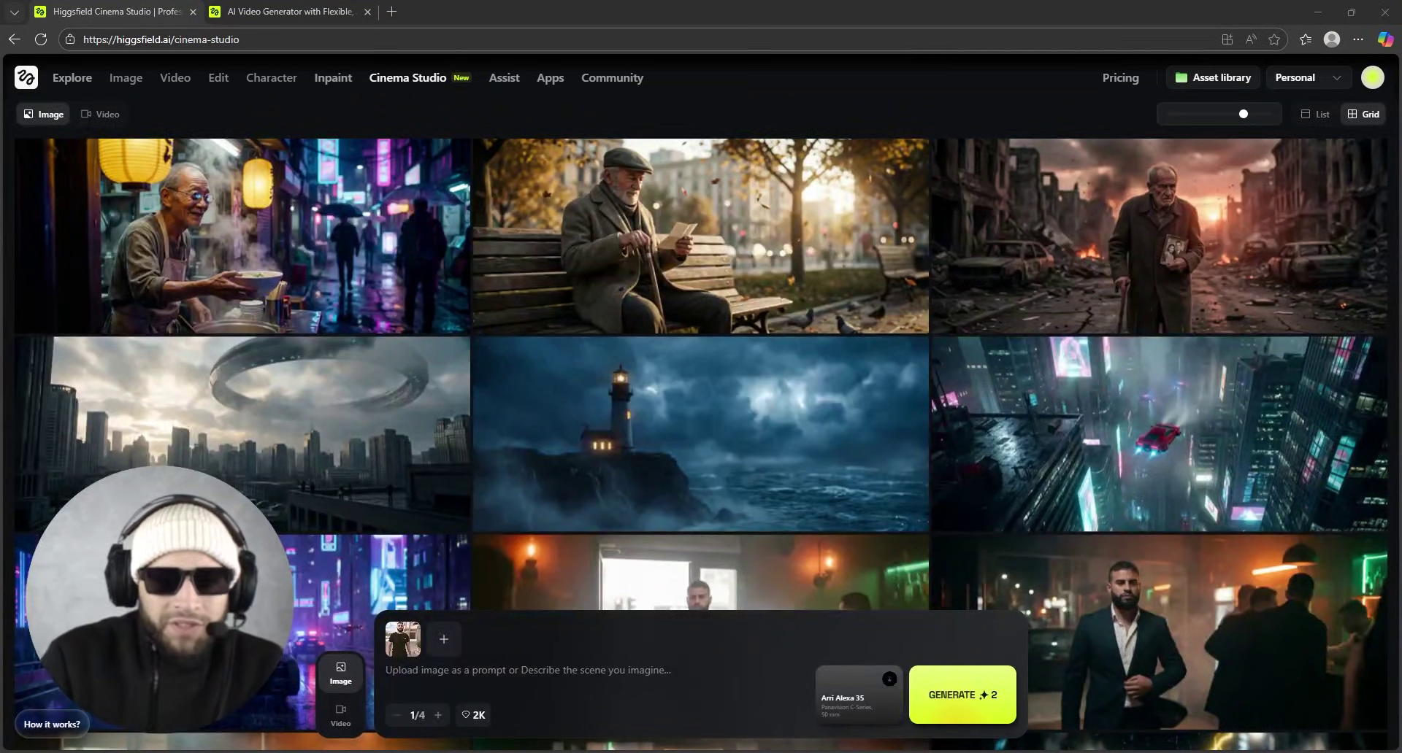
mouse_move(98, 325)
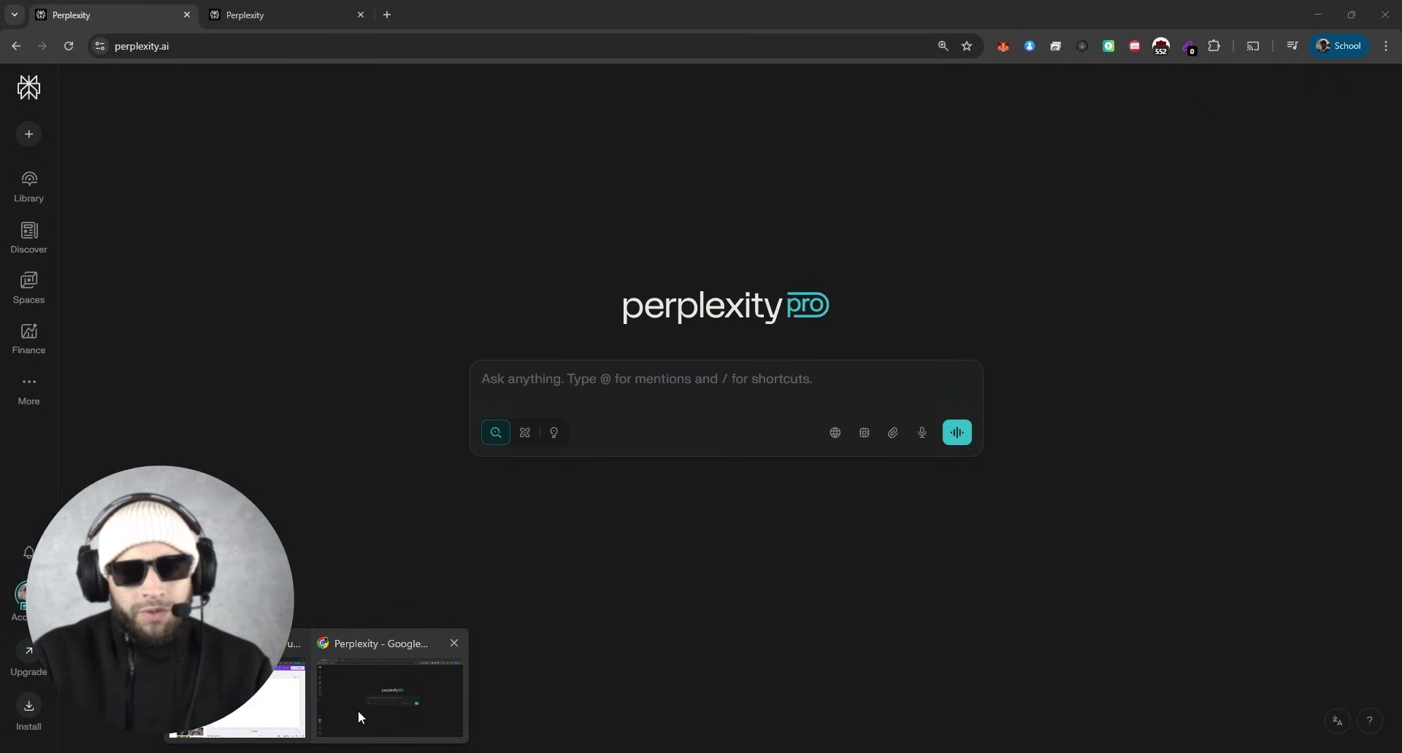
left_click(358, 711)
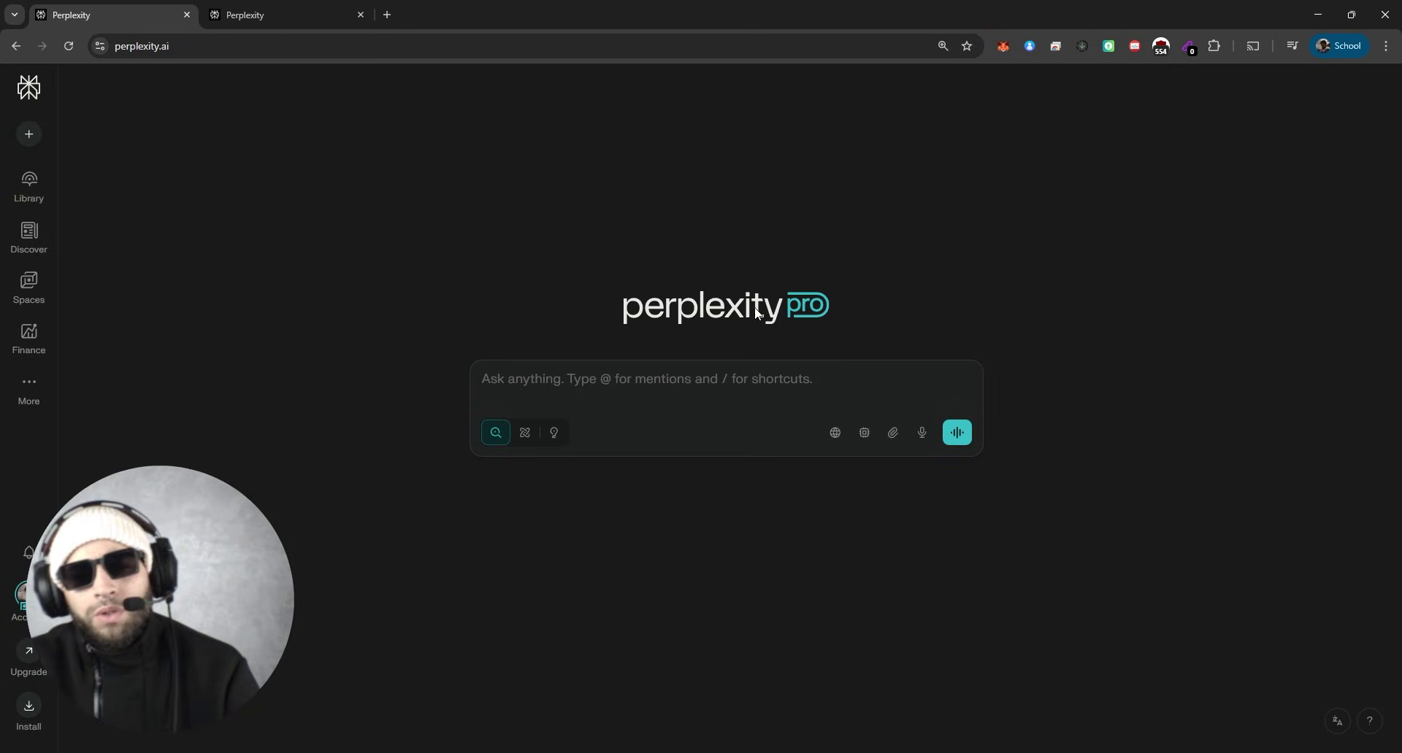
- Switch to the Perplexity Pro with PayPal page and select parts of its web address
left_click(282, 12)
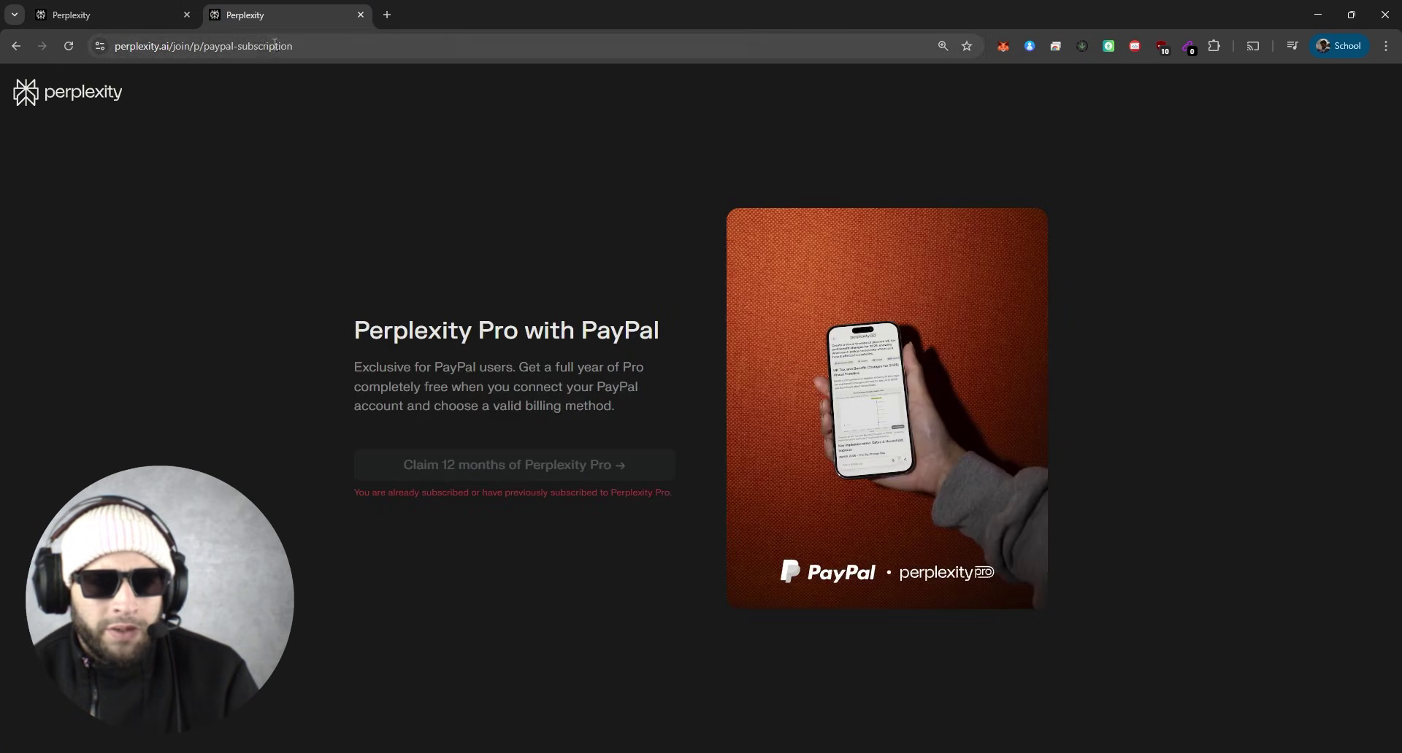
left_click_drag(146, 54, 305, 46)
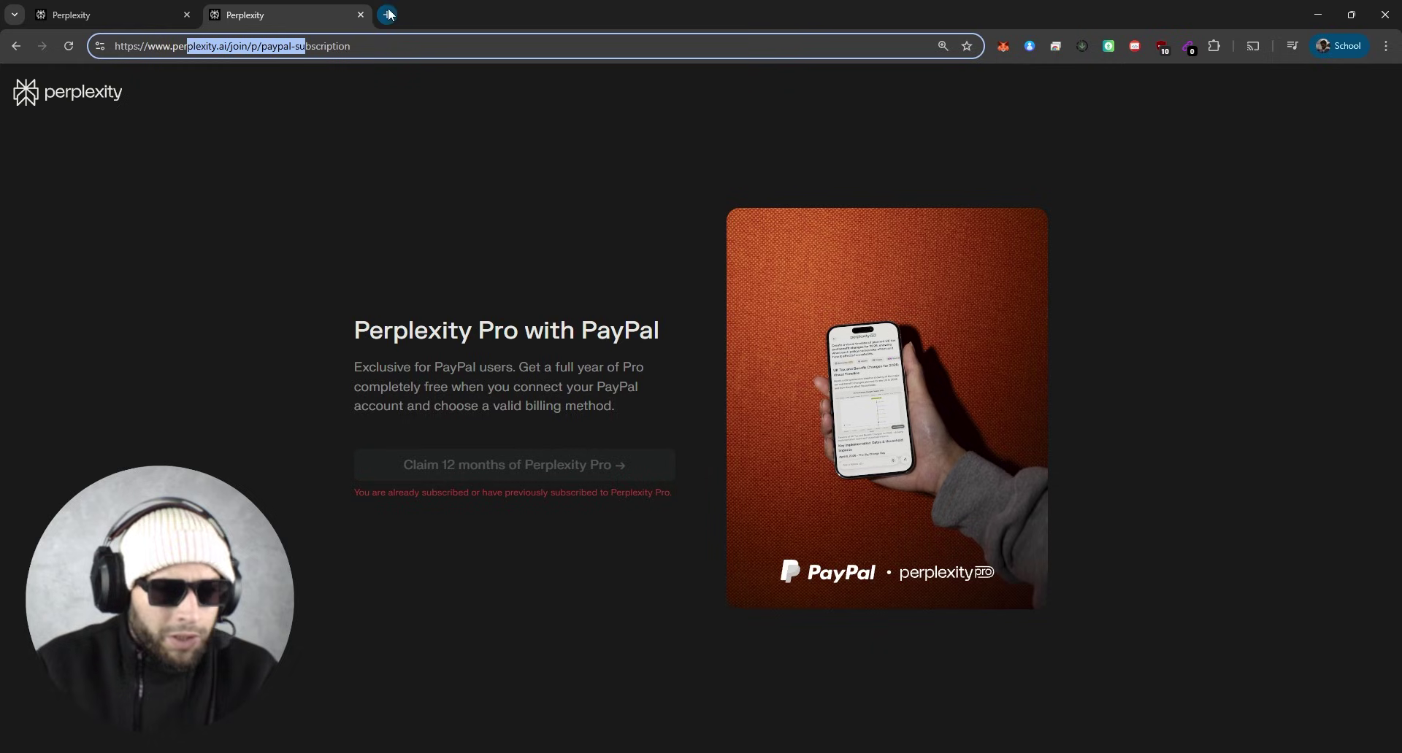
left_click(202, 48)
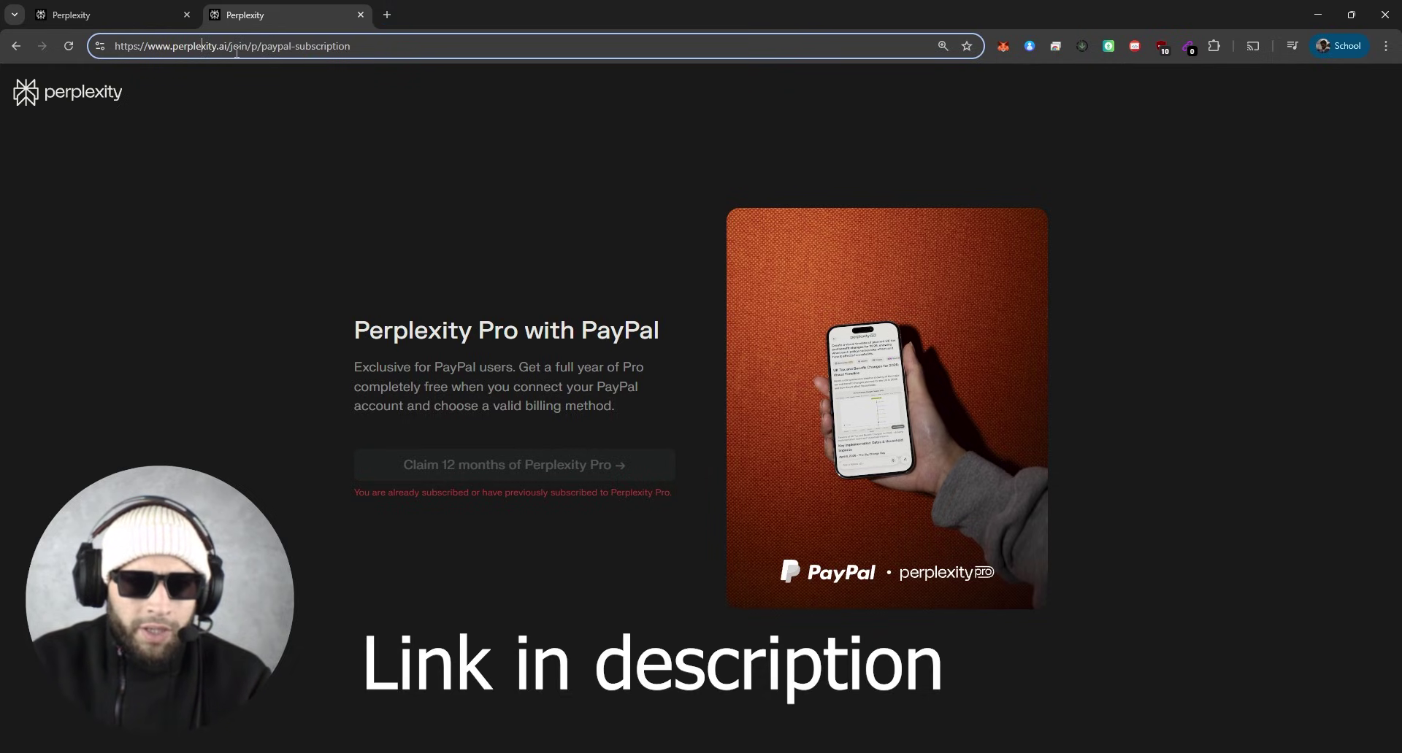
left_click_drag(231, 48, 267, 51)
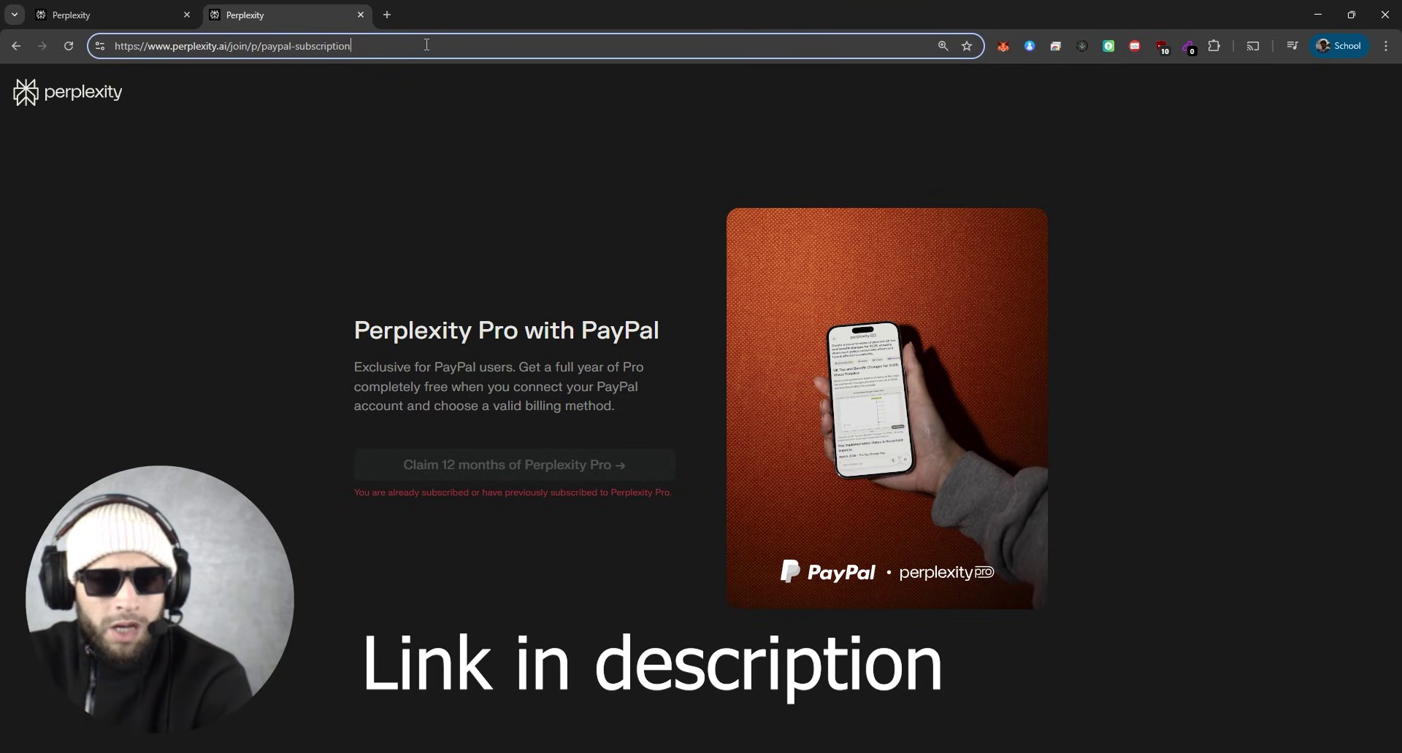
double_click(323, 46)
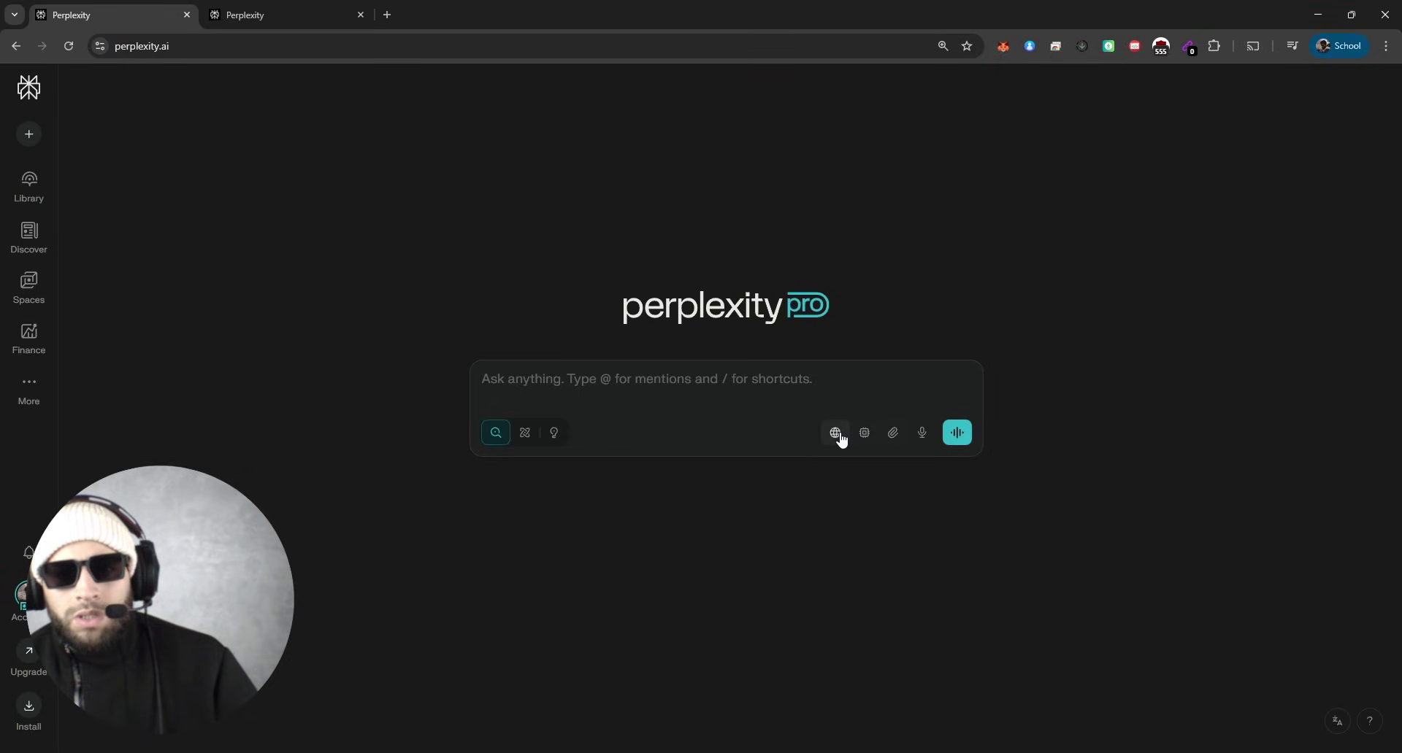
- Choose GPT-5.2 as the answer model, then minimize the browser
left_click(863, 434)
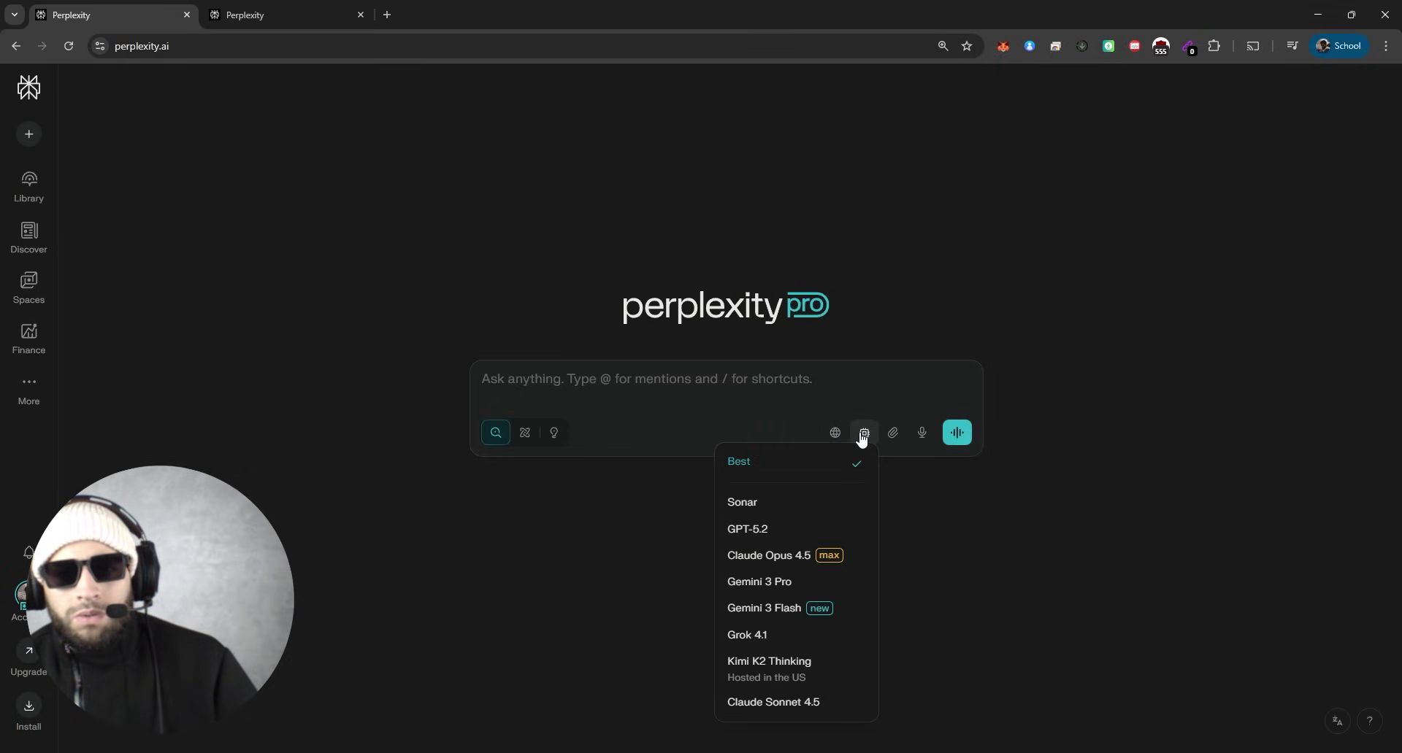
left_click(763, 532)
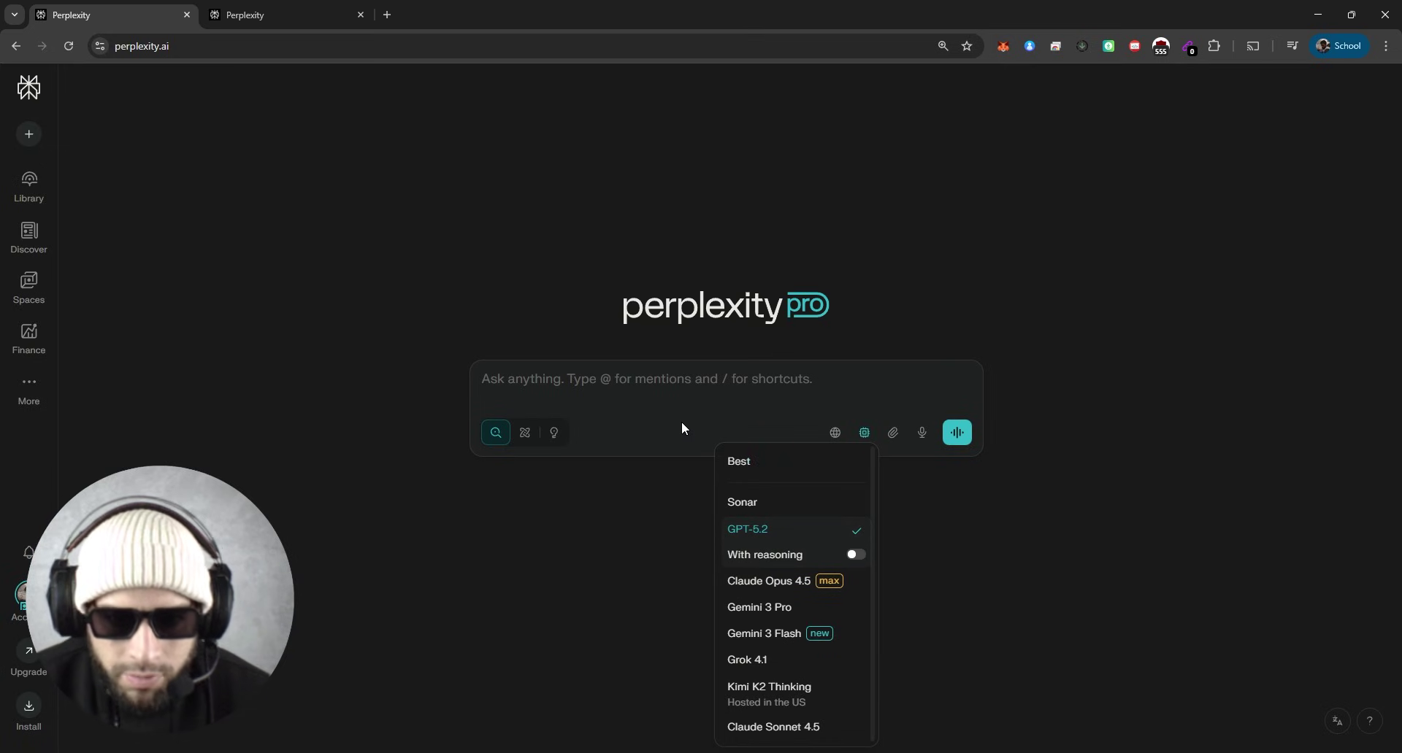
left_click(684, 387)
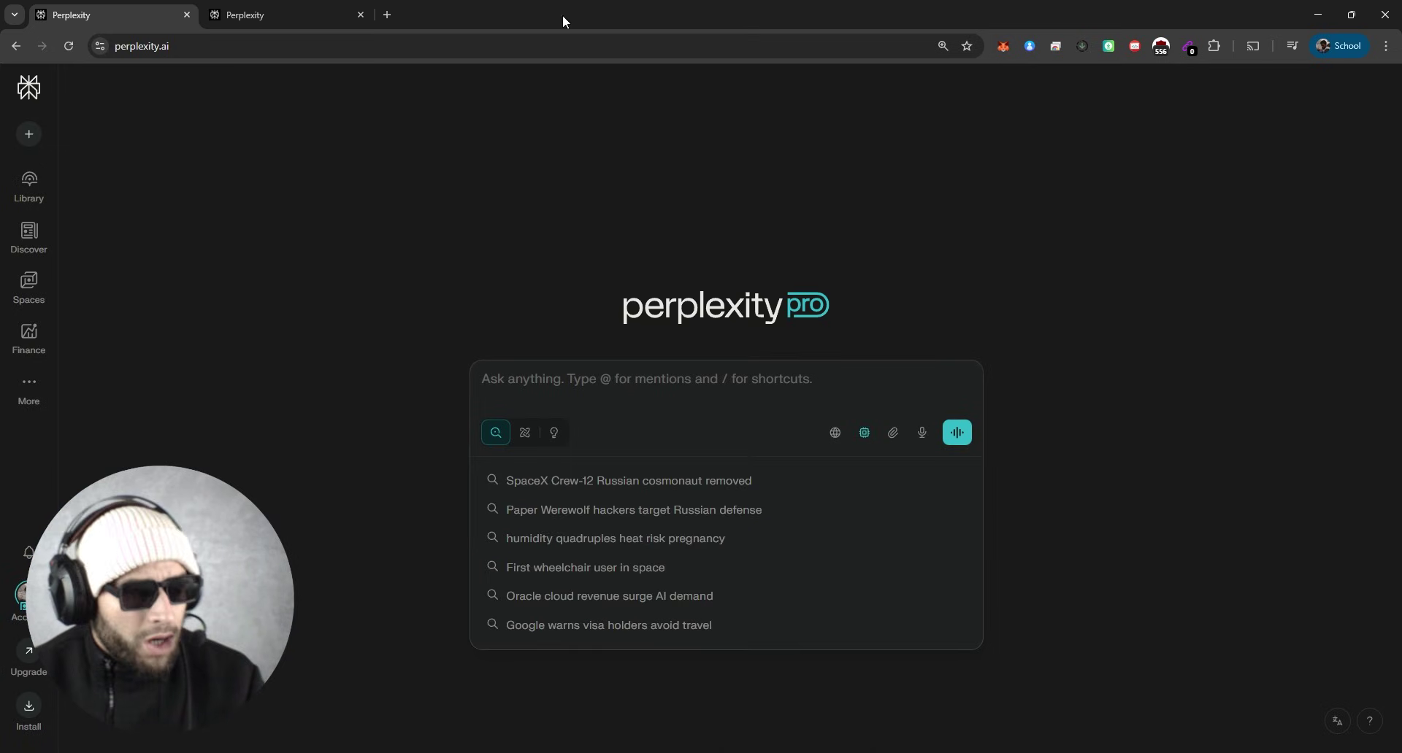
left_click(1318, 15)
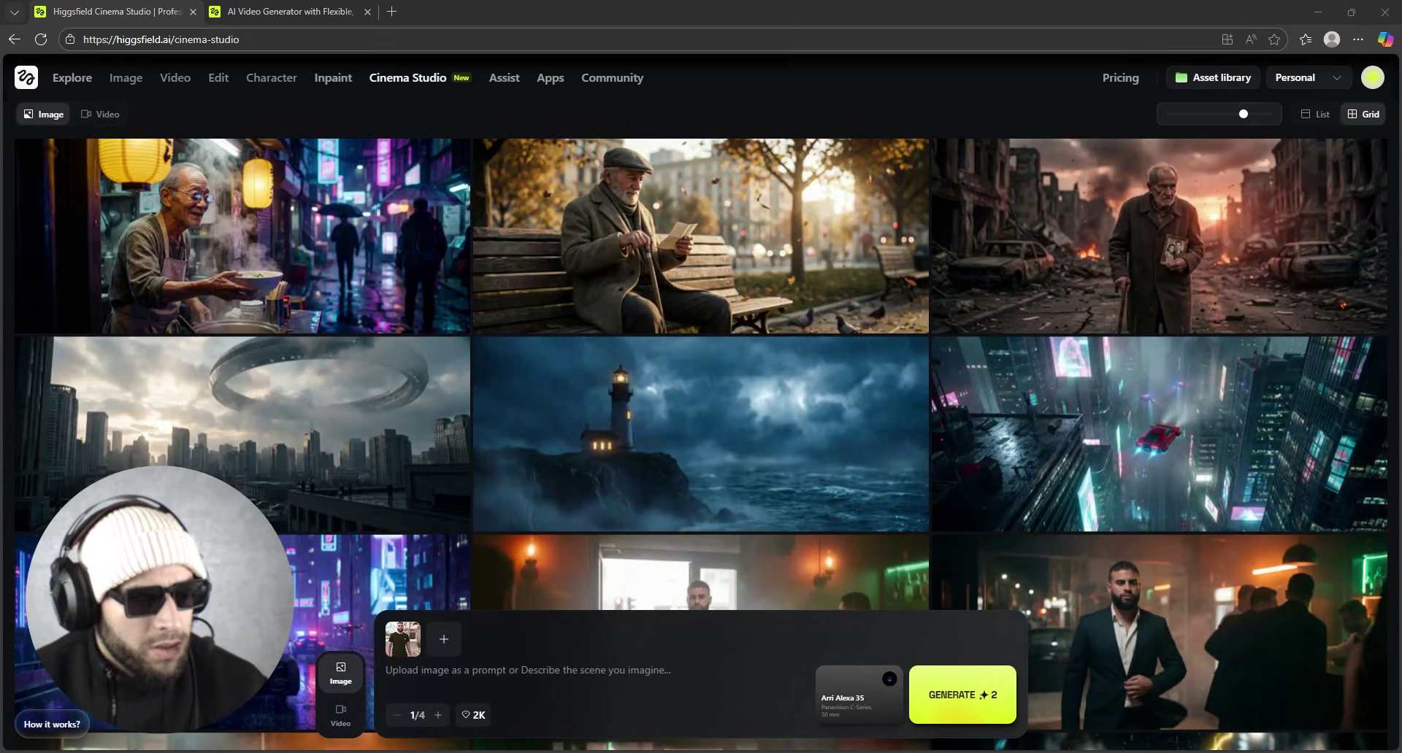
- Replace the pasted prompt with the old man noodle stand prompt from clipboard history
left_click(537, 670)
key("ctrl+v")
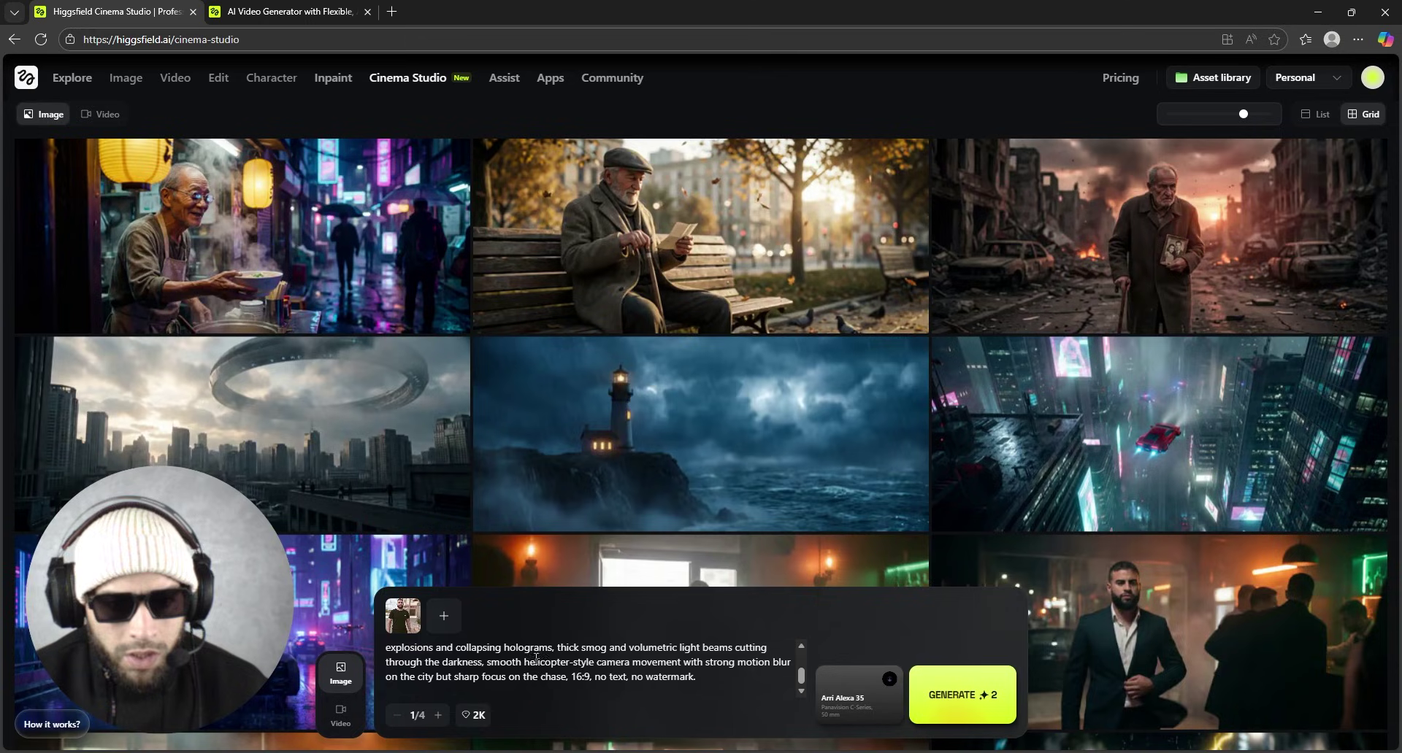
scroll(537, 657, "up", 5)
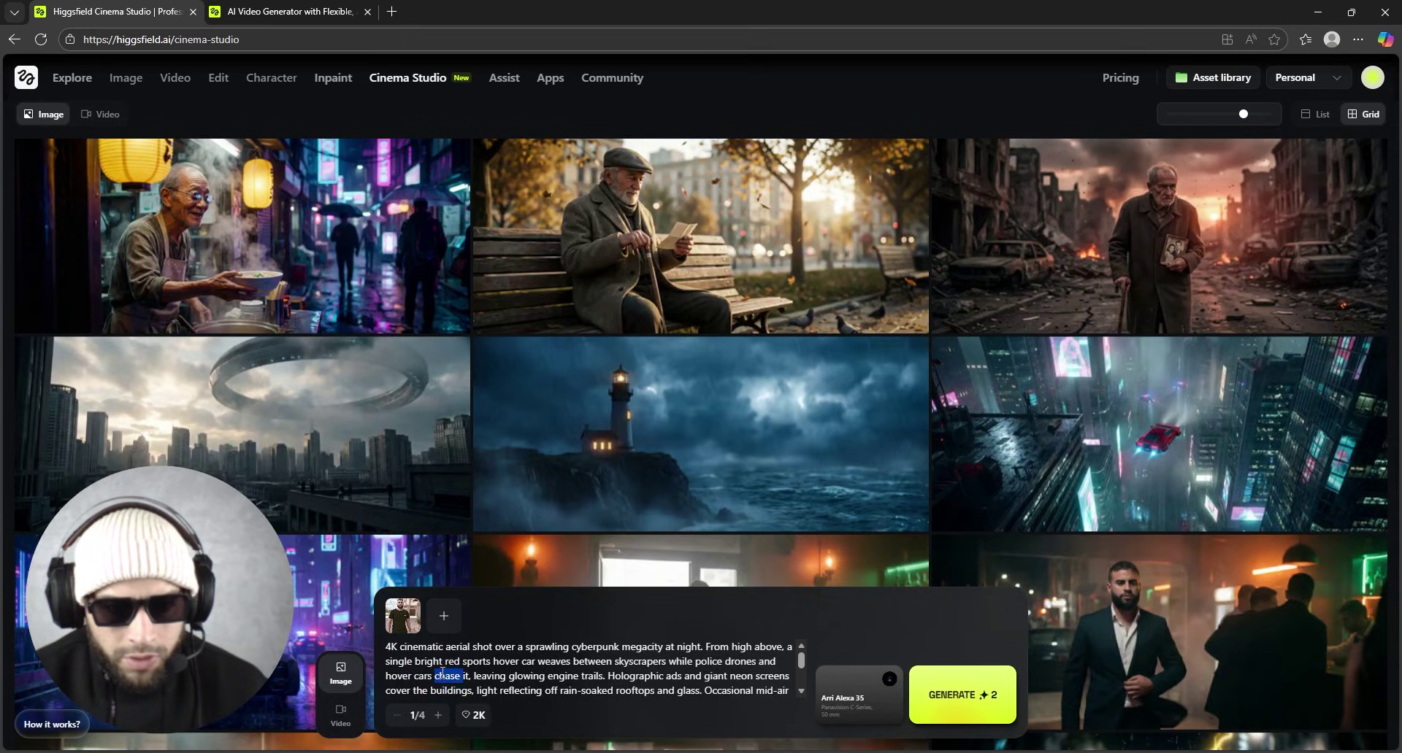
key("ctrl+a")
key("BackSpace")
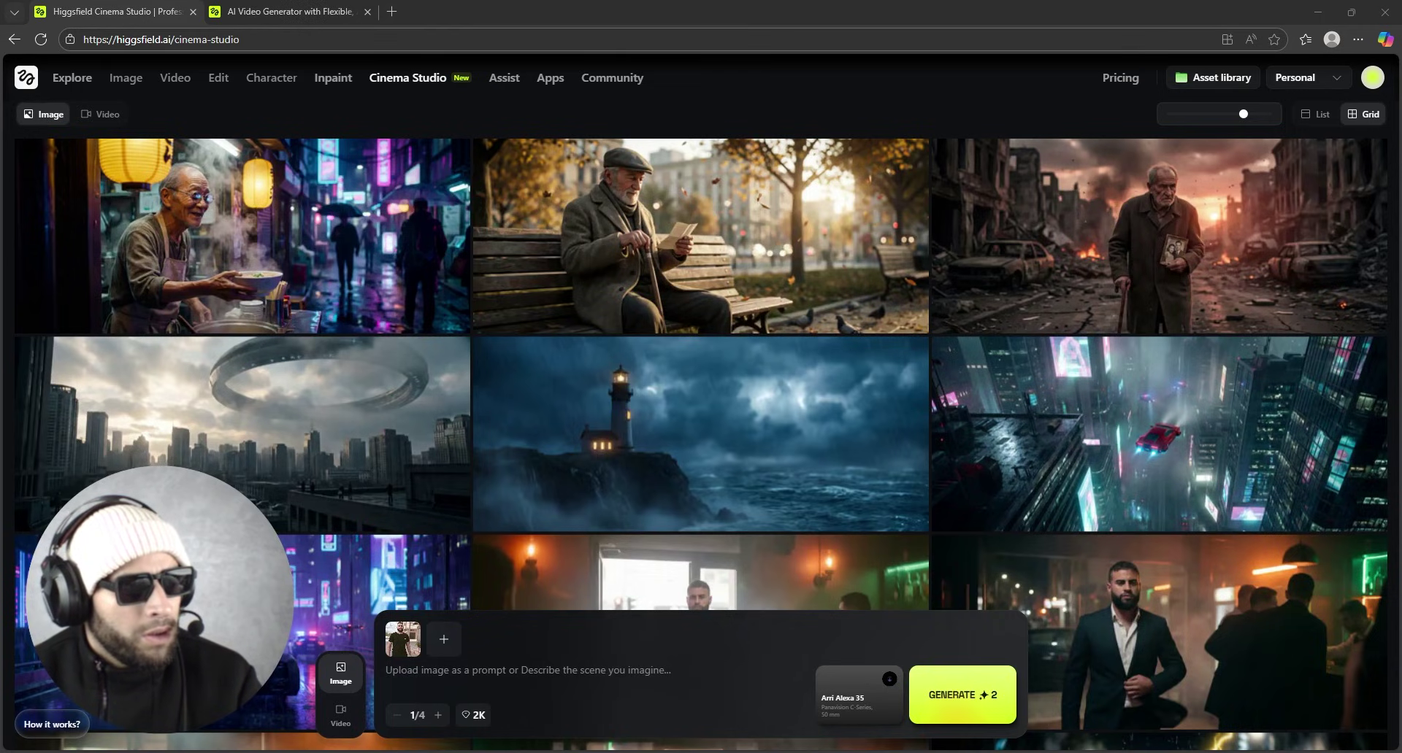
key("super+v")
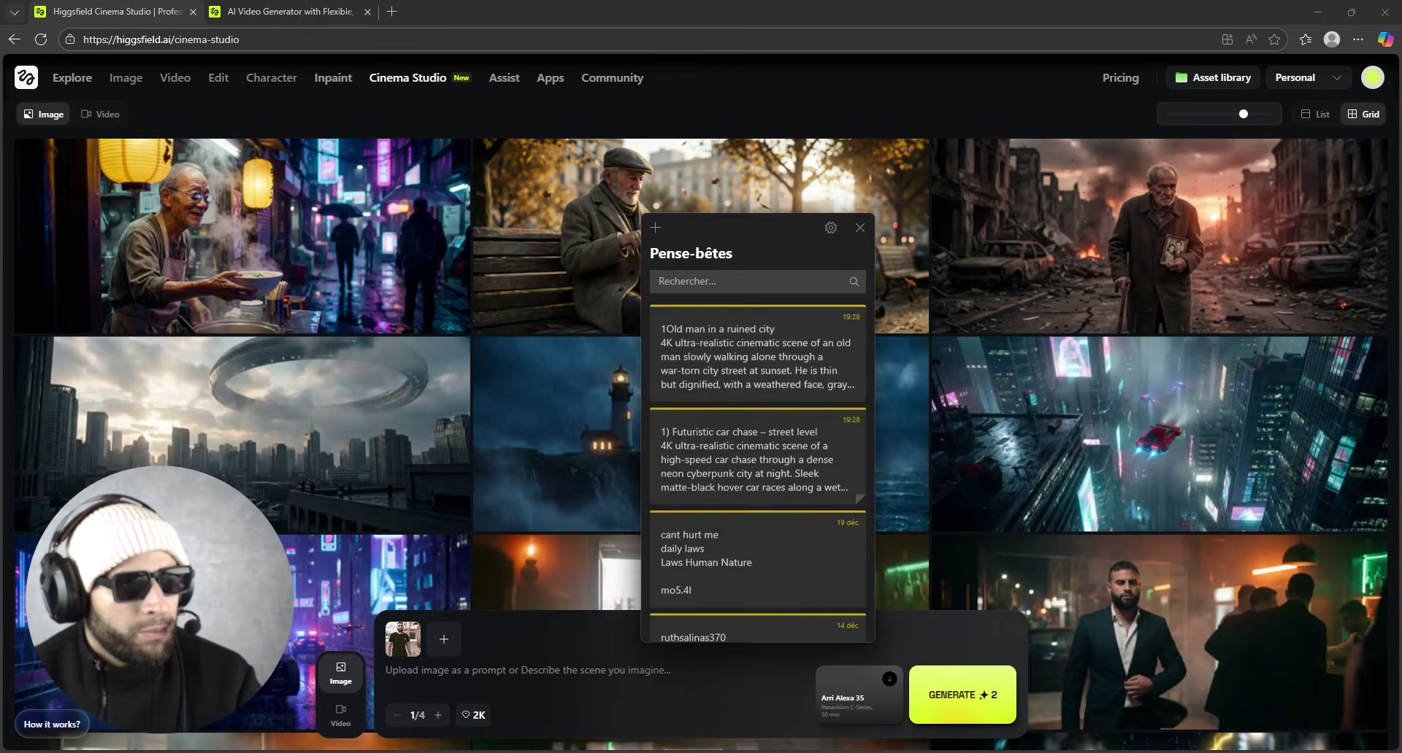
key("Down")
key("Return")
scroll(570, 669, "up", 5)
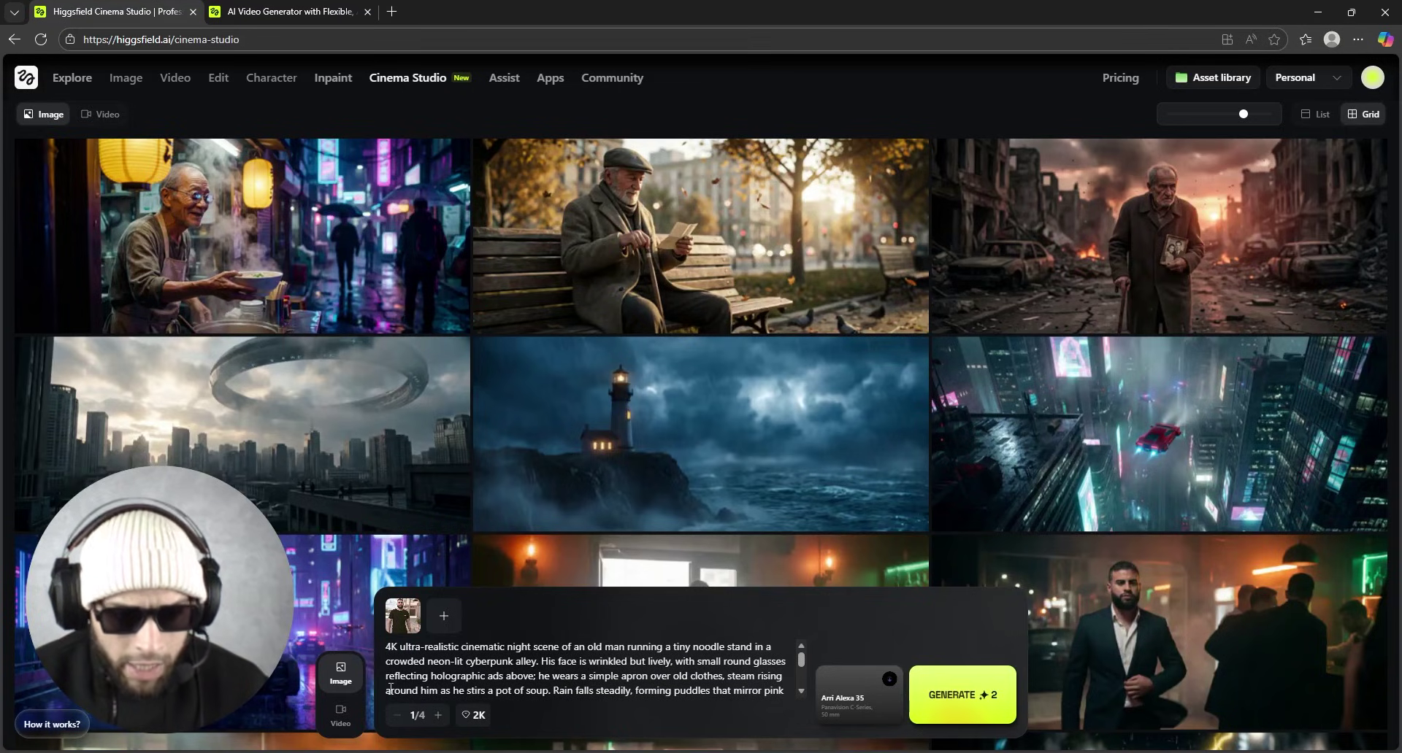
- Keep the batch at one image and set the image resolution to 4K
left_click(437, 715)
left_click(437, 716)
left_click(437, 715)
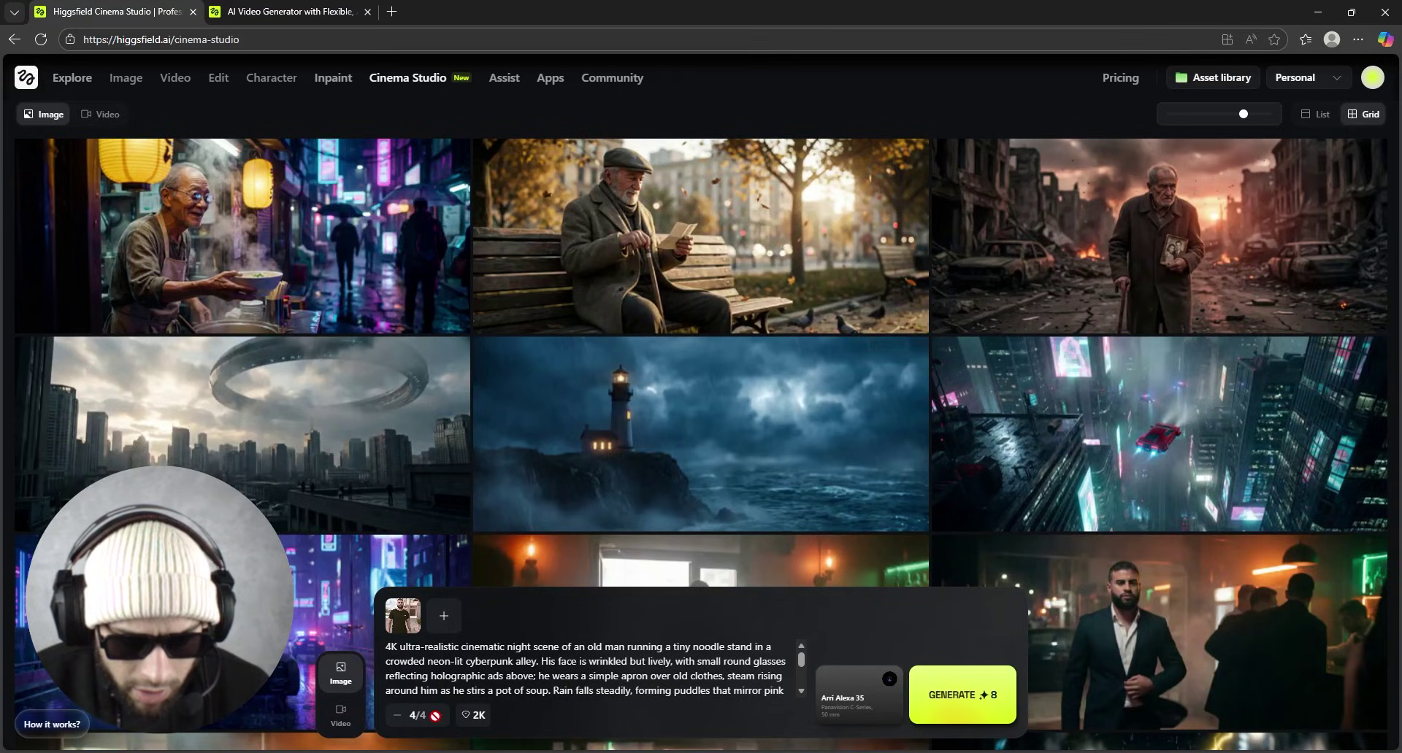
left_click(396, 716)
left_click(396, 715)
left_click(396, 715)
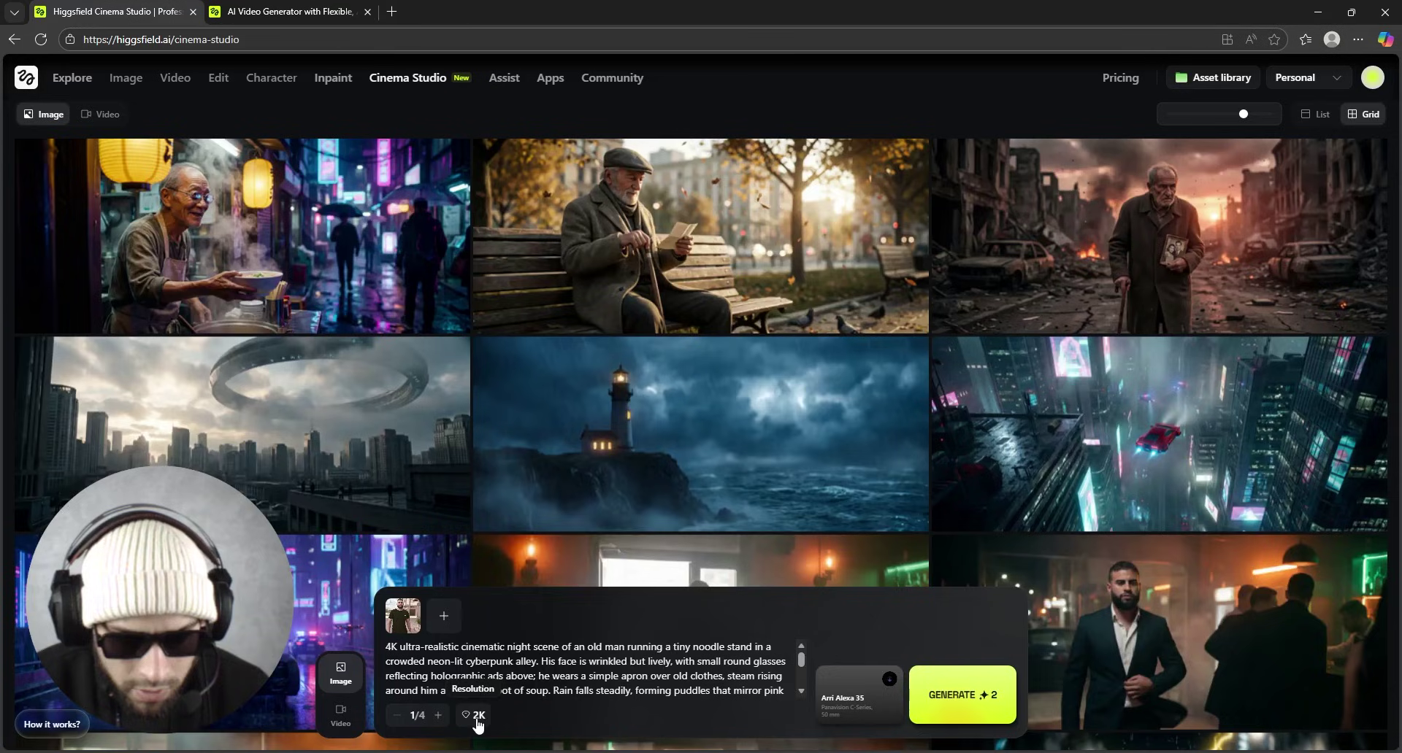
left_click(478, 719)
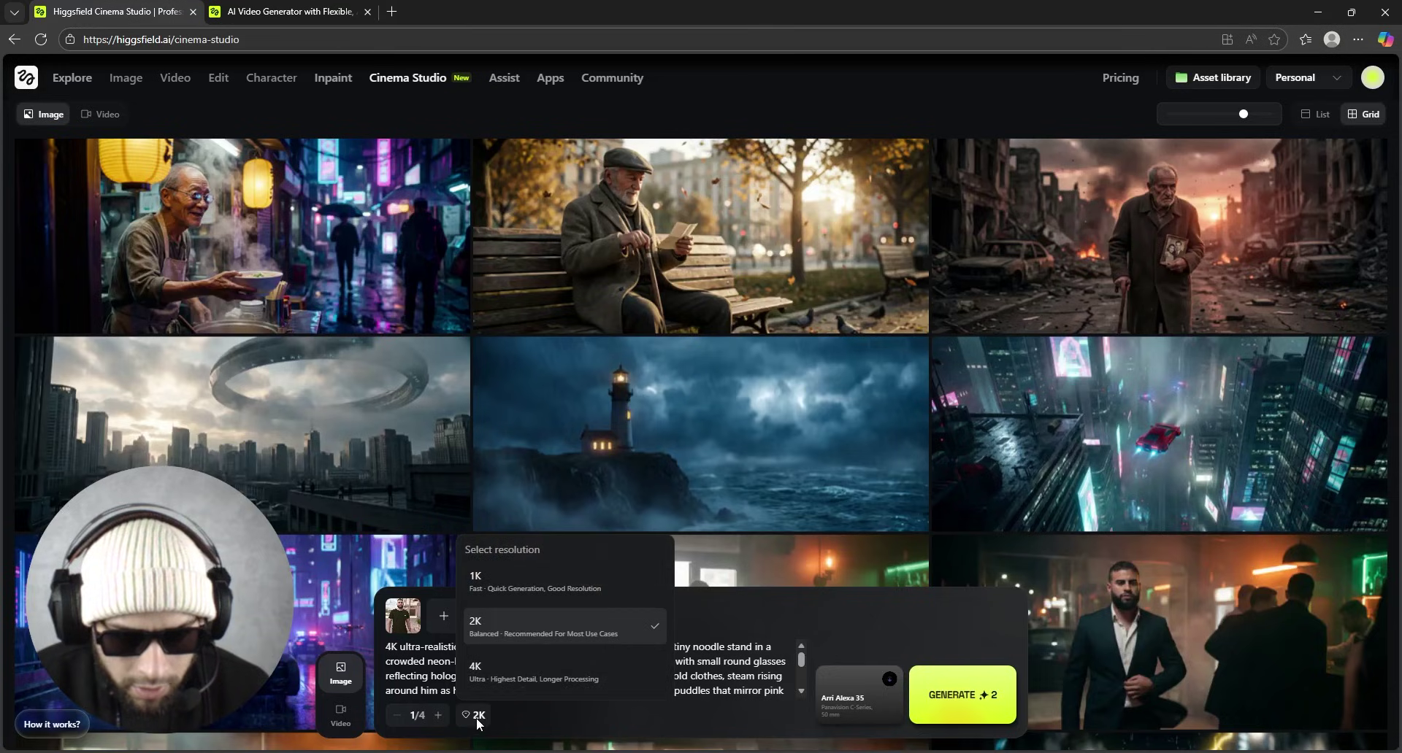
left_click(509, 677)
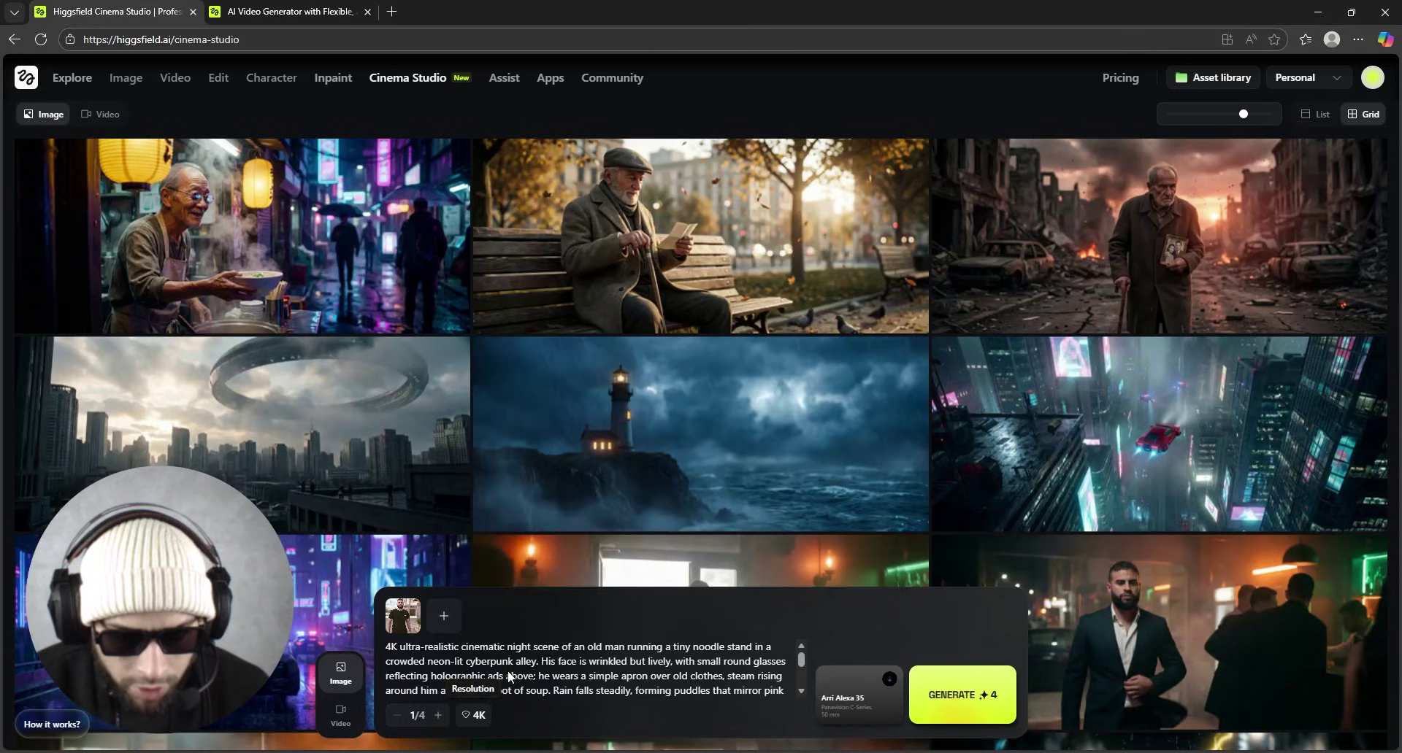
left_click(478, 716)
left_click(509, 628)
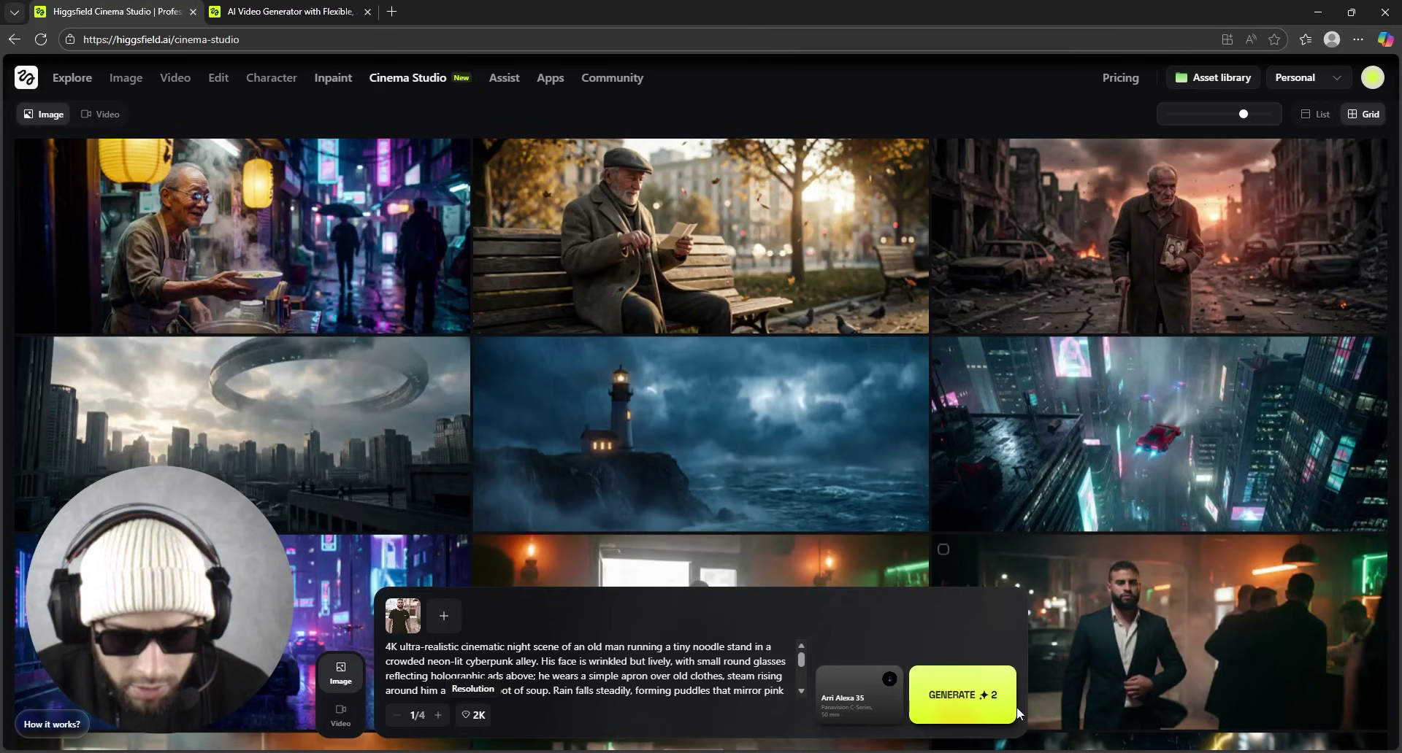
left_click(475, 716)
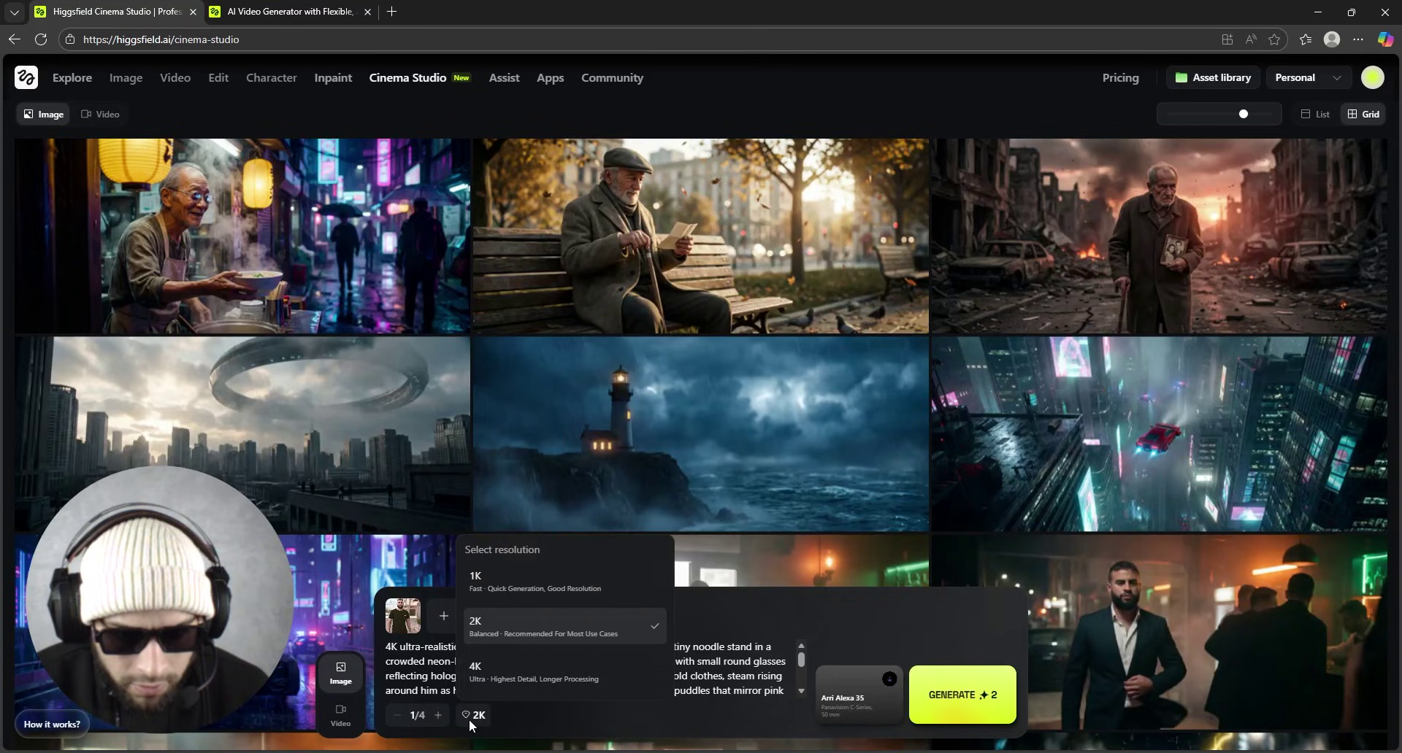
left_click(487, 685)
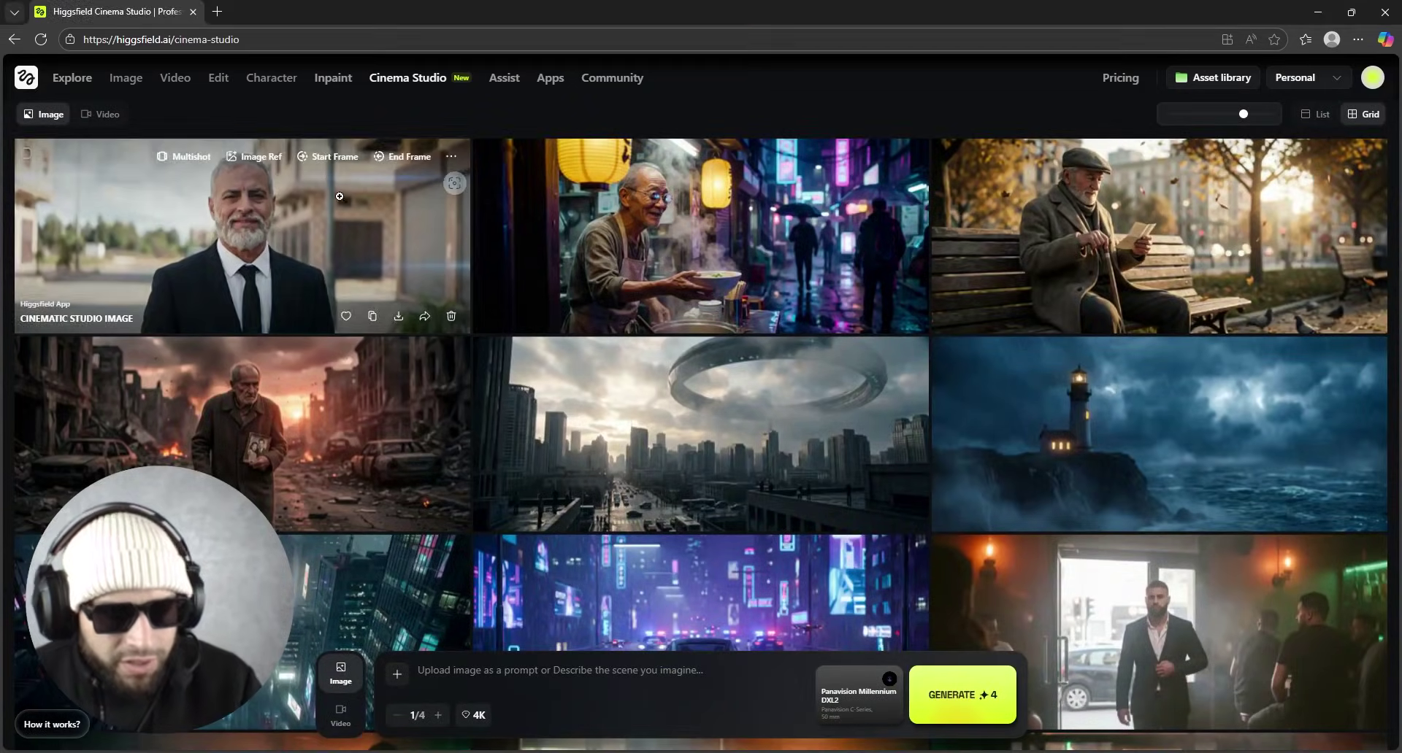
- Open the aged suit portrait's details and show the browser's recent downloads
left_click(405, 274)
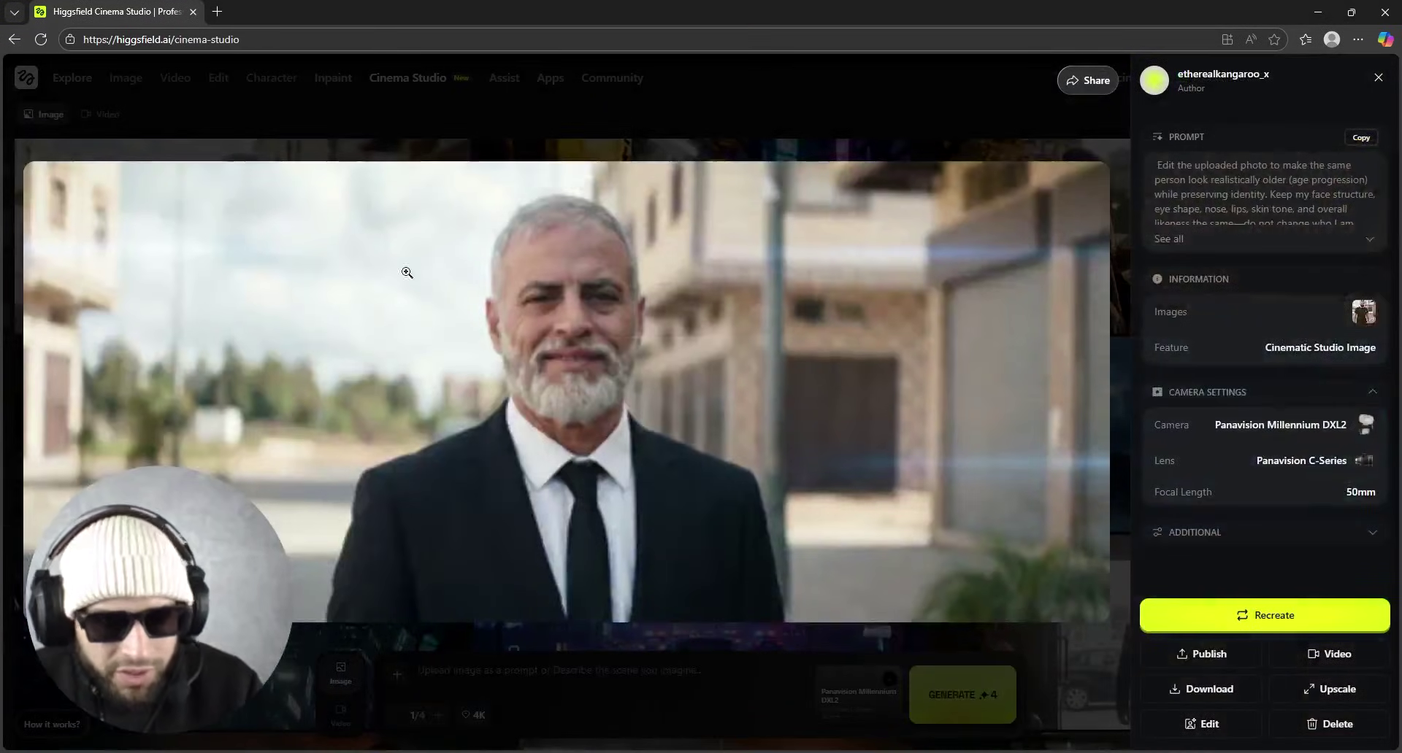
left_click(1356, 41)
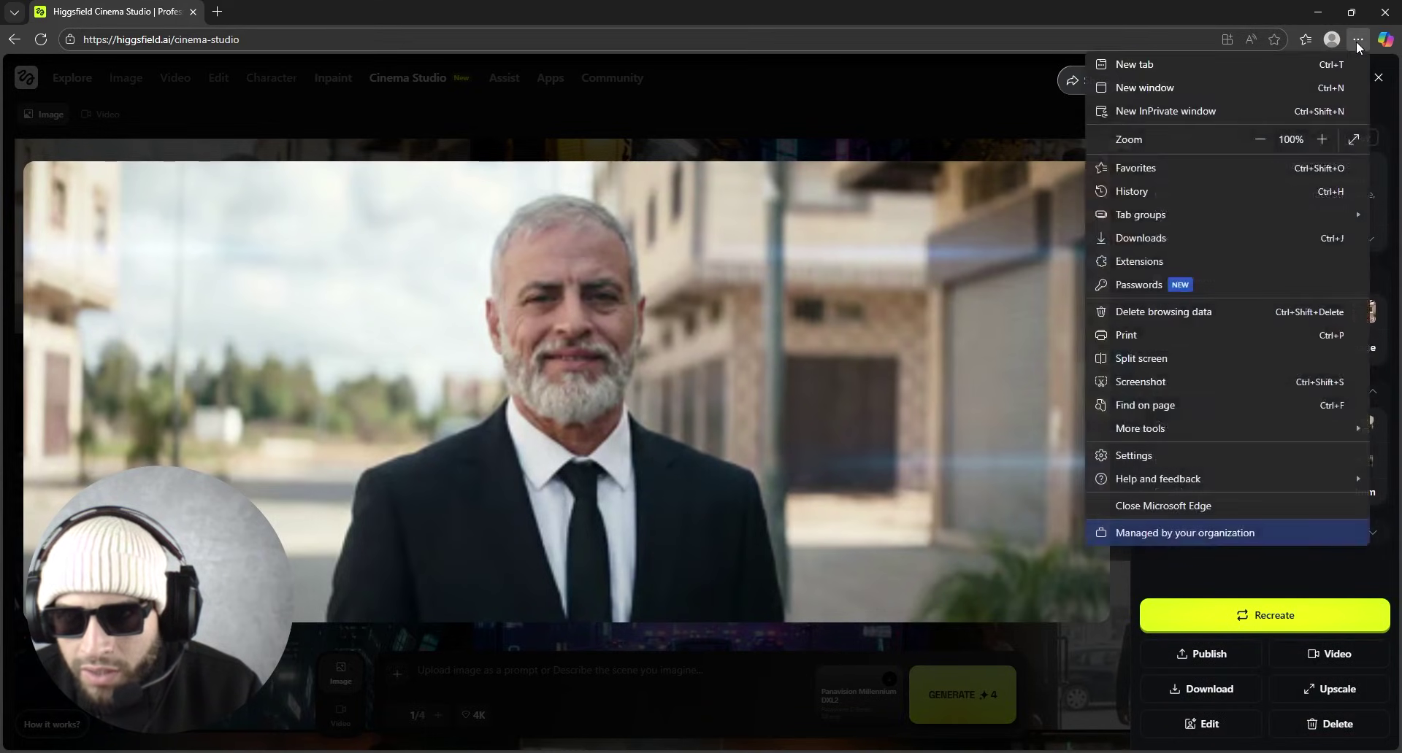
left_click(1178, 232)
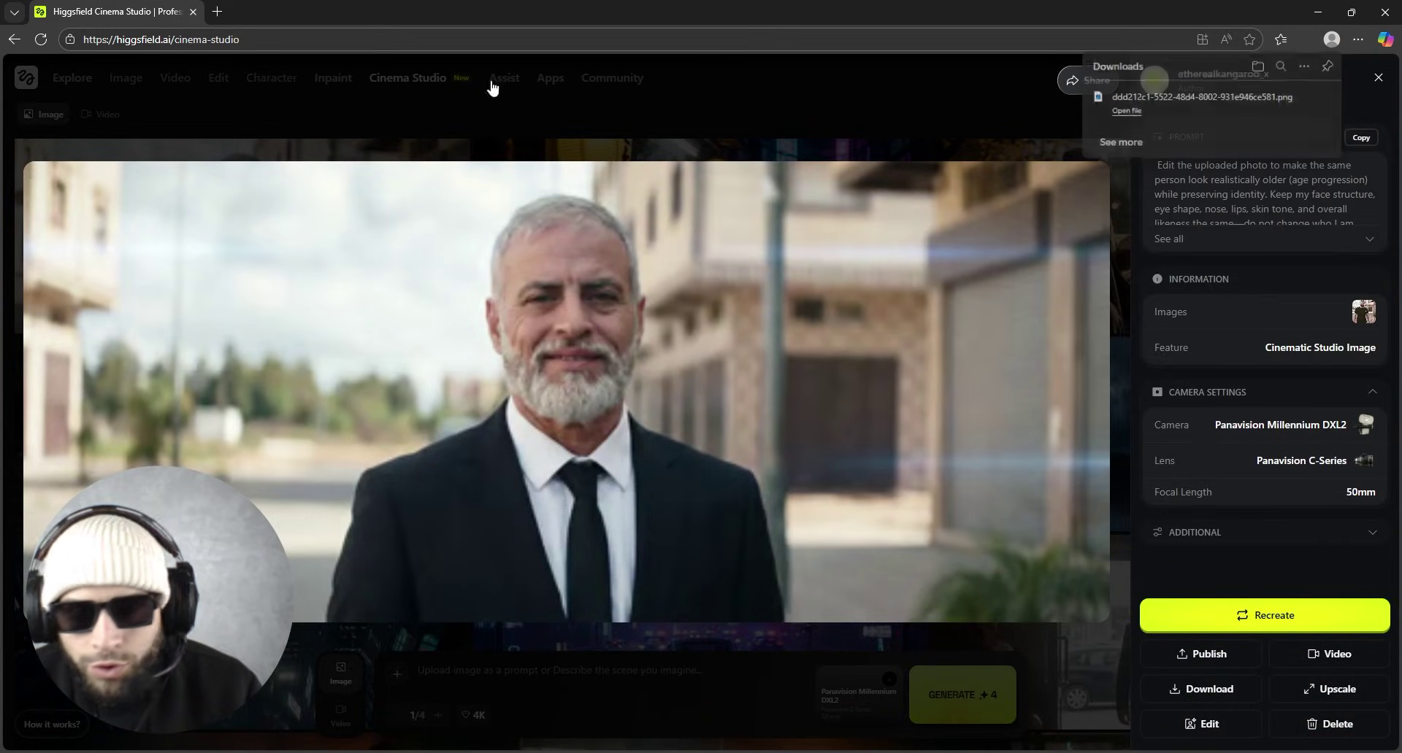
- Open the downloaded portrait PNG, zoom and pan to frame the face, then close Photos
left_click(1233, 107)
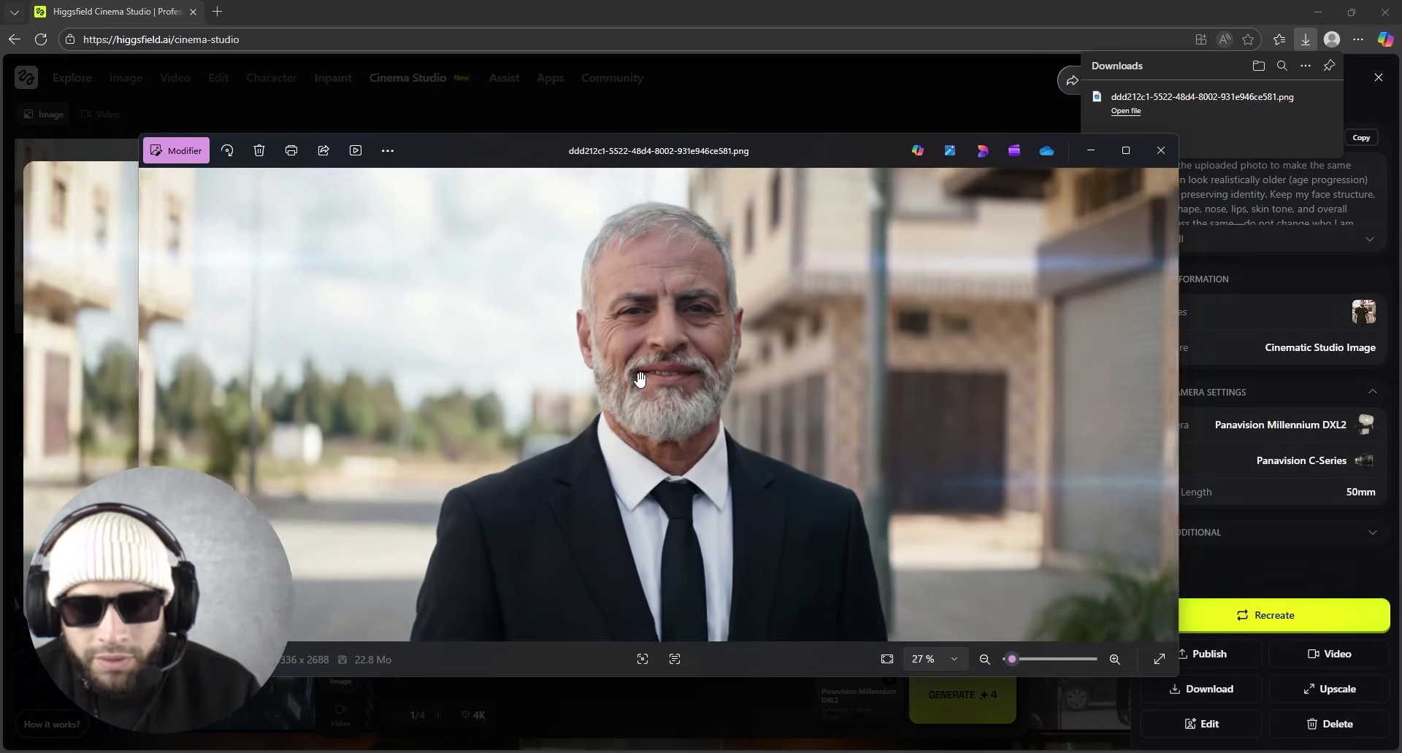
scroll(639, 378, "up", 3)
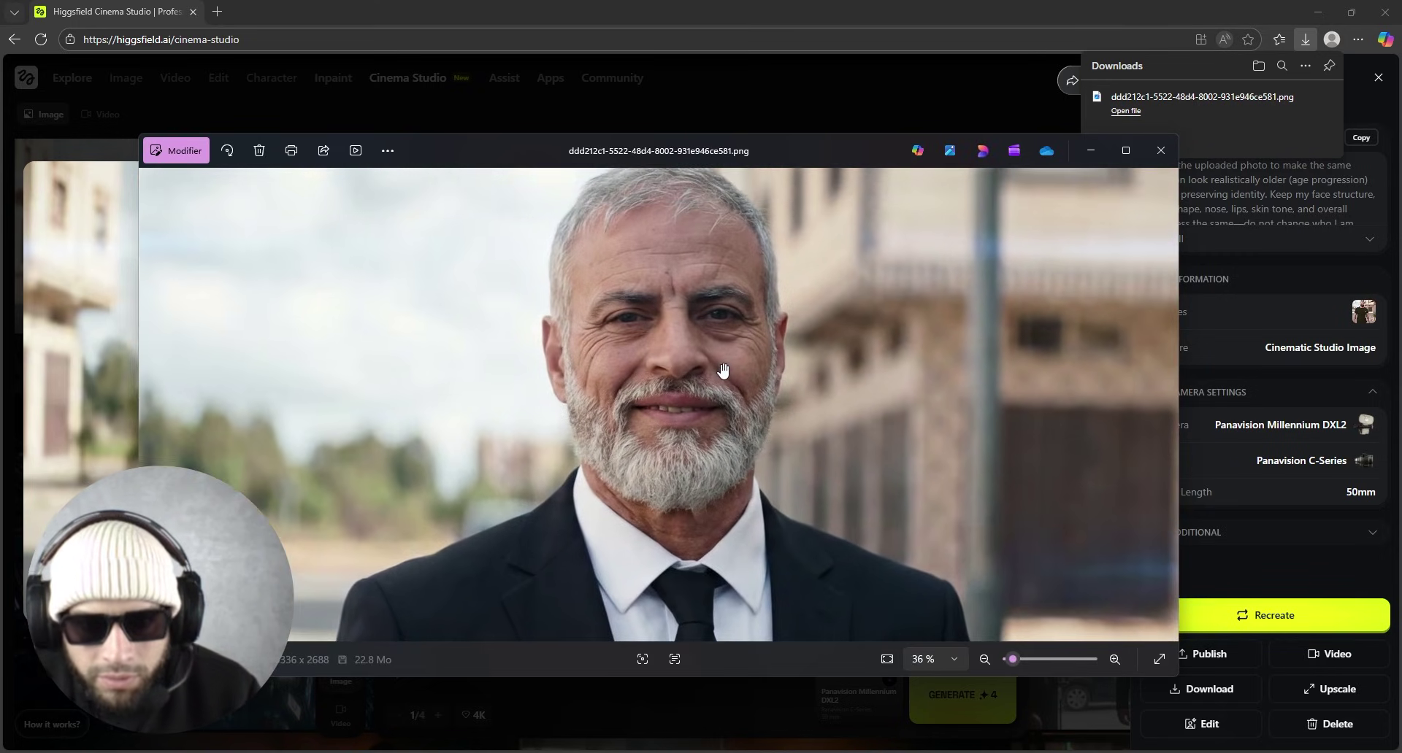
scroll(723, 369, "up", 2)
scroll(723, 358, "down", 5)
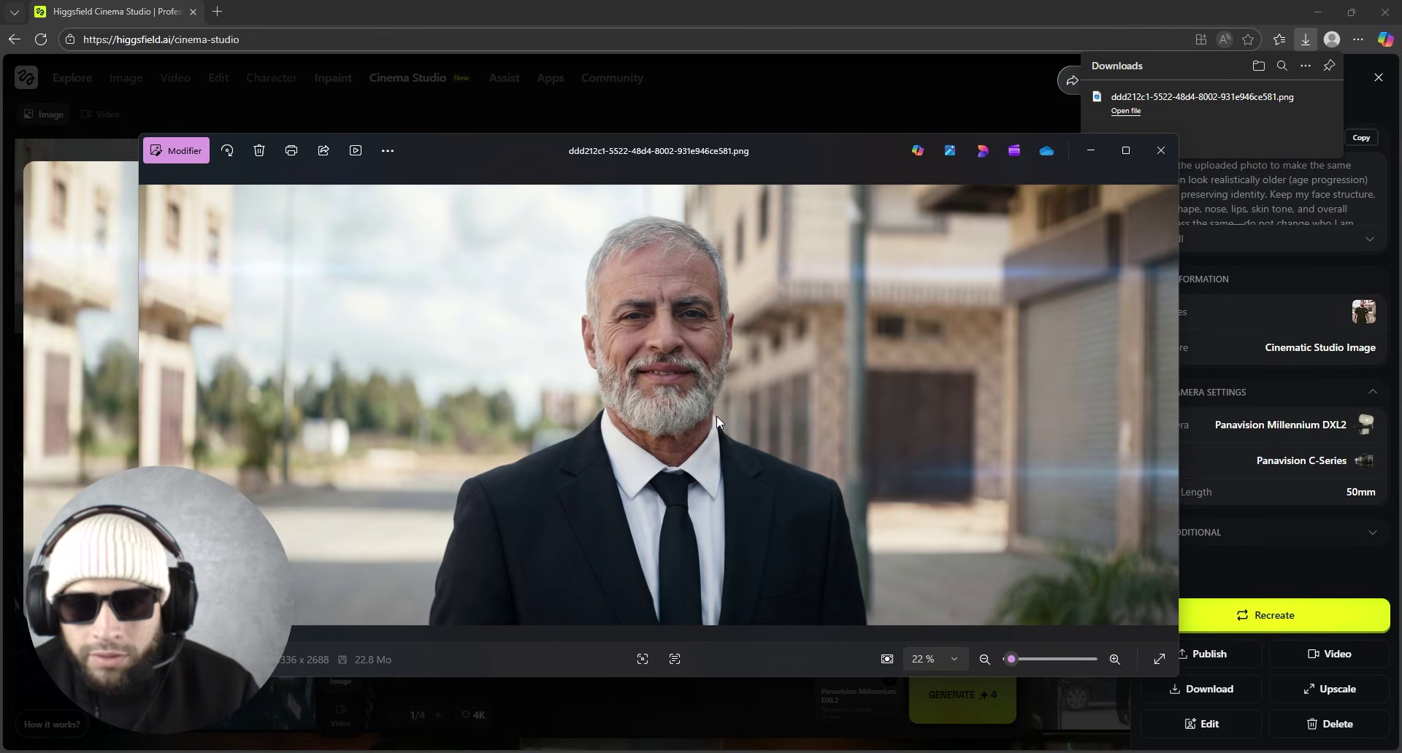
scroll(716, 416, "up", 4)
left_click_drag(703, 304, 718, 371)
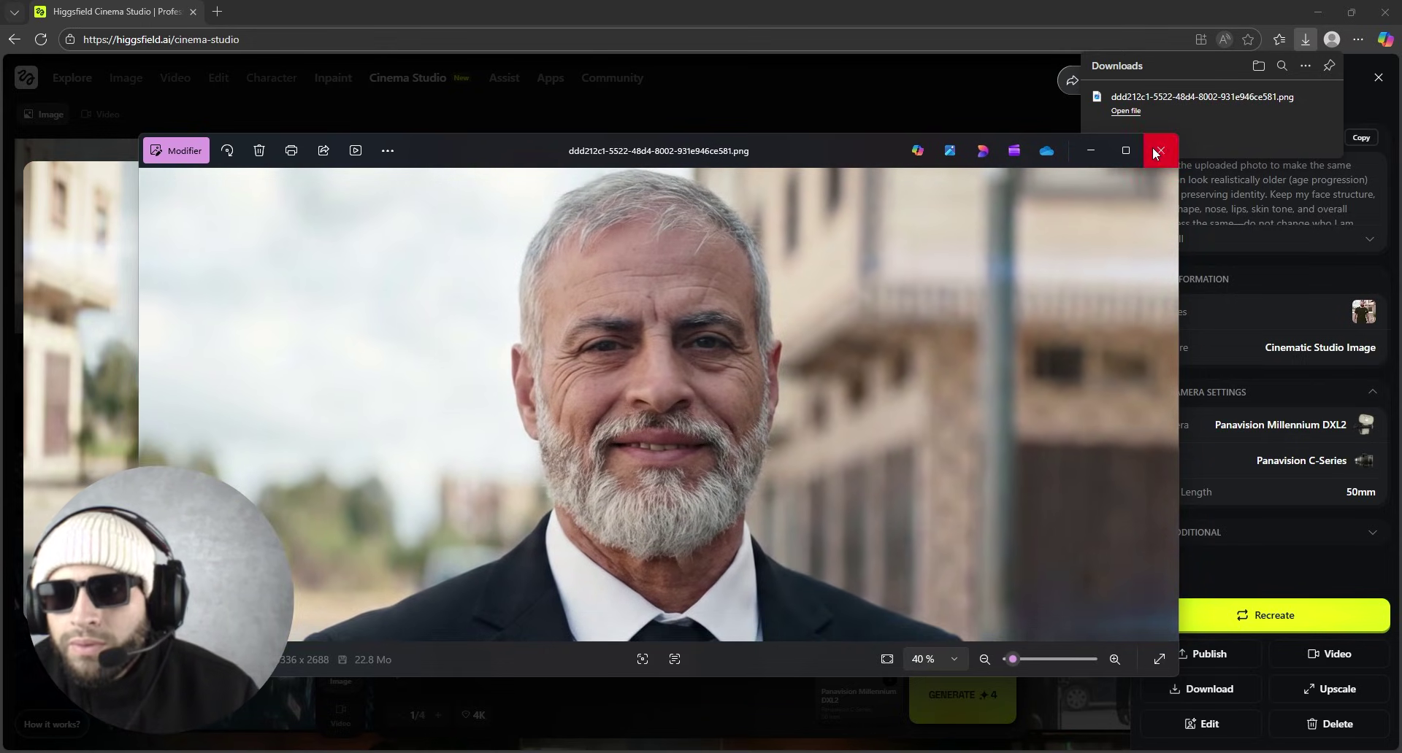
left_click(1153, 152)
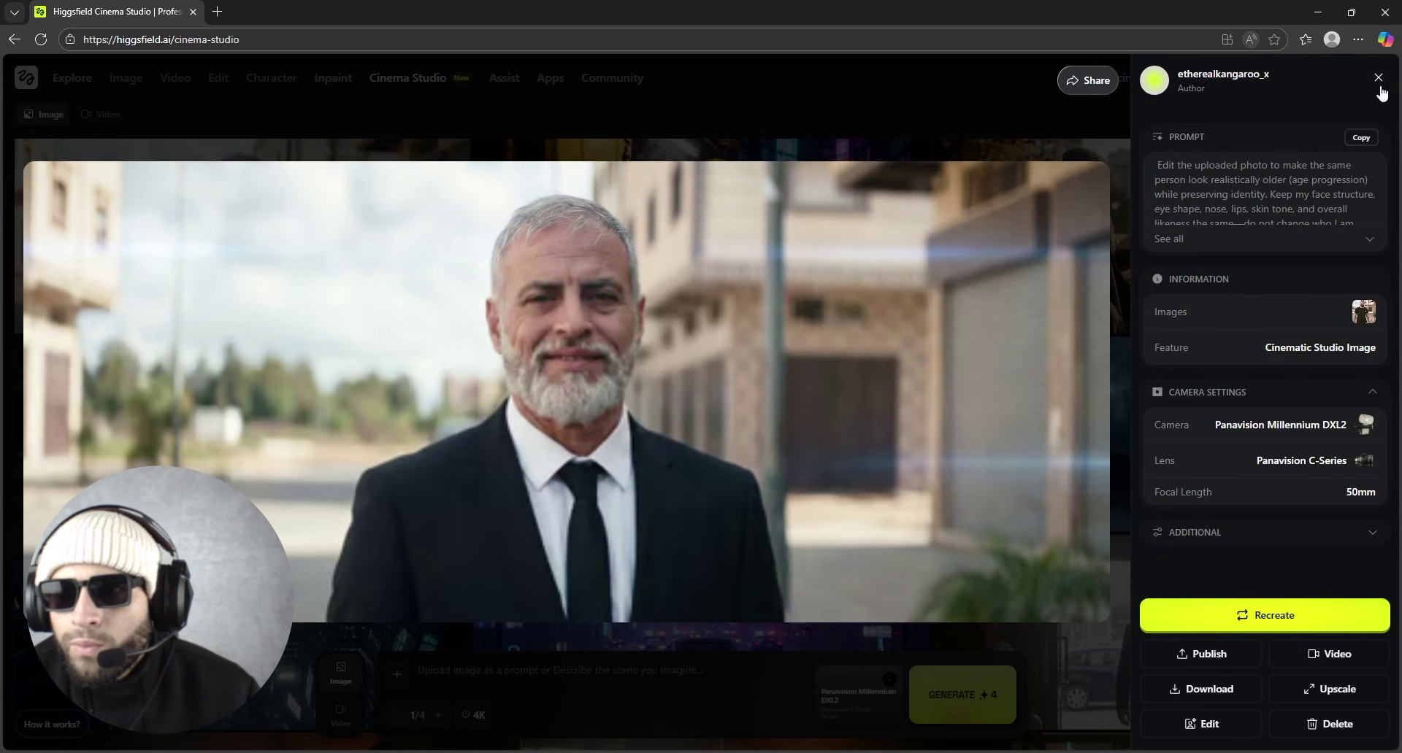
- Close the portrait details, switch the generator to video mode and scroll the video gallery
left_click(1378, 79)
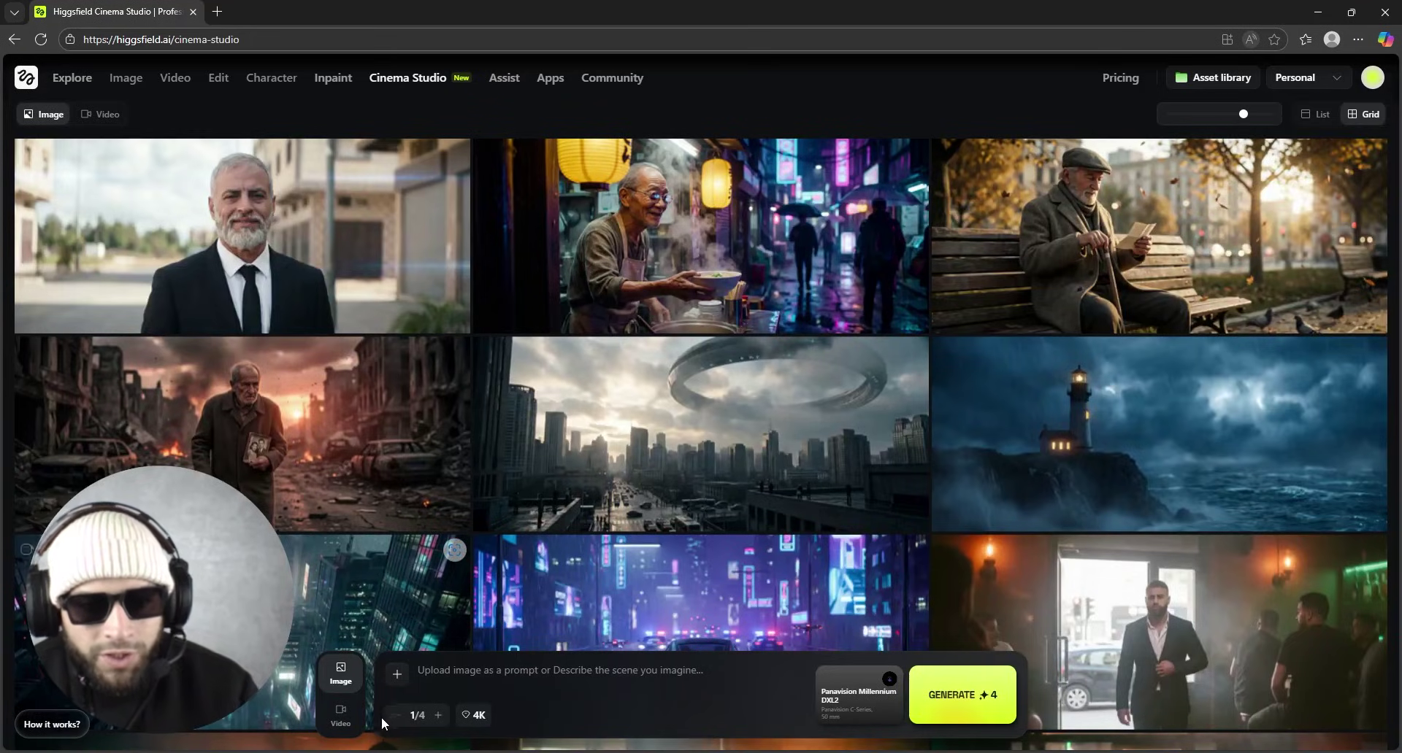
left_click(341, 714)
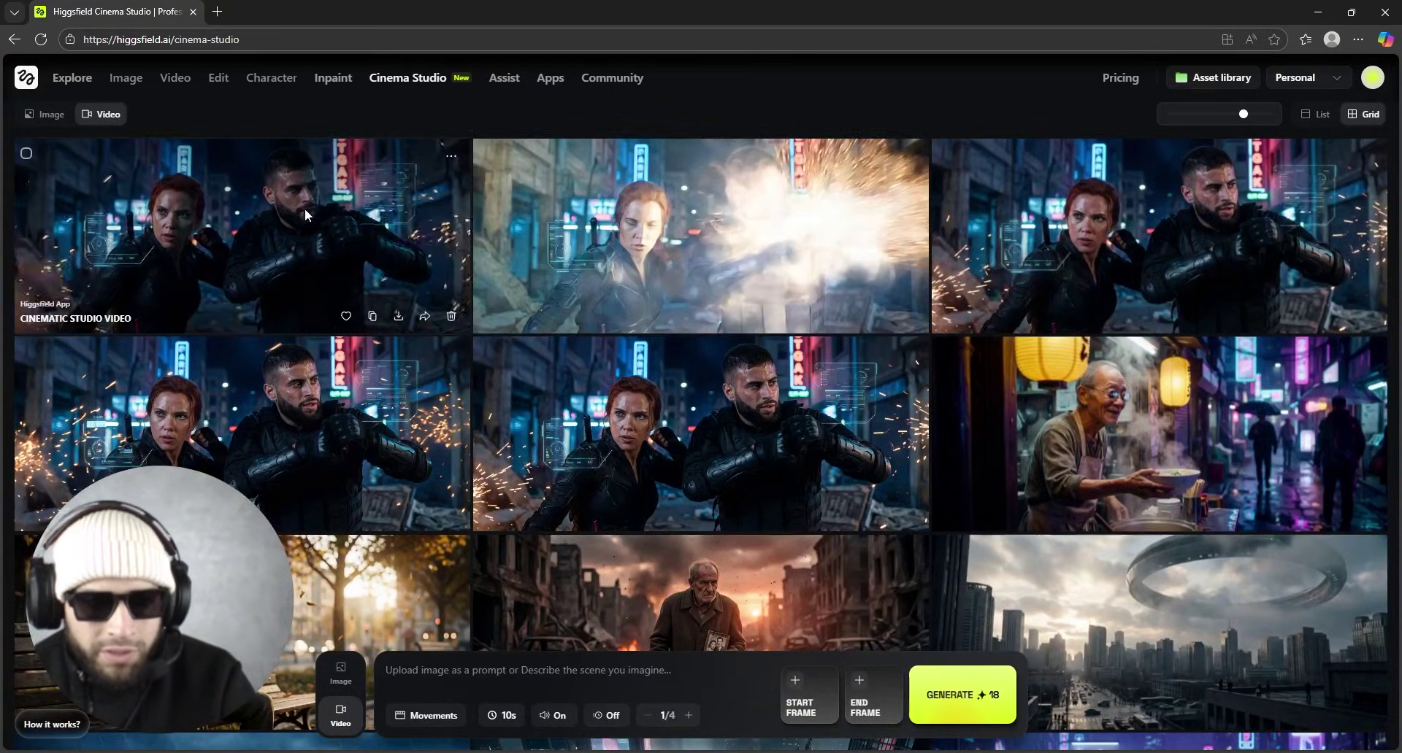
scroll(590, 341, "down", 5)
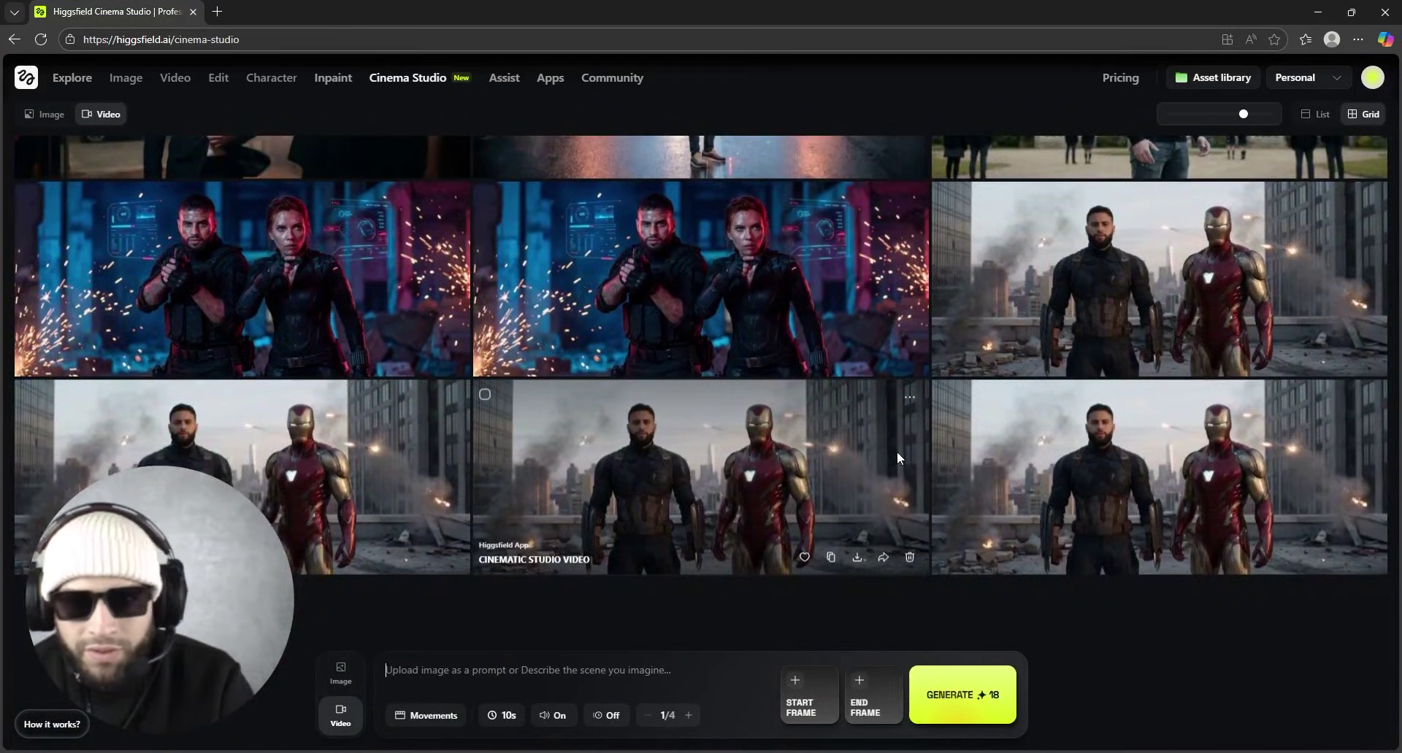
scroll(899, 451, "down", 3)
scroll(846, 365, "down", 2)
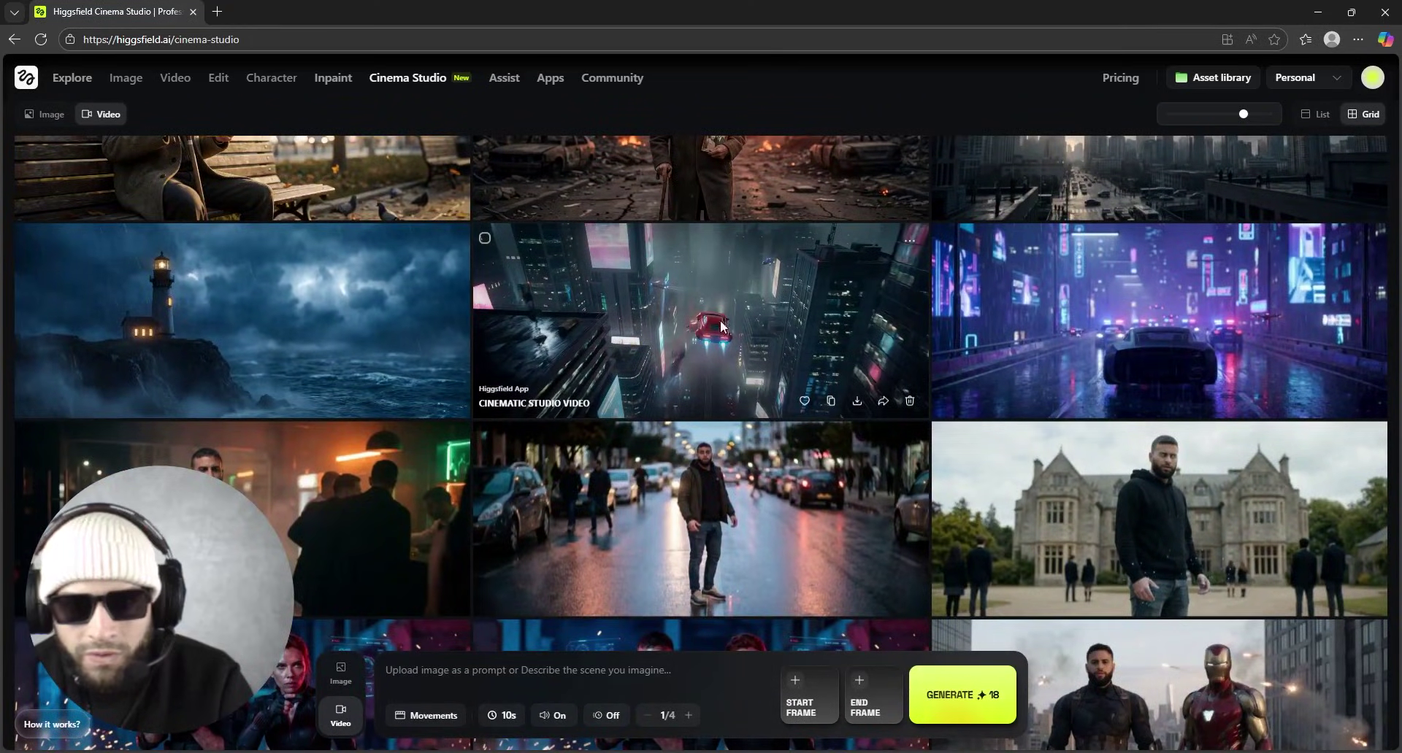
scroll(234, 358, "up", 2)
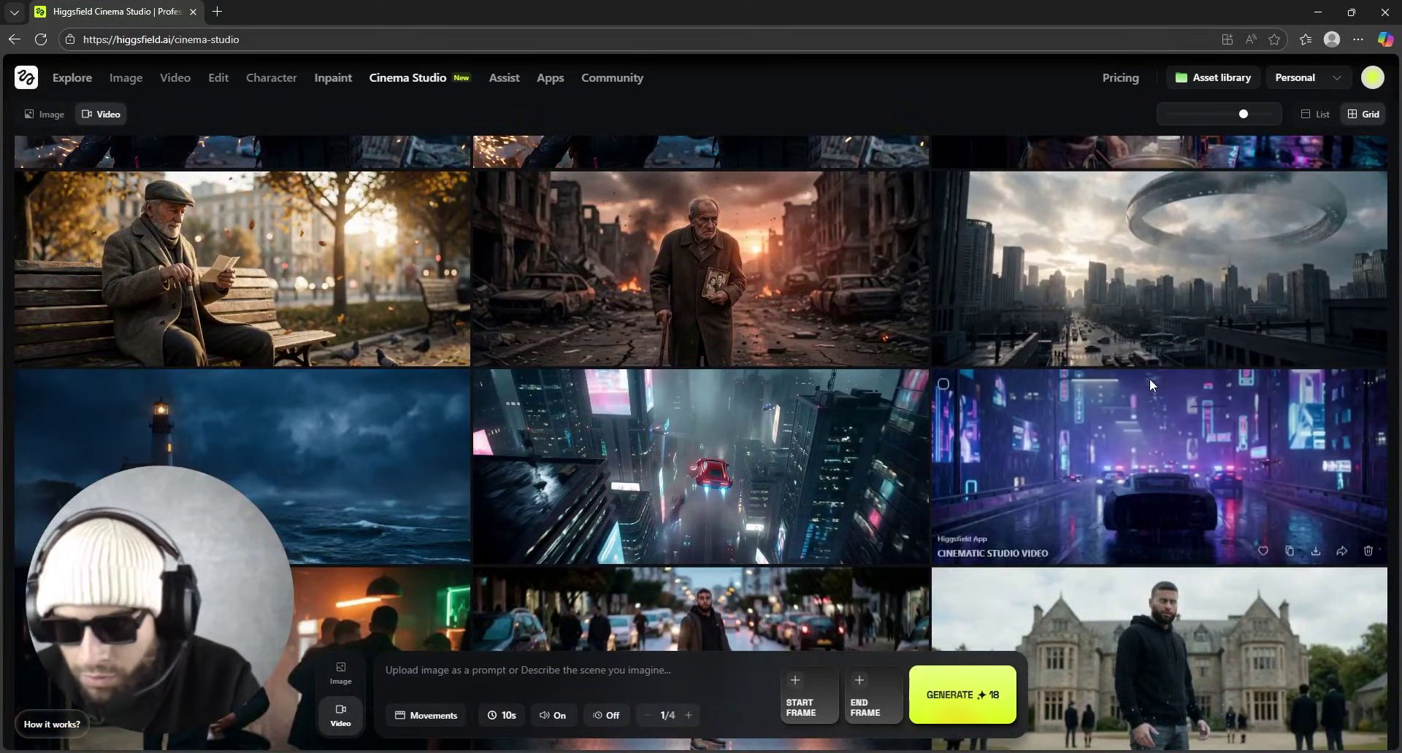
scroll(1143, 376, "up", 5)
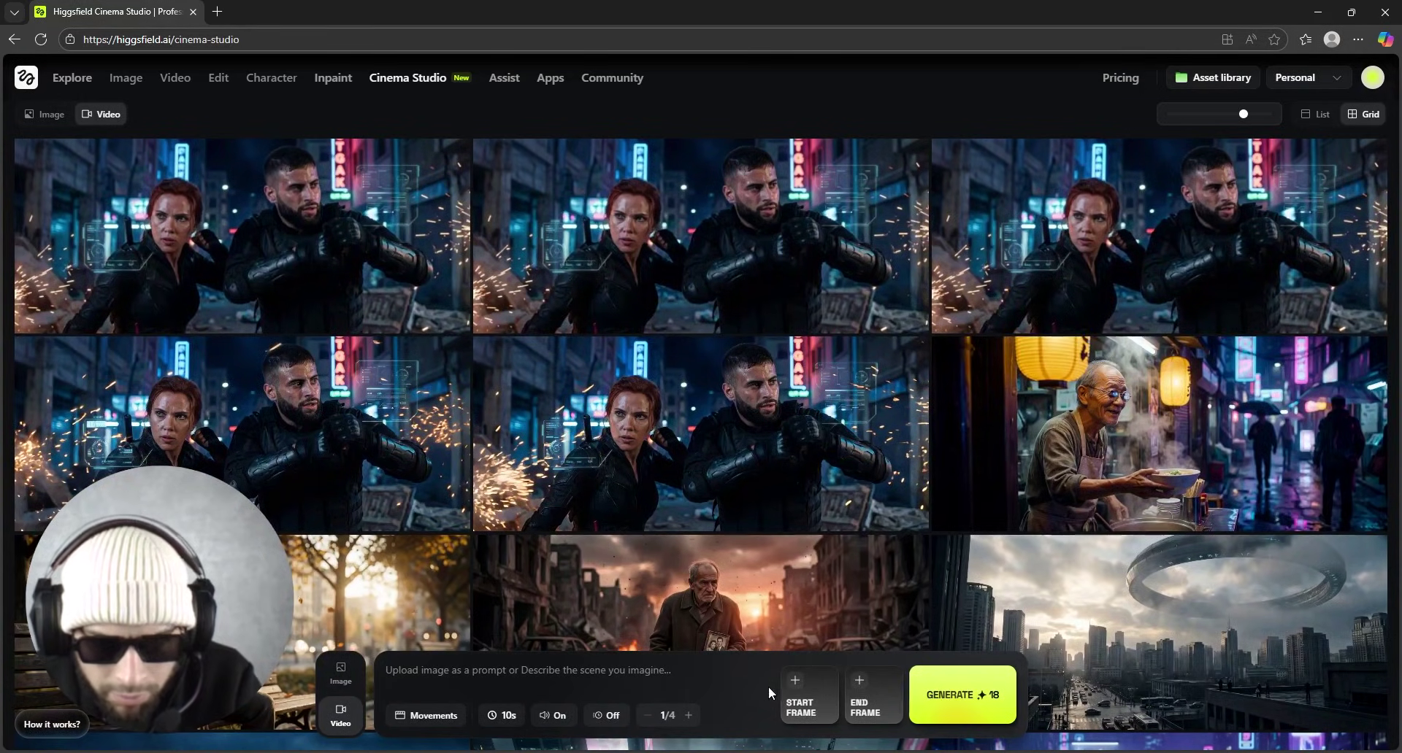
- Pick the old man in a suit from Image Generations as the START FRAME
left_click(801, 704)
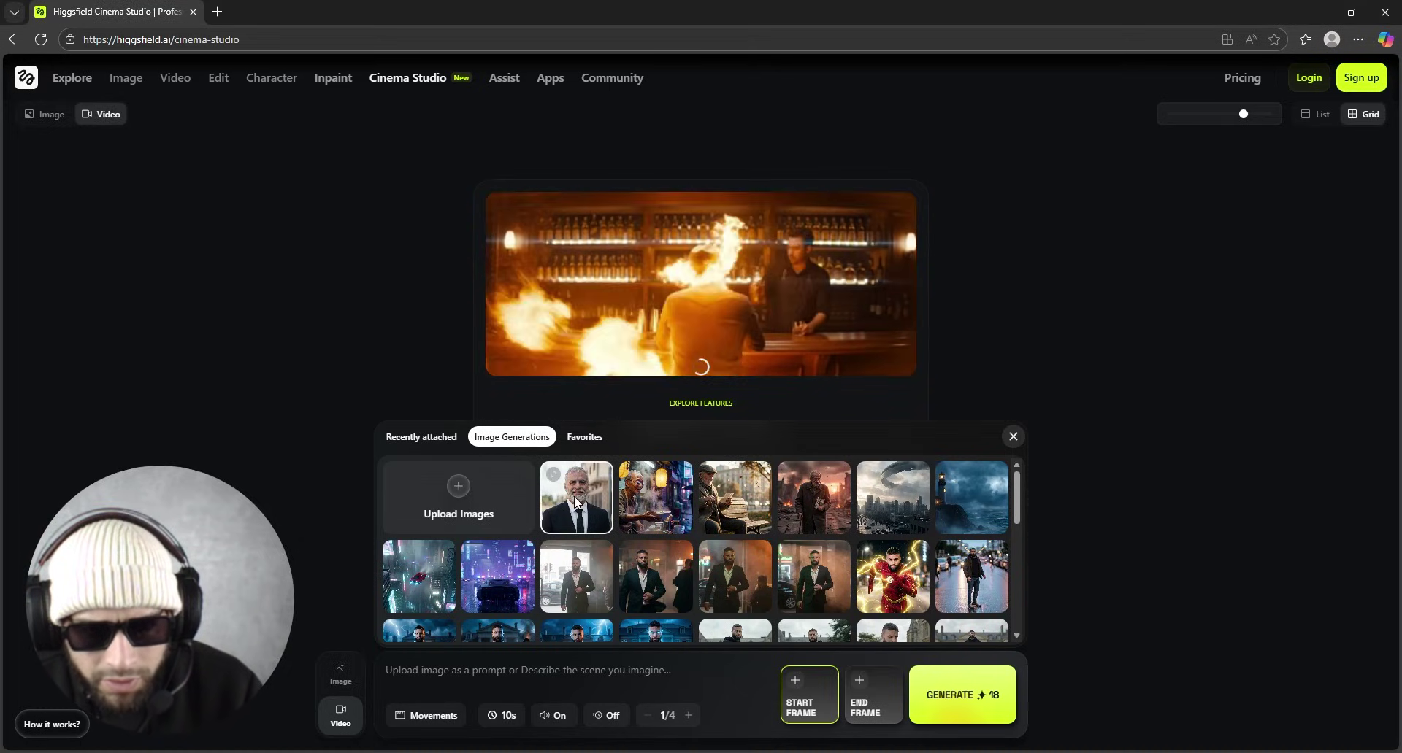
left_click(573, 496)
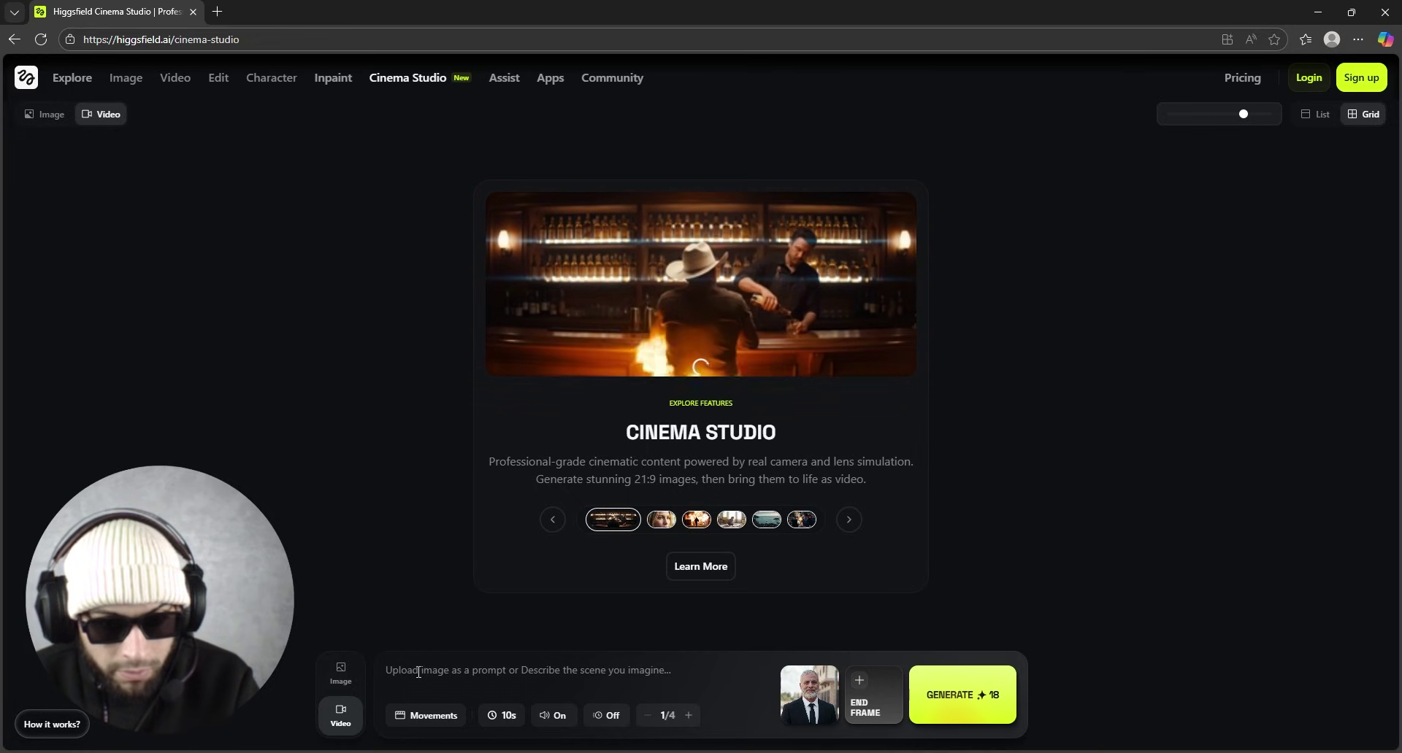
- Choose the Drone shot camera movement from the presets
left_click(432, 713)
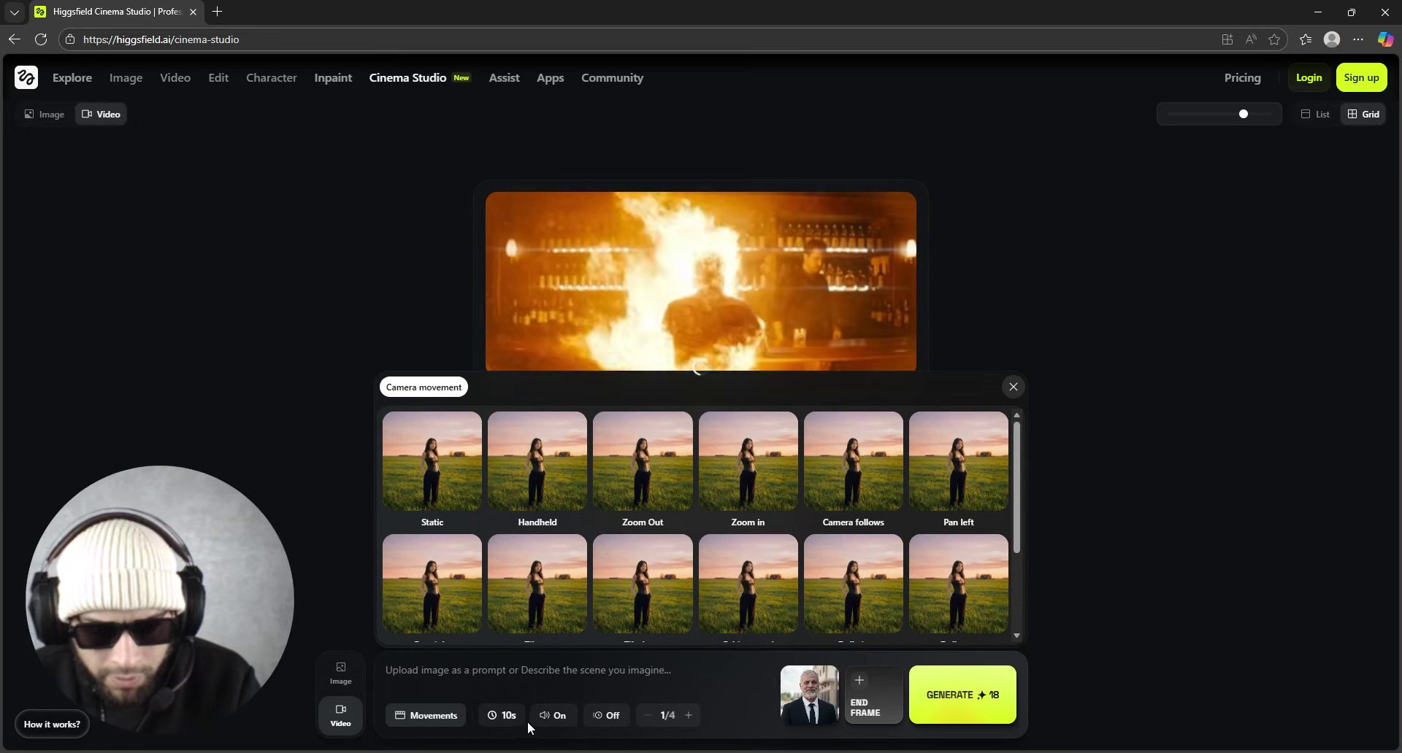
scroll(677, 557, "down", 2)
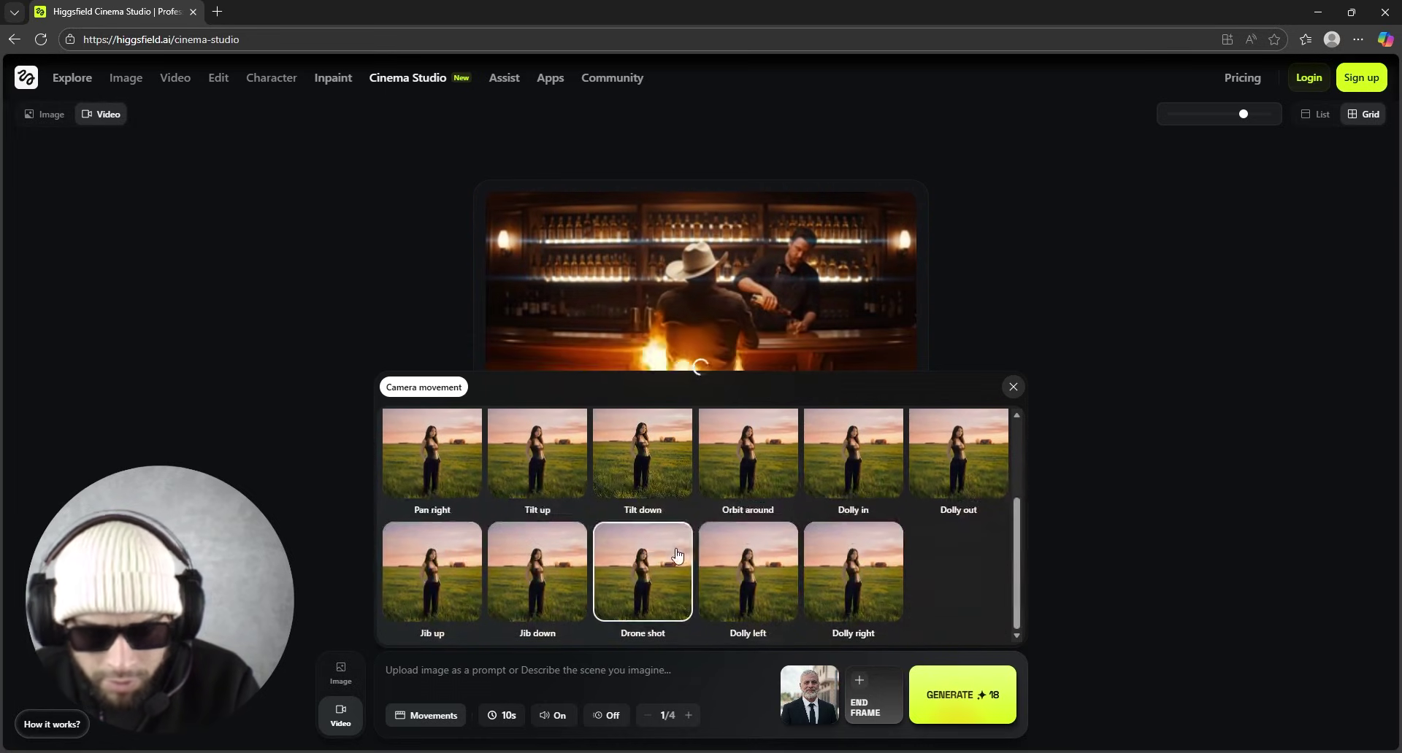
scroll(679, 526, "up", 2)
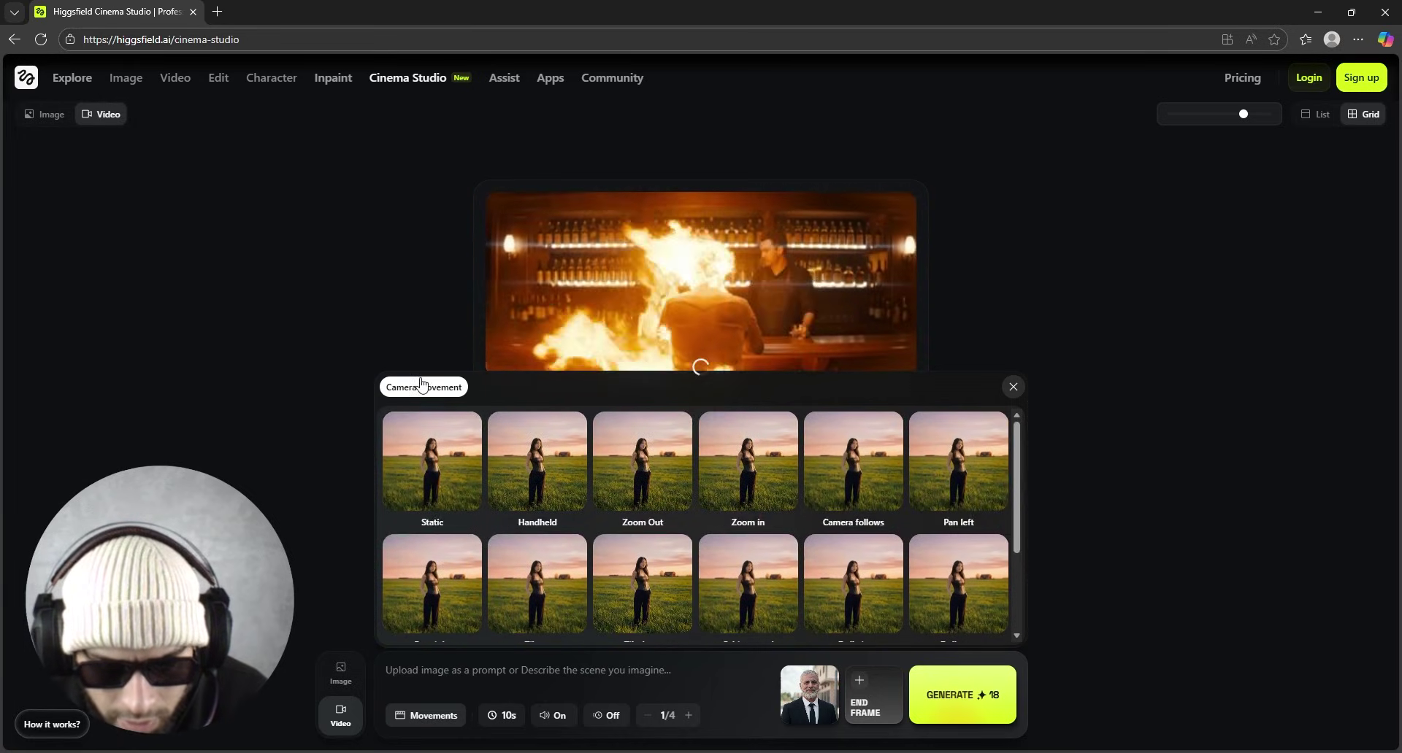
scroll(533, 460, "down", 2)
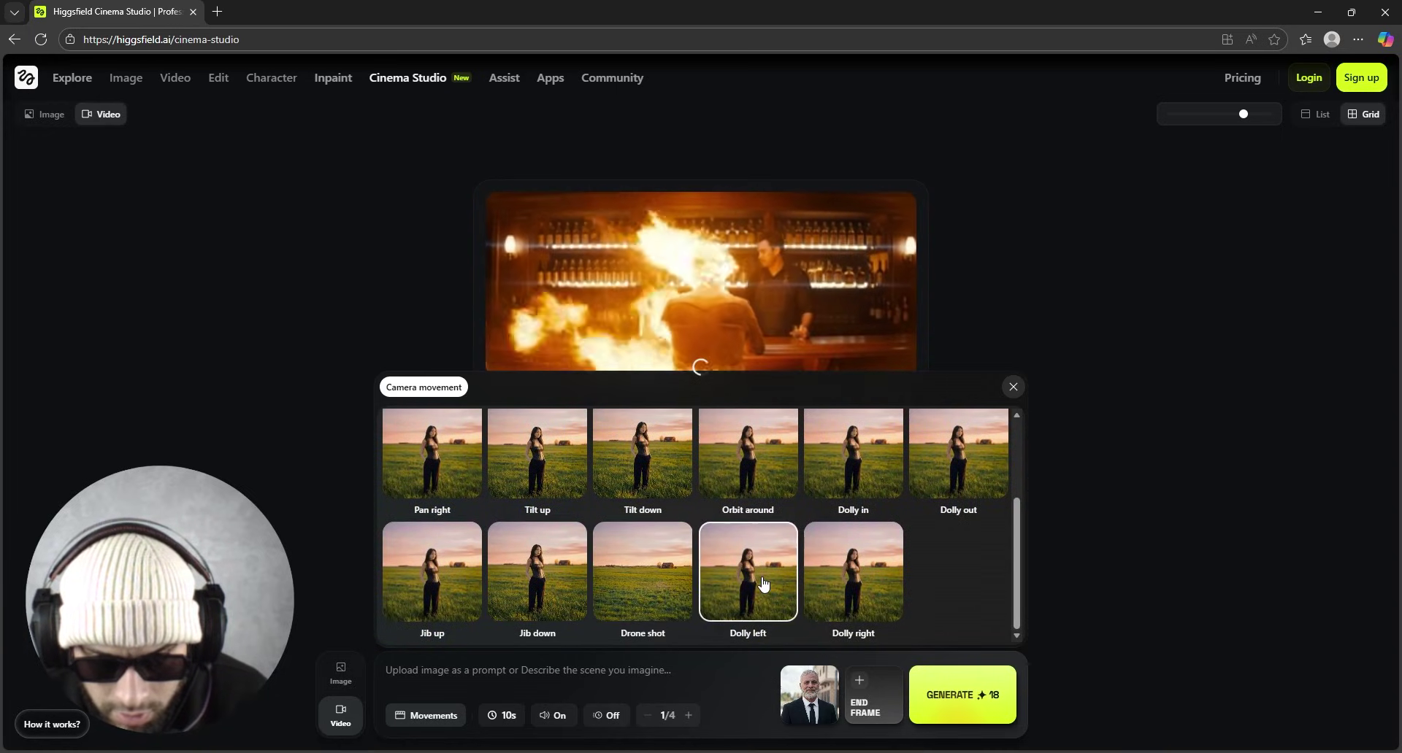
left_click(648, 593)
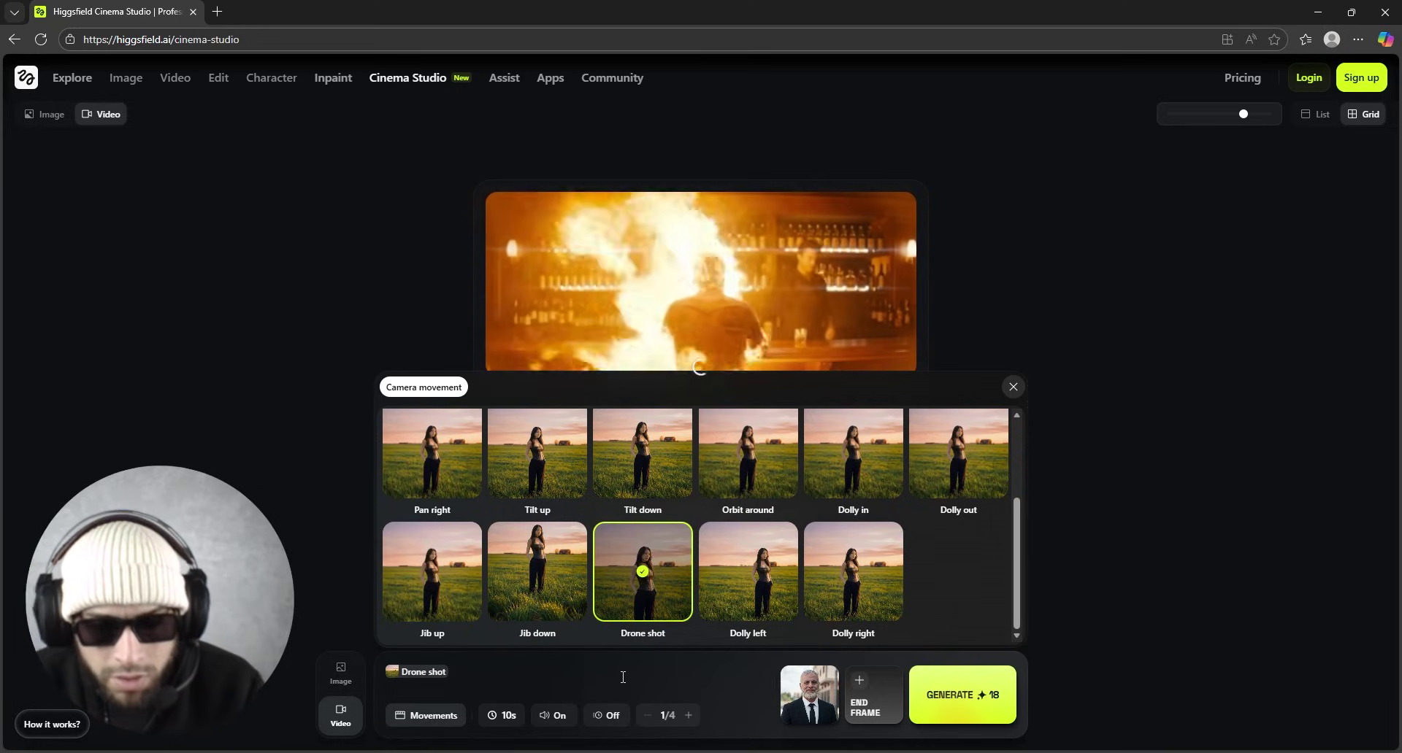
- Try raising the video count to four, then set it back to one video per generation
left_click(689, 716)
left_click(688, 716)
left_click(689, 715)
left_click(647, 717)
left_click(646, 717)
left_click(646, 717)
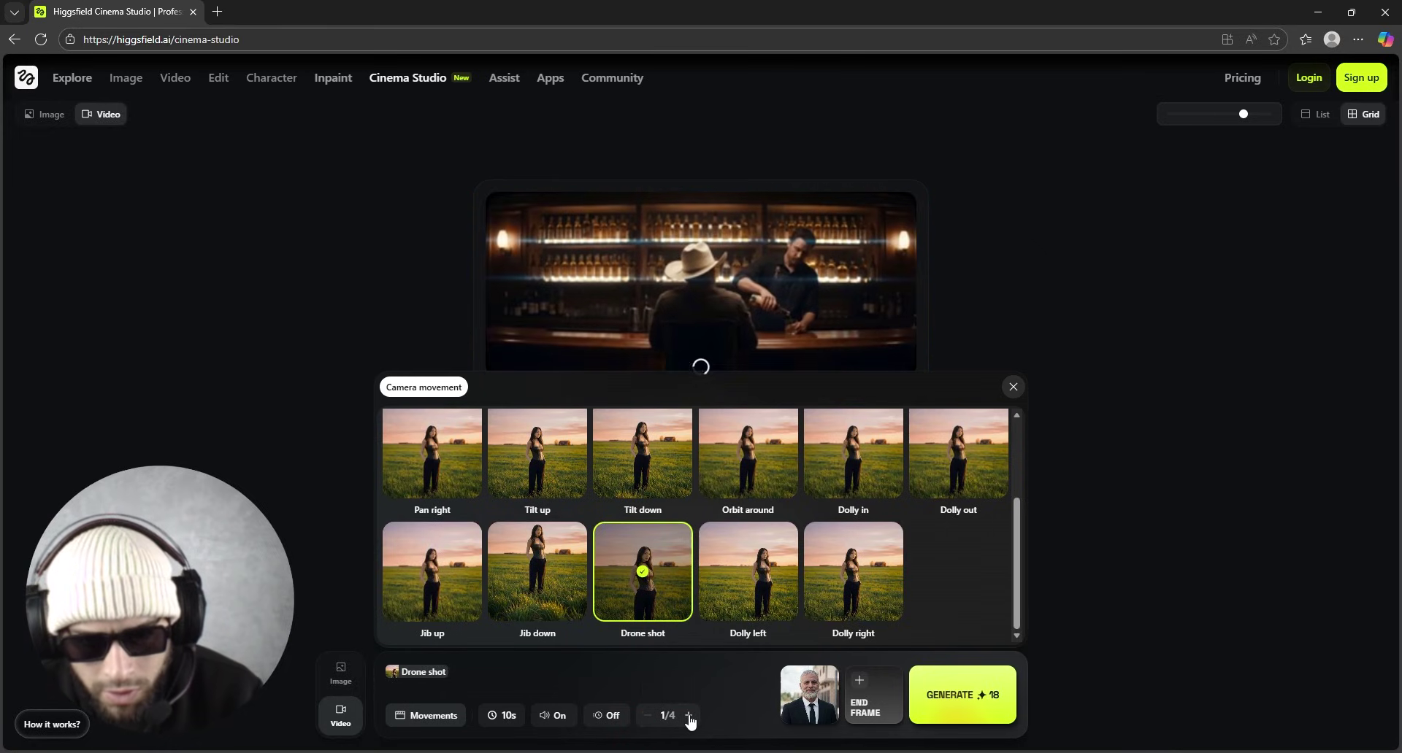
left_click(432, 720)
left_click(433, 720)
- Enter the office prompt of the suited man touching a holographic AI interface and generate
left_click(433, 720)
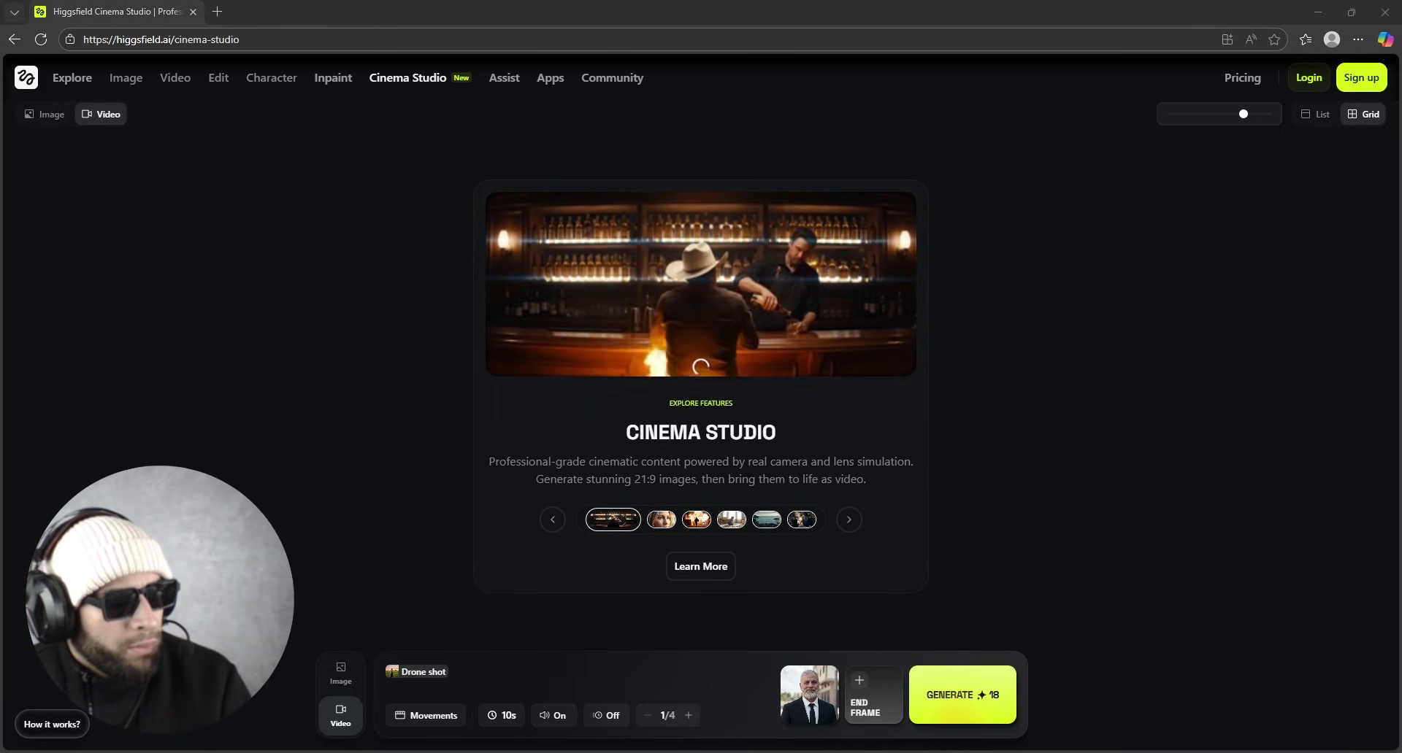
left_click(540, 665)
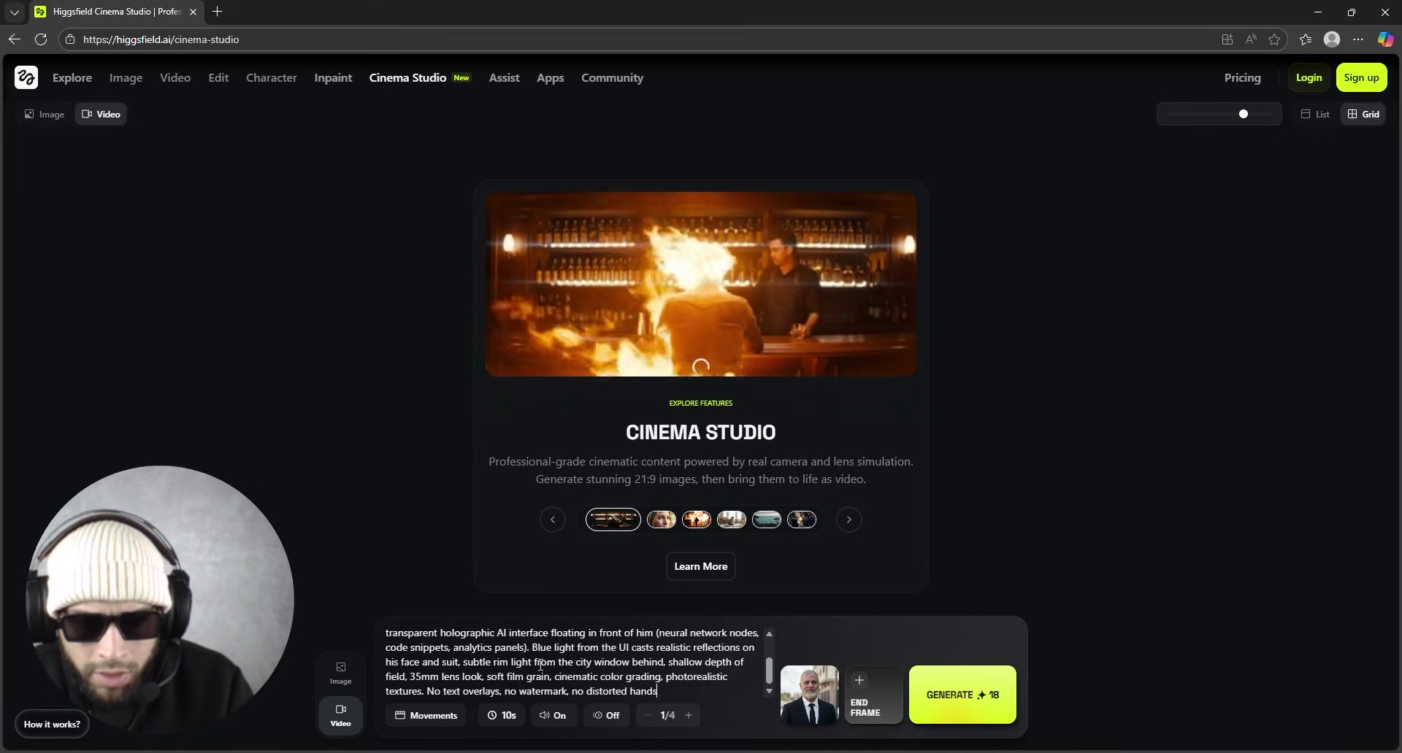
scroll(540, 666, "up", 3)
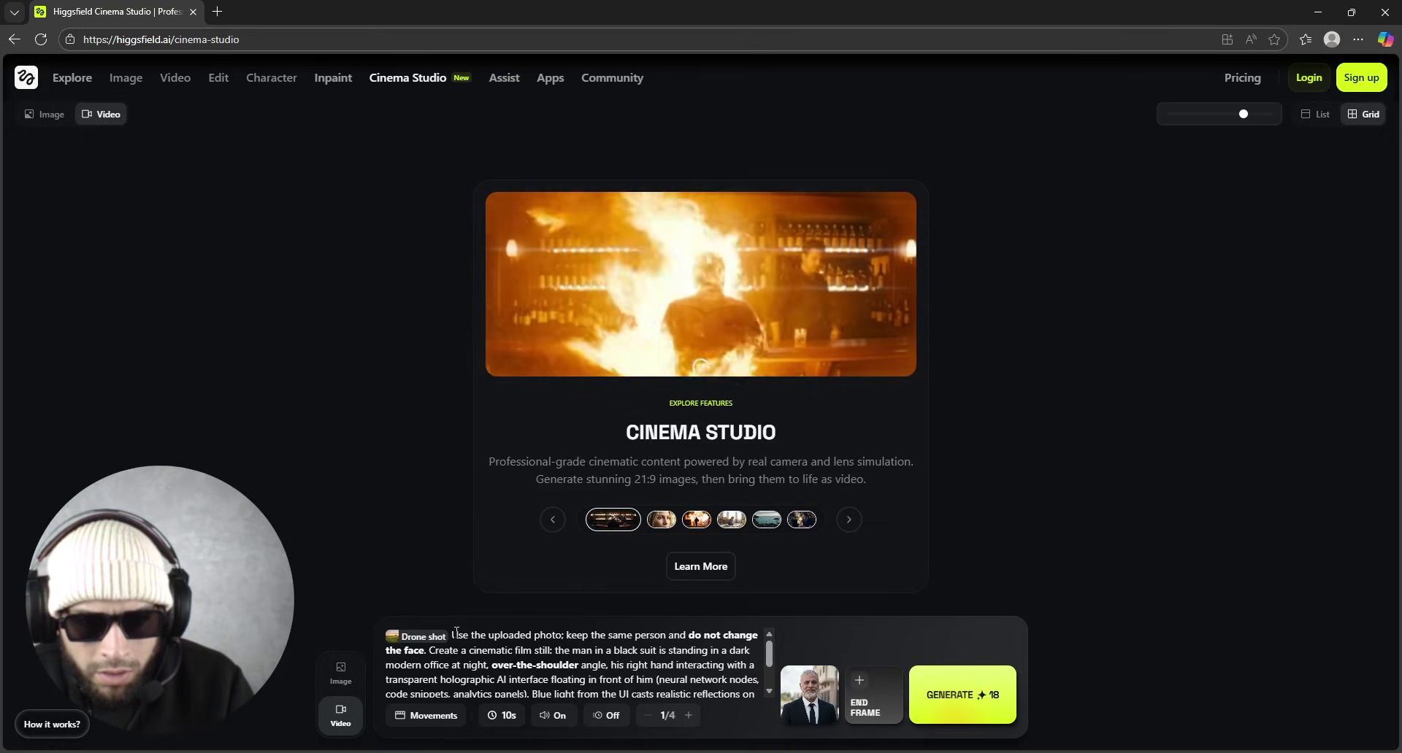
scroll(511, 661, "down", 3)
scroll(574, 672, "up", 3)
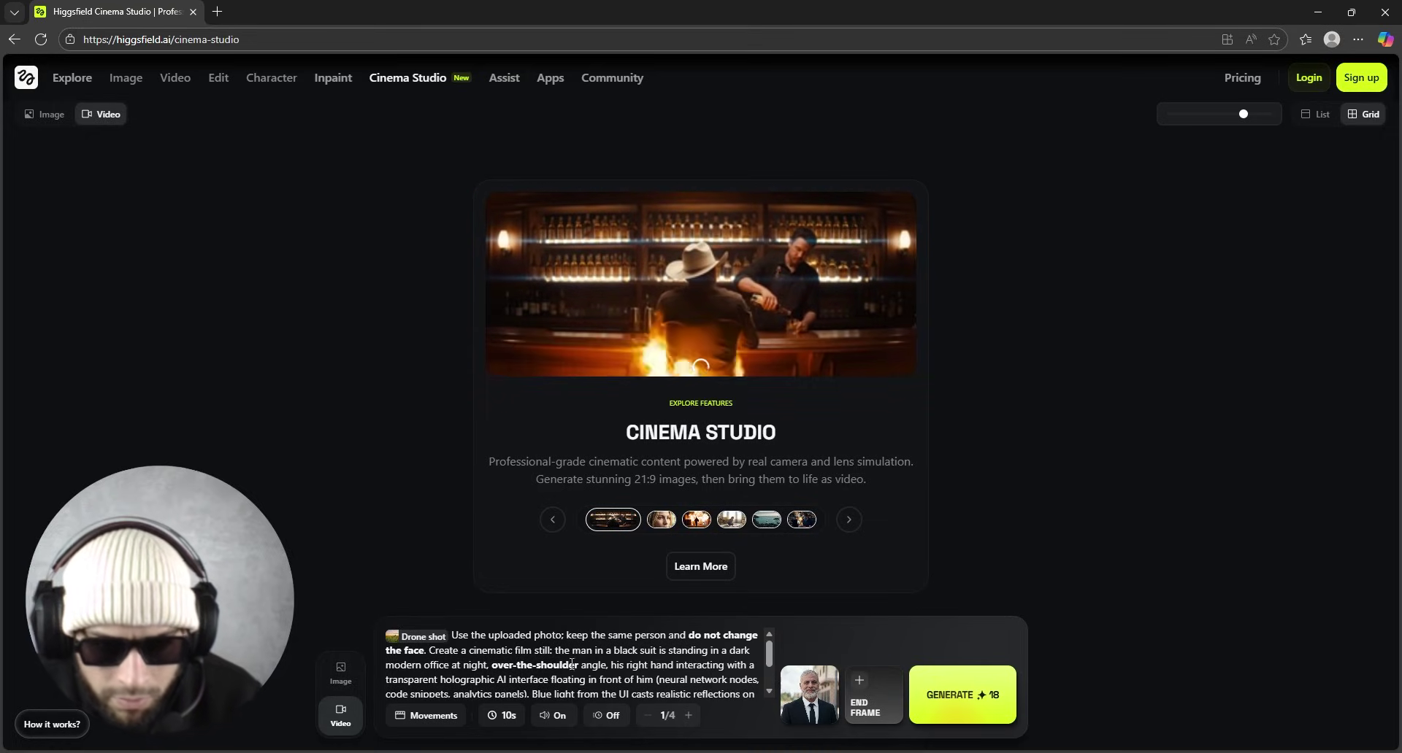
scroll(723, 671, "down", 3)
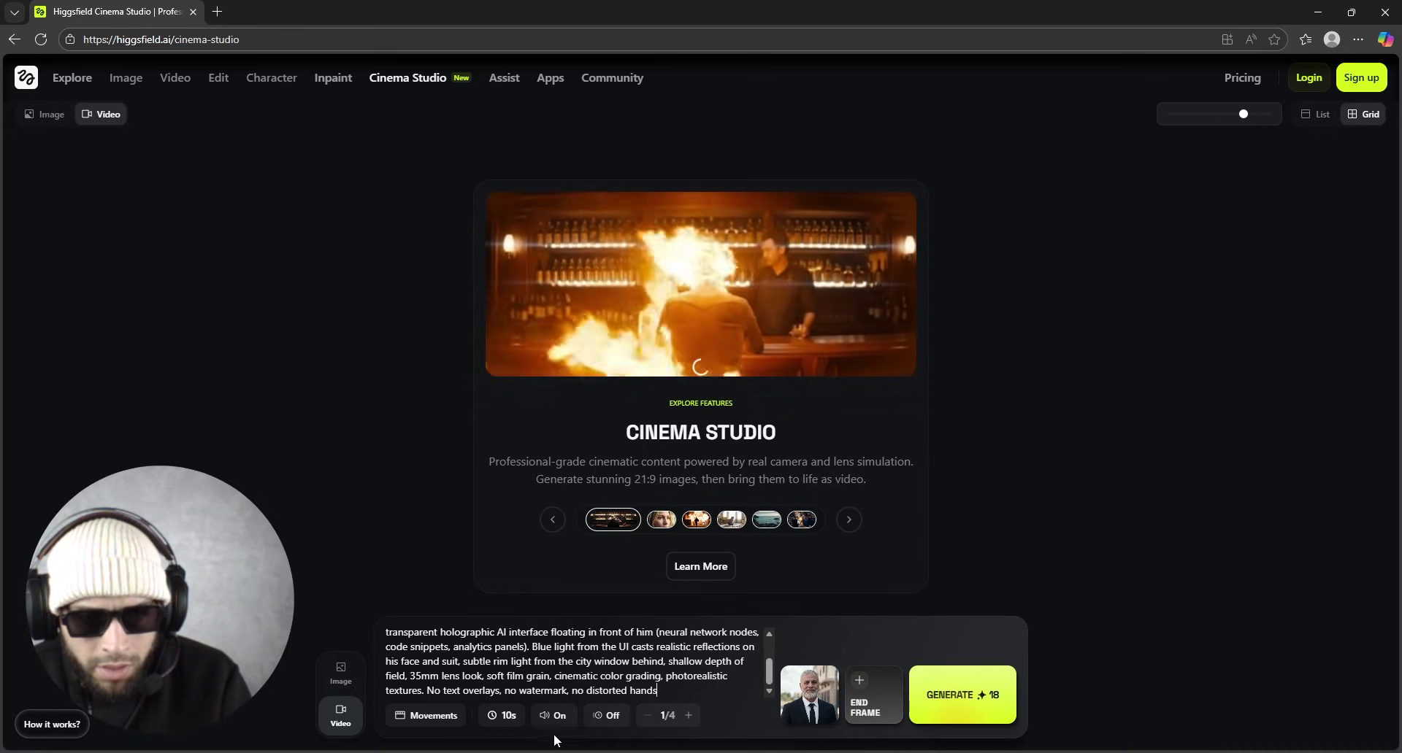
left_click(997, 697)
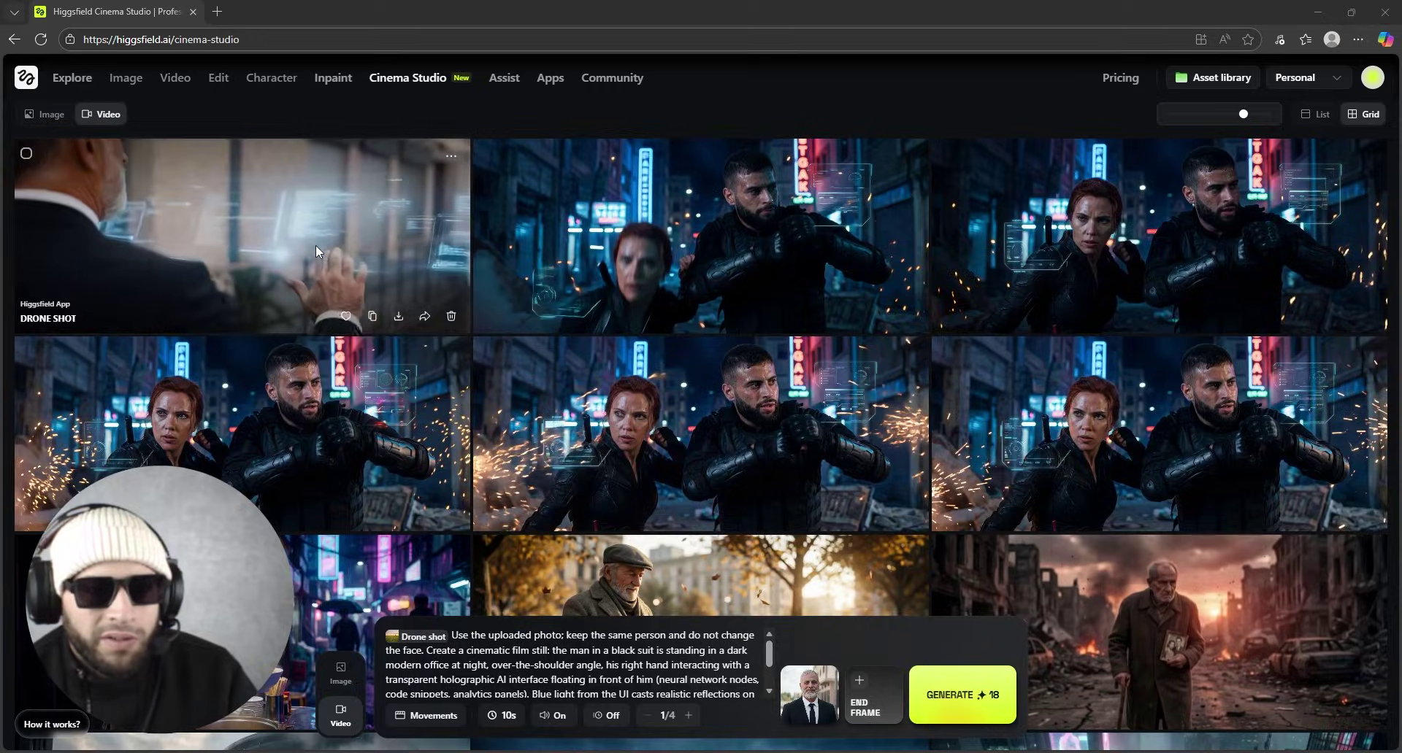
left_click(289, 190)
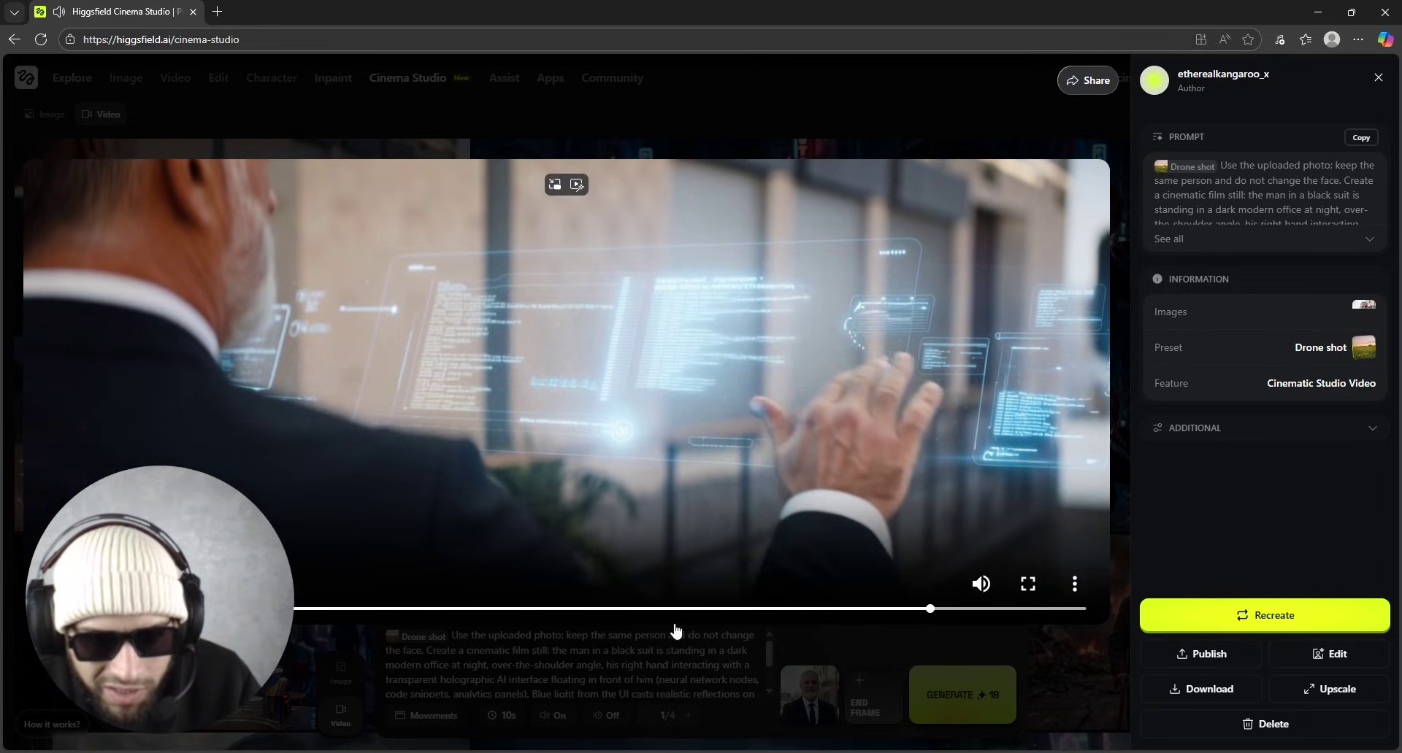
left_click_drag(671, 610, 345, 596)
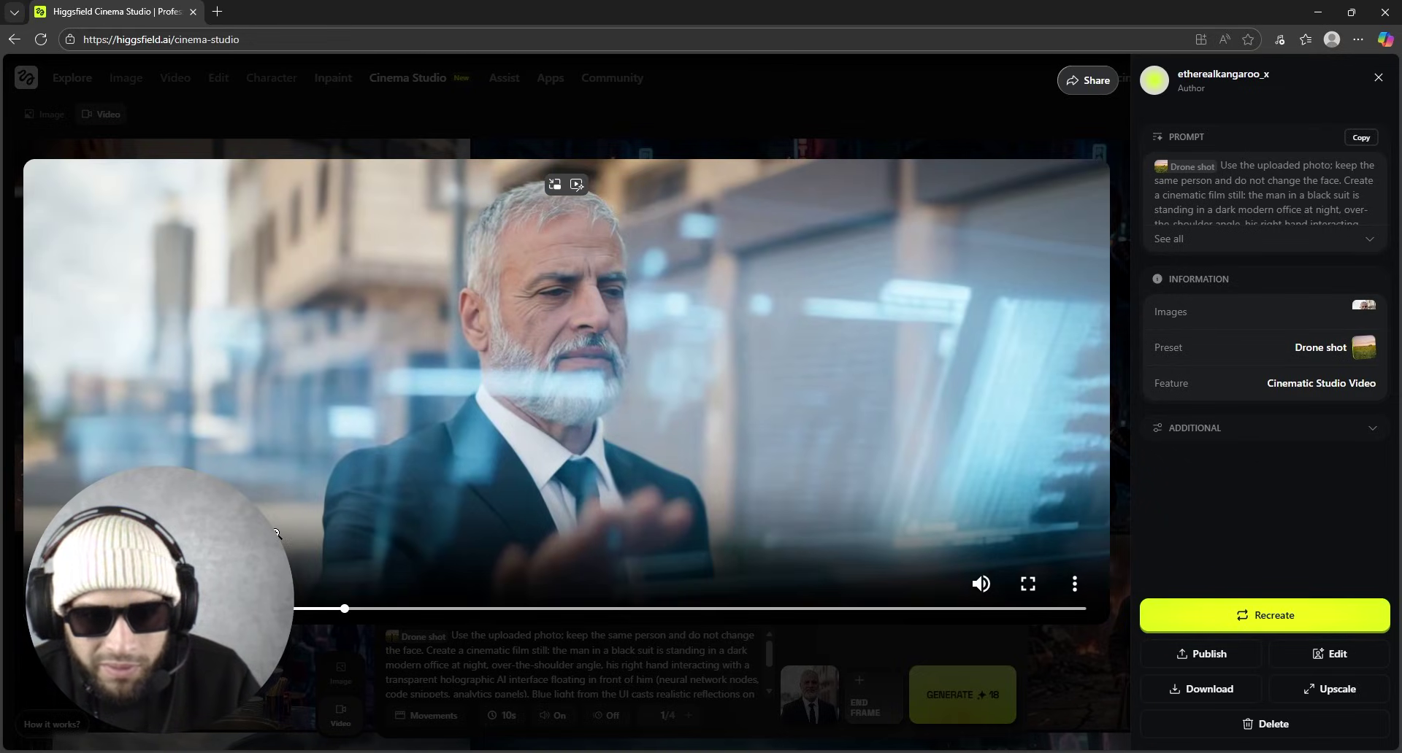
left_click(408, 569)
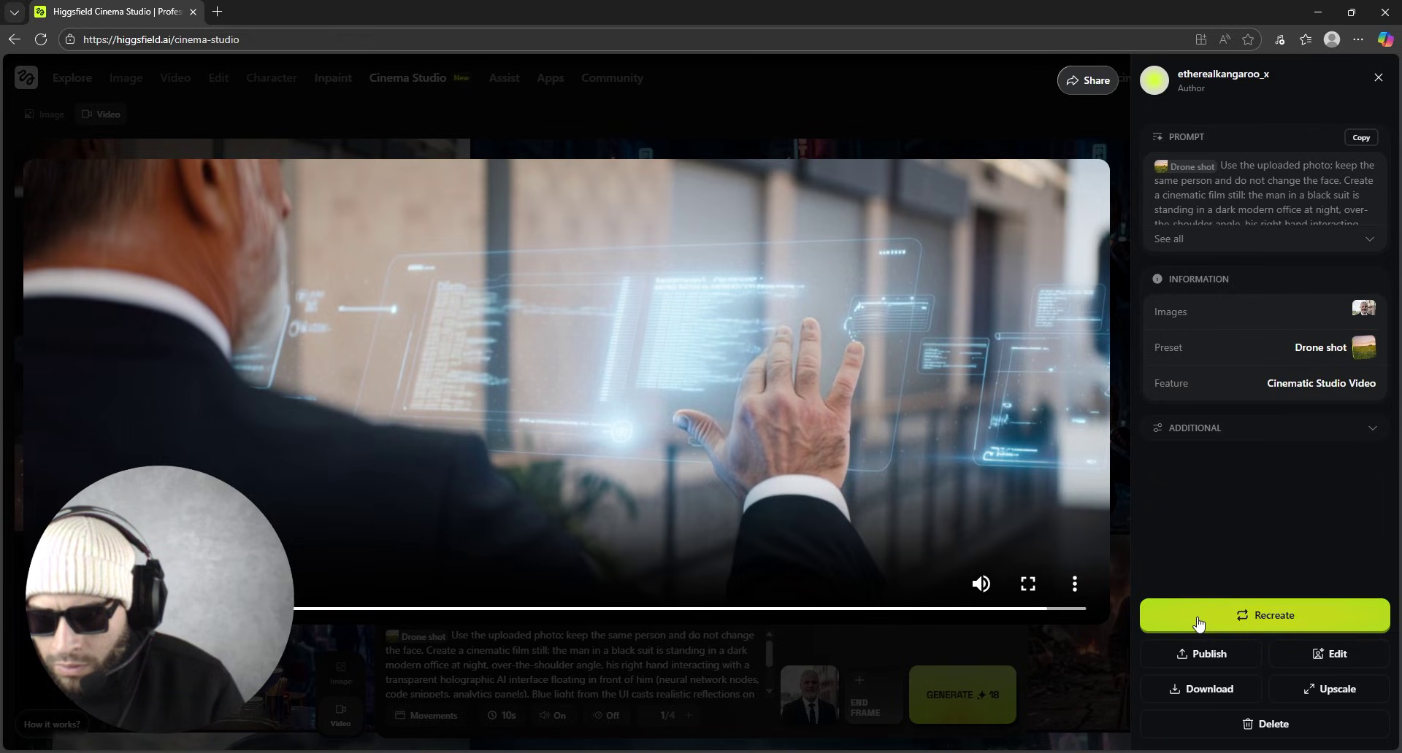
left_click(1373, 429)
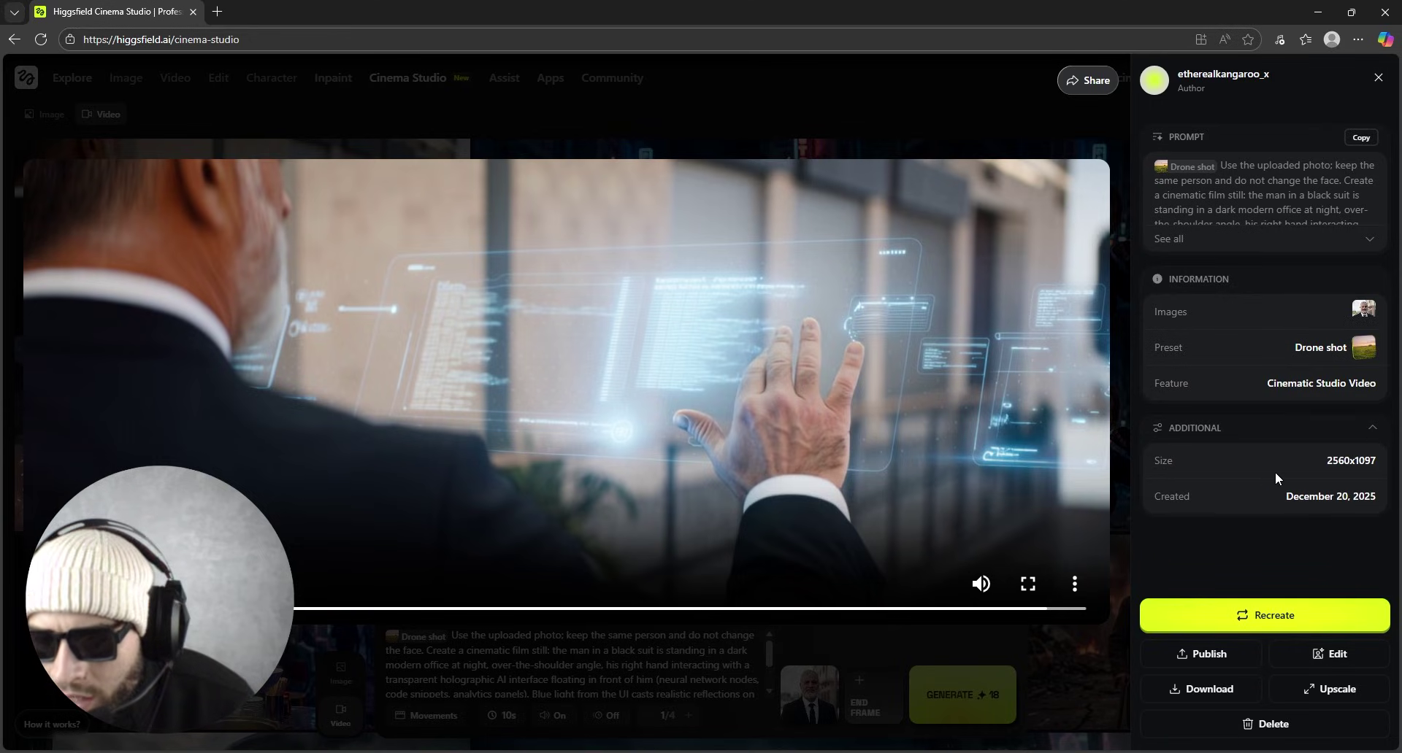
left_click_drag(1376, 462, 1322, 460)
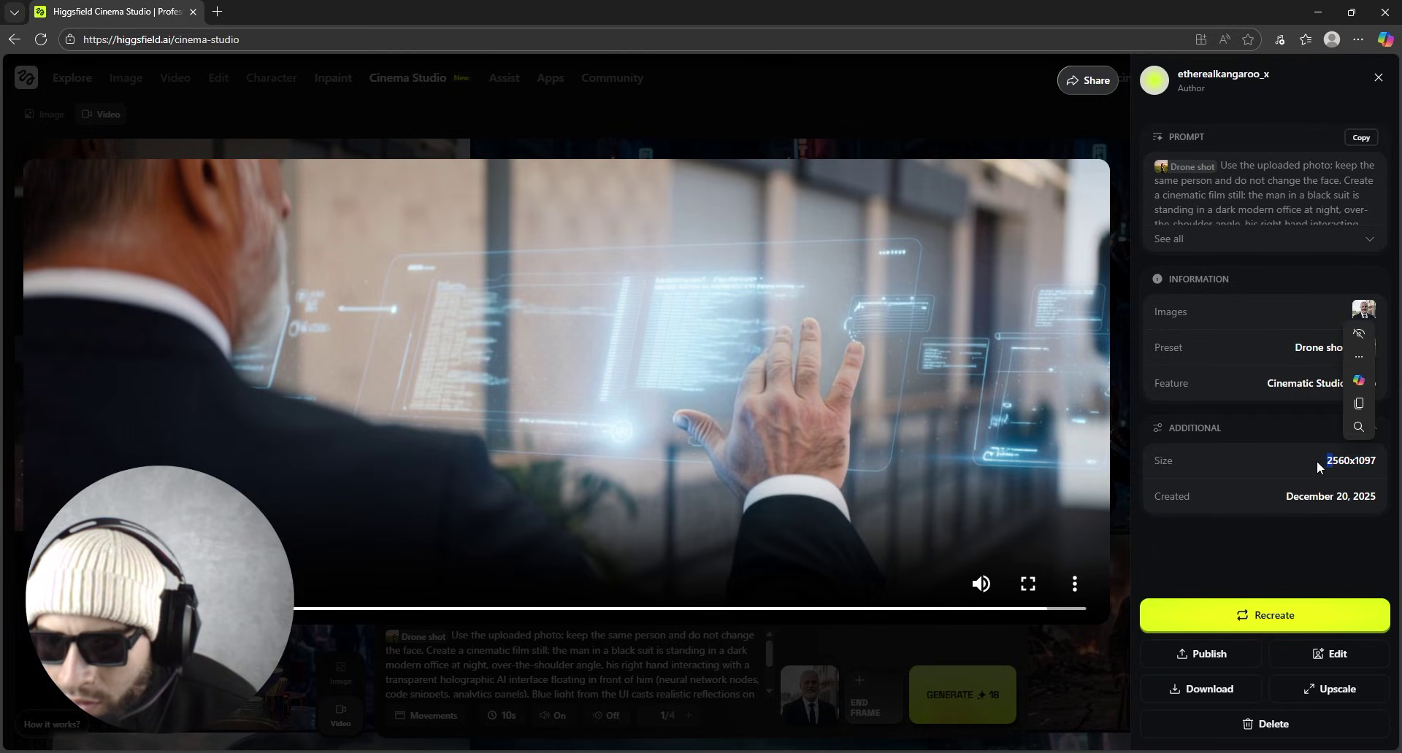
left_click(1324, 480)
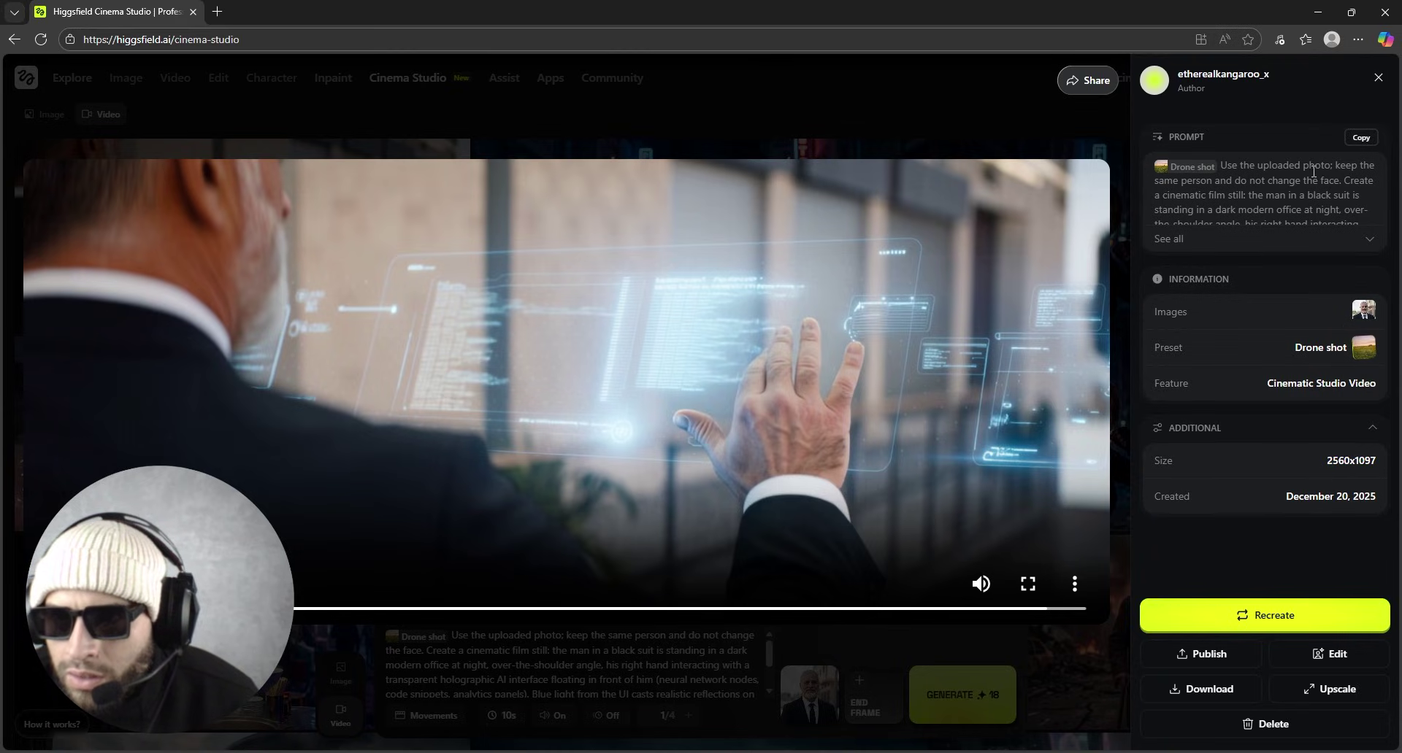
left_click_drag(1315, 173, 1304, 310)
left_click(1302, 221)
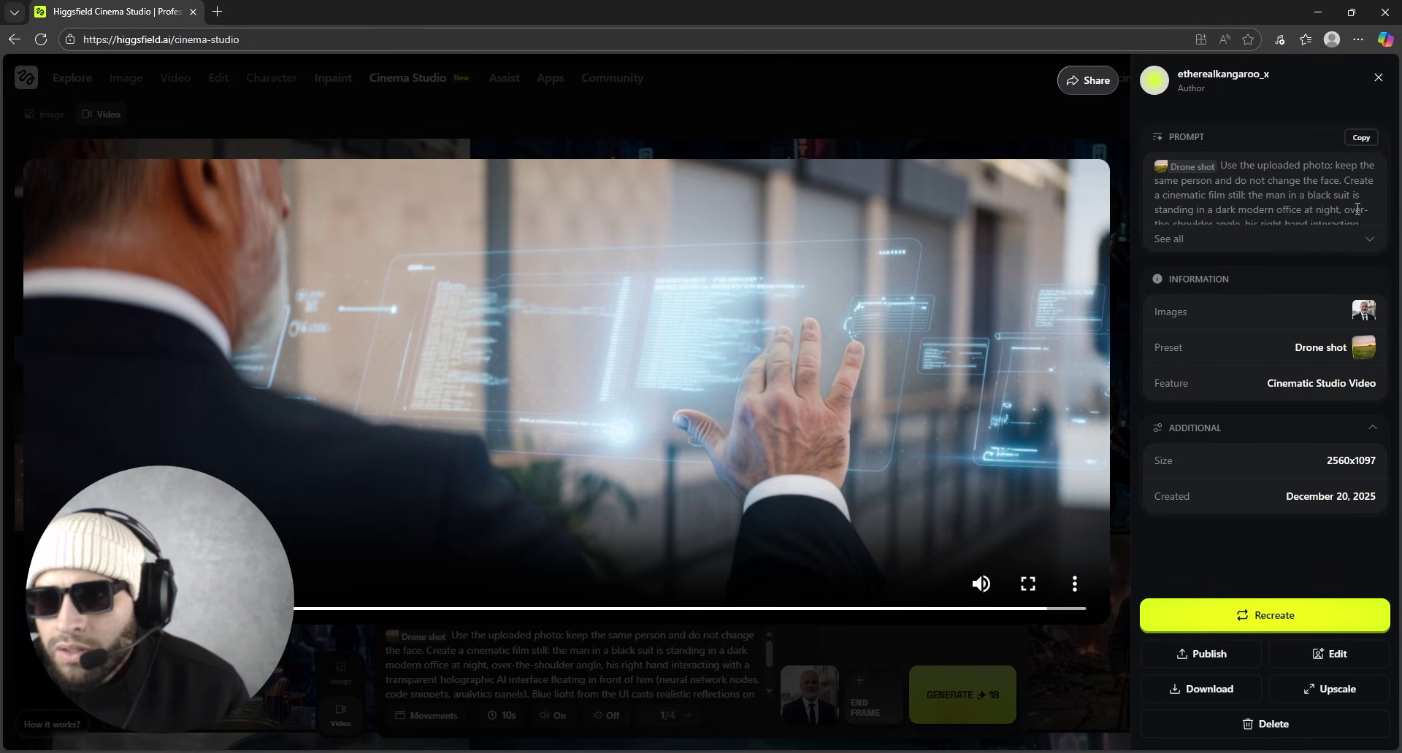
- Close the video detail view and delete the old prompt text
left_click(1378, 78)
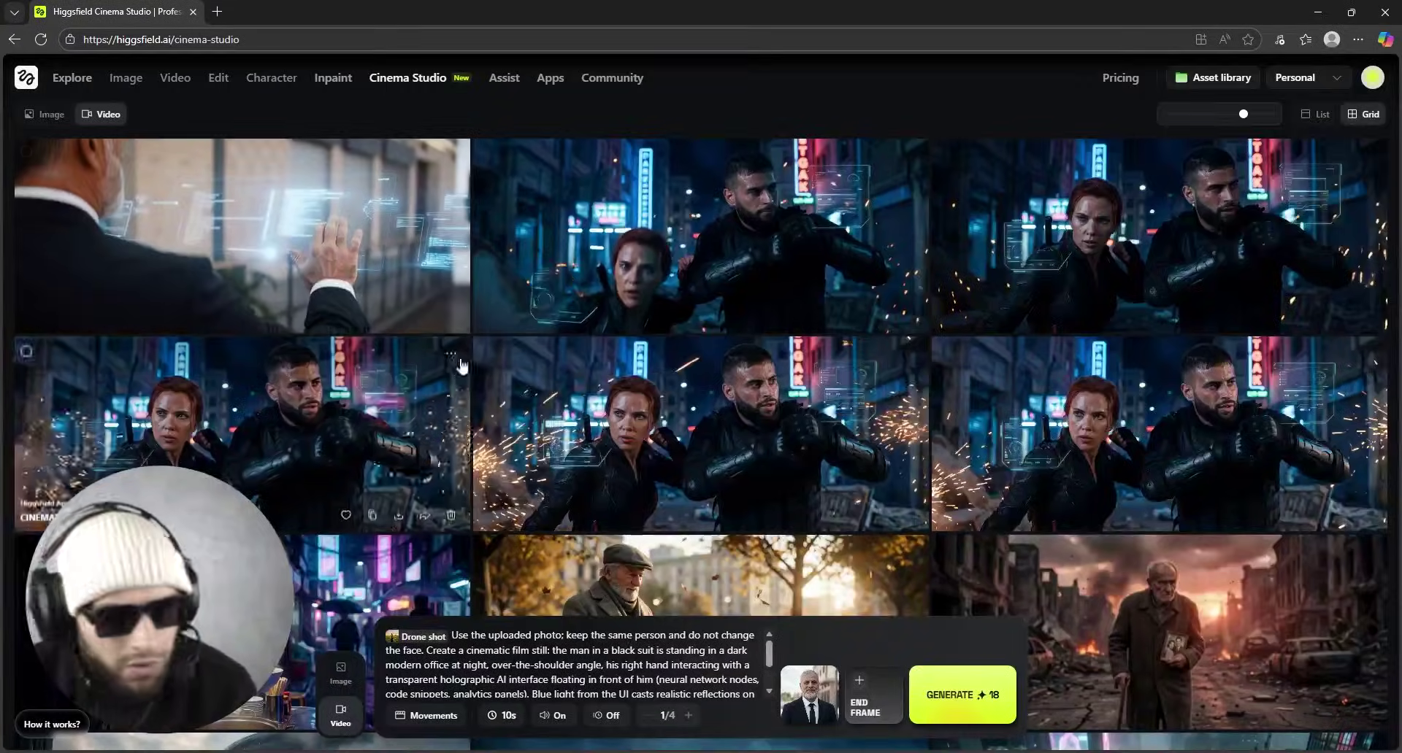
double_click(651, 638)
triple_click(651, 638)
key("BackSpace")
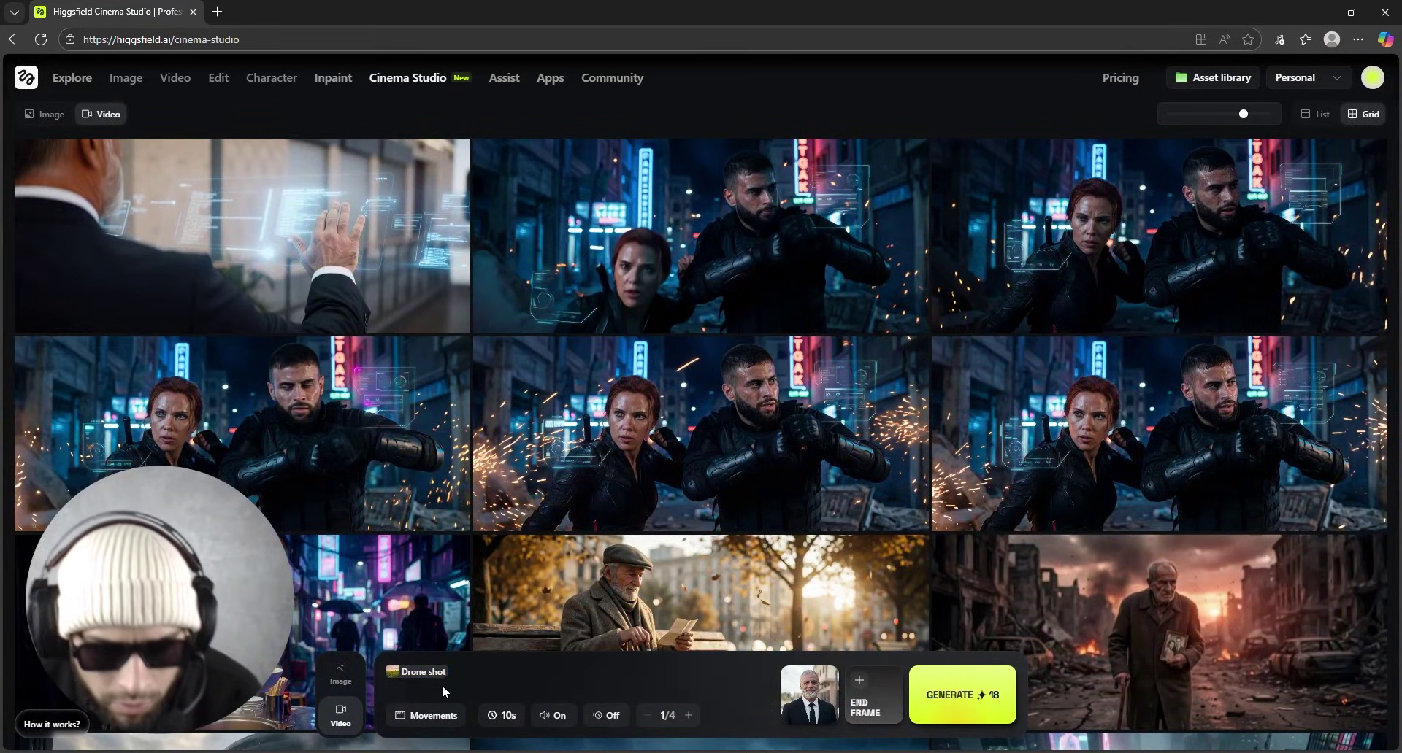
- Paste the new prompt ageing the man to about 70, choose a camera movement, and generate the video
left_click(424, 715)
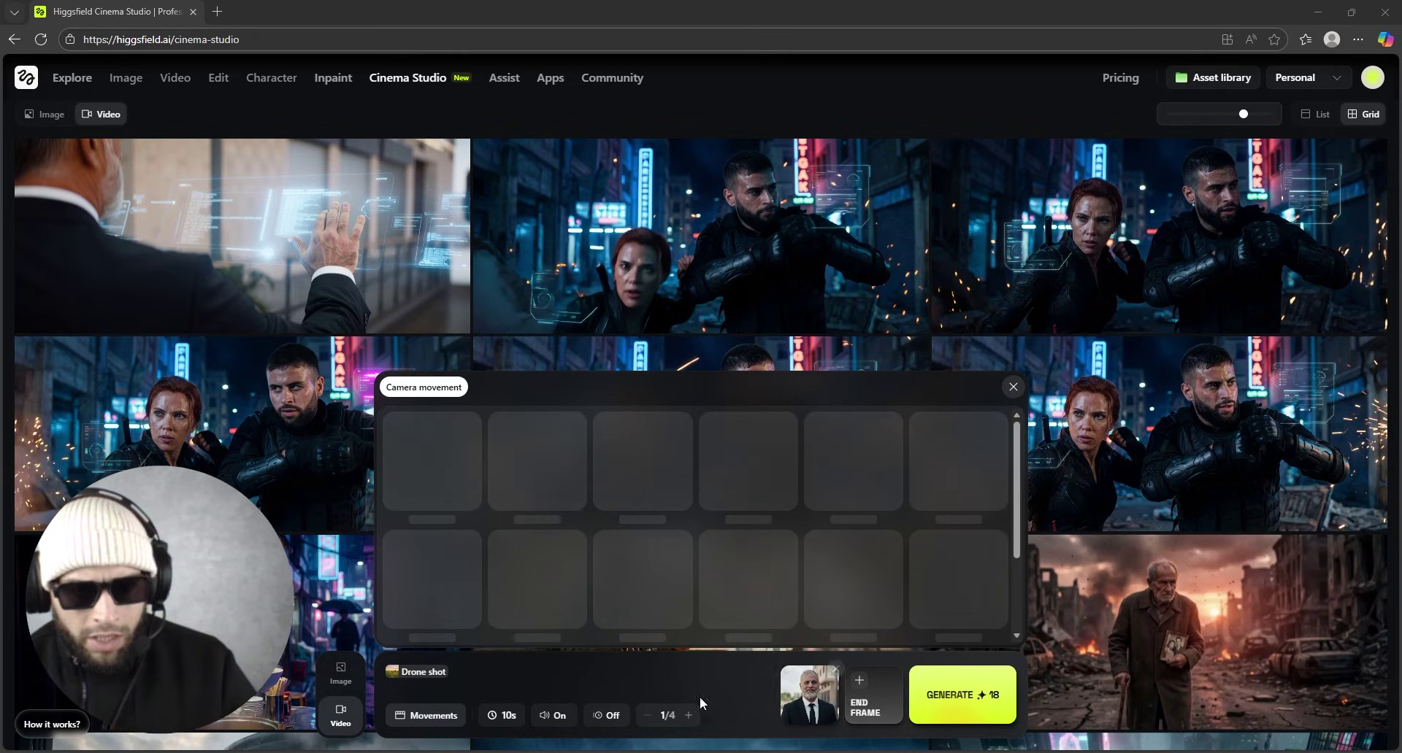
left_click(533, 668)
type("He is dancing mid-move (one foot lifted, knees bent slightly, arms moving naturally), joyful and confident. Cinematic film still look, realistic motion feel (very slight motion blur on hands only), night street or studio set, strong rim light, shallow depth of field, subtle film grain, photorealistic textures. No cropped body, no extra limbs, no distorted hands, no text, no watermark")
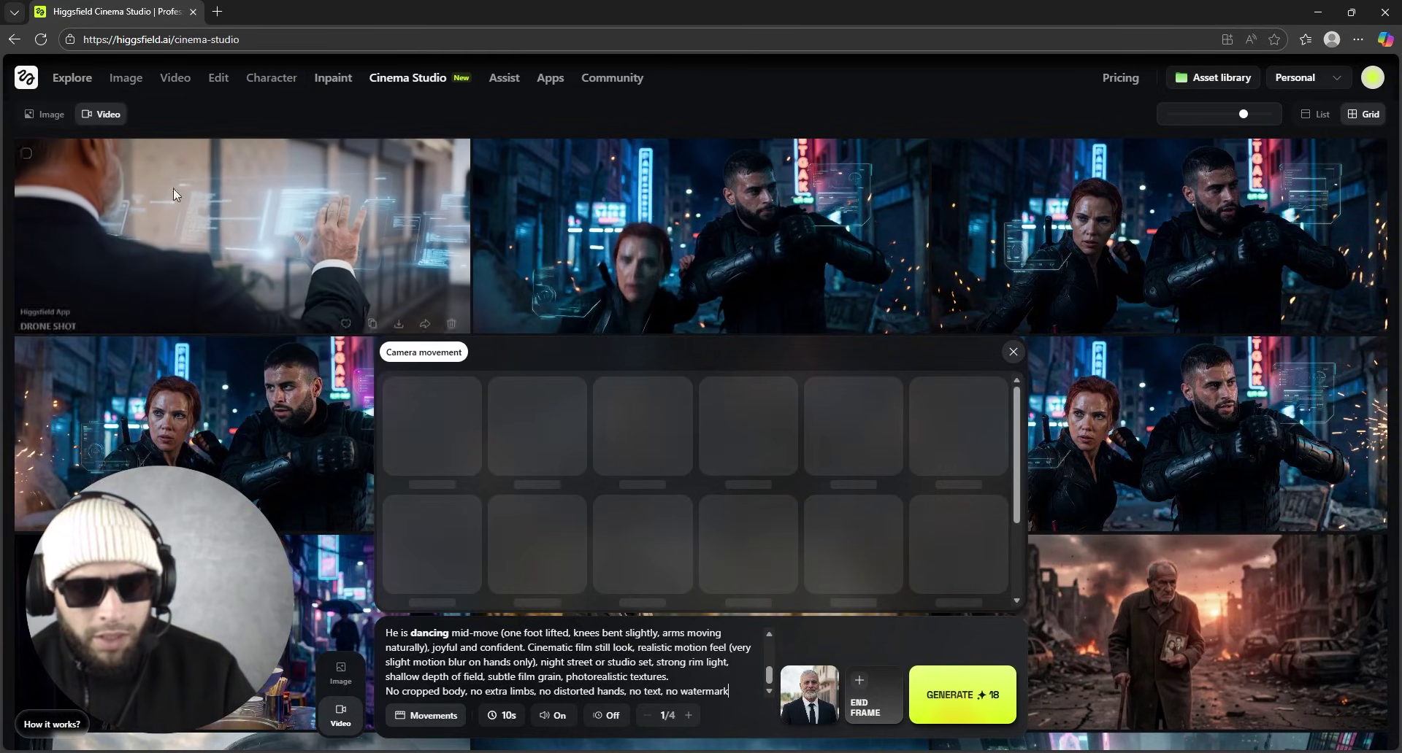
mouse_move(200, 215)
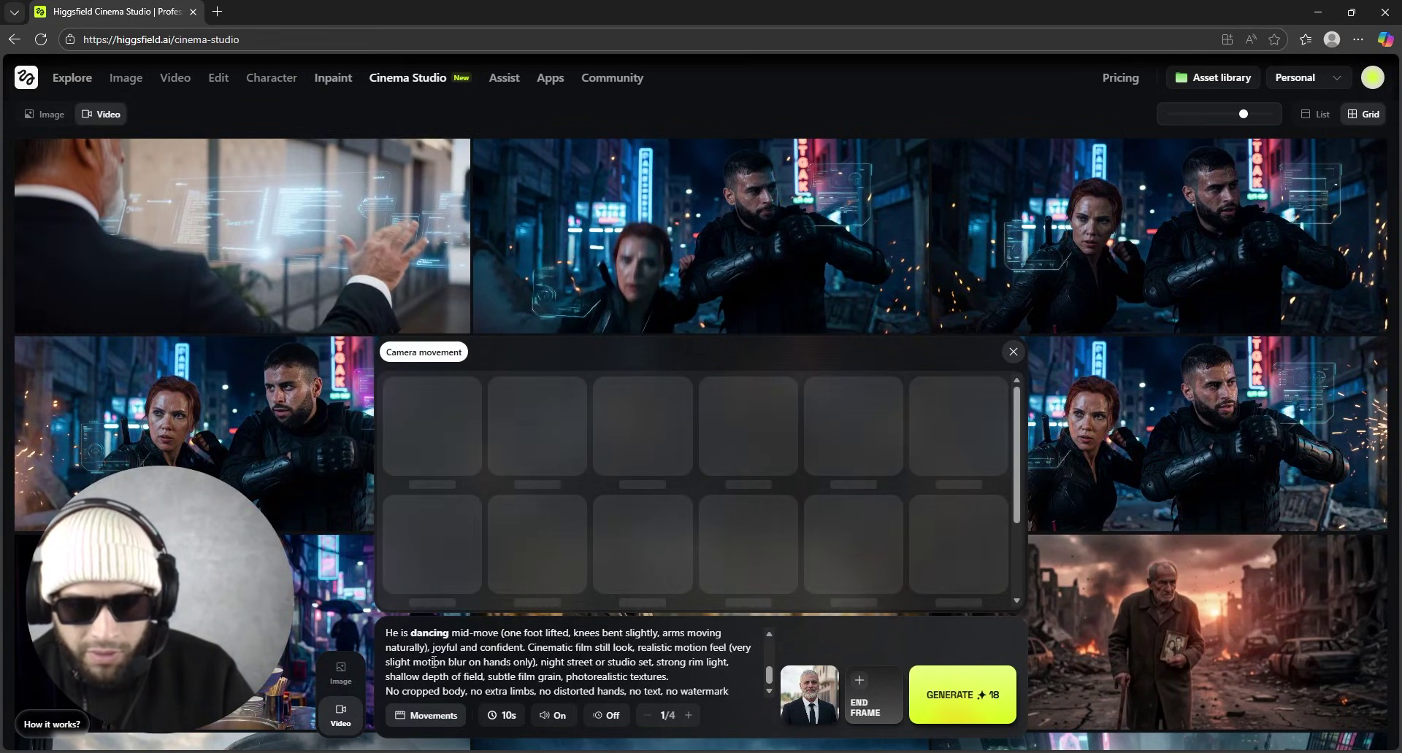
left_click(955, 693)
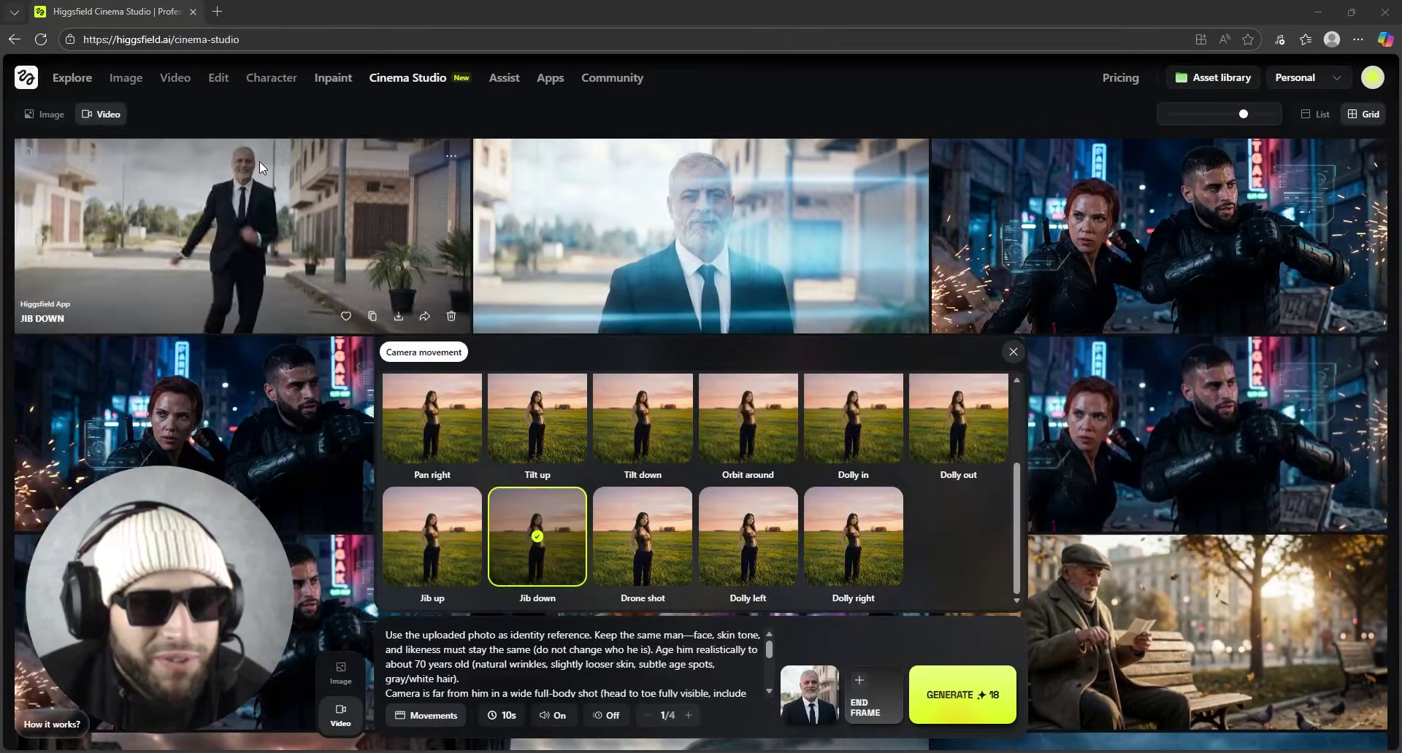
- Open the new Jib down video of the aged man and play it full screen
mouse_move(256, 239)
left_click(283, 203)
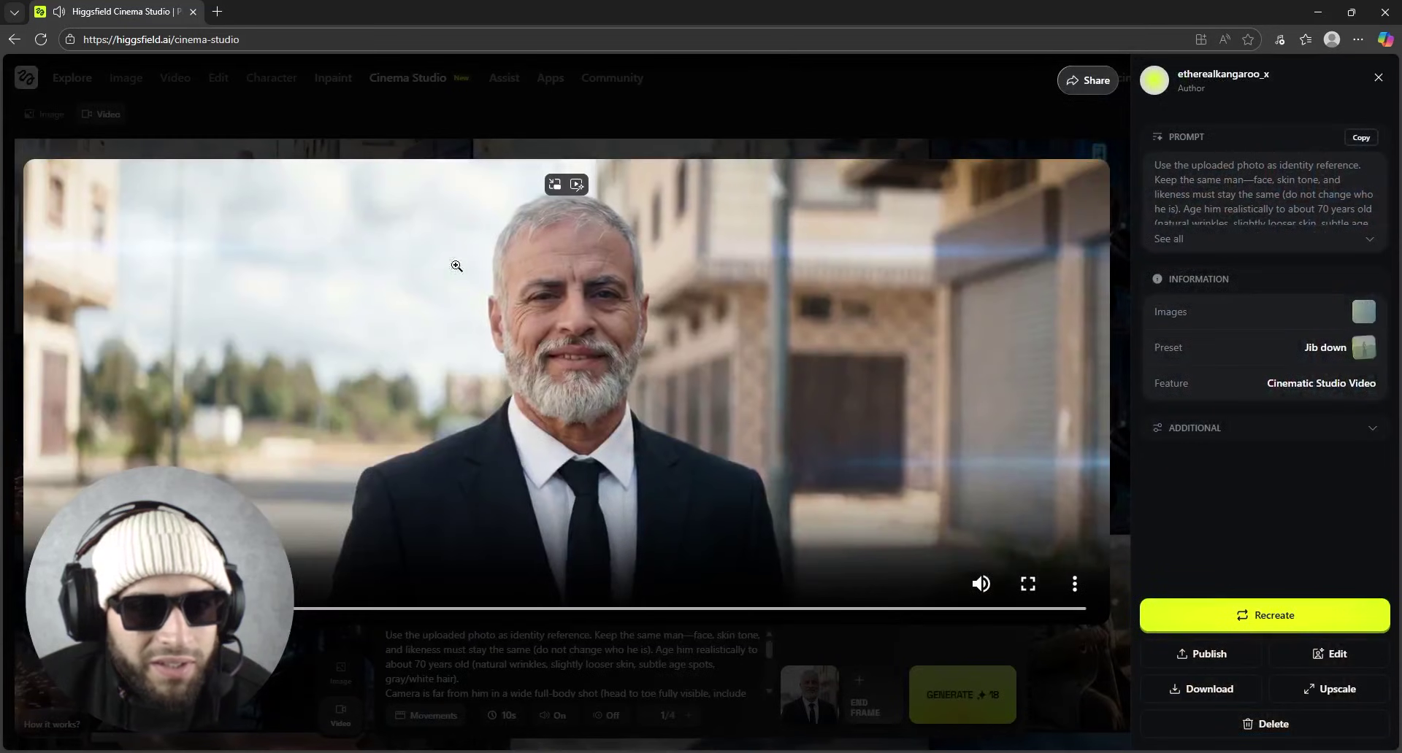
left_click(1025, 582)
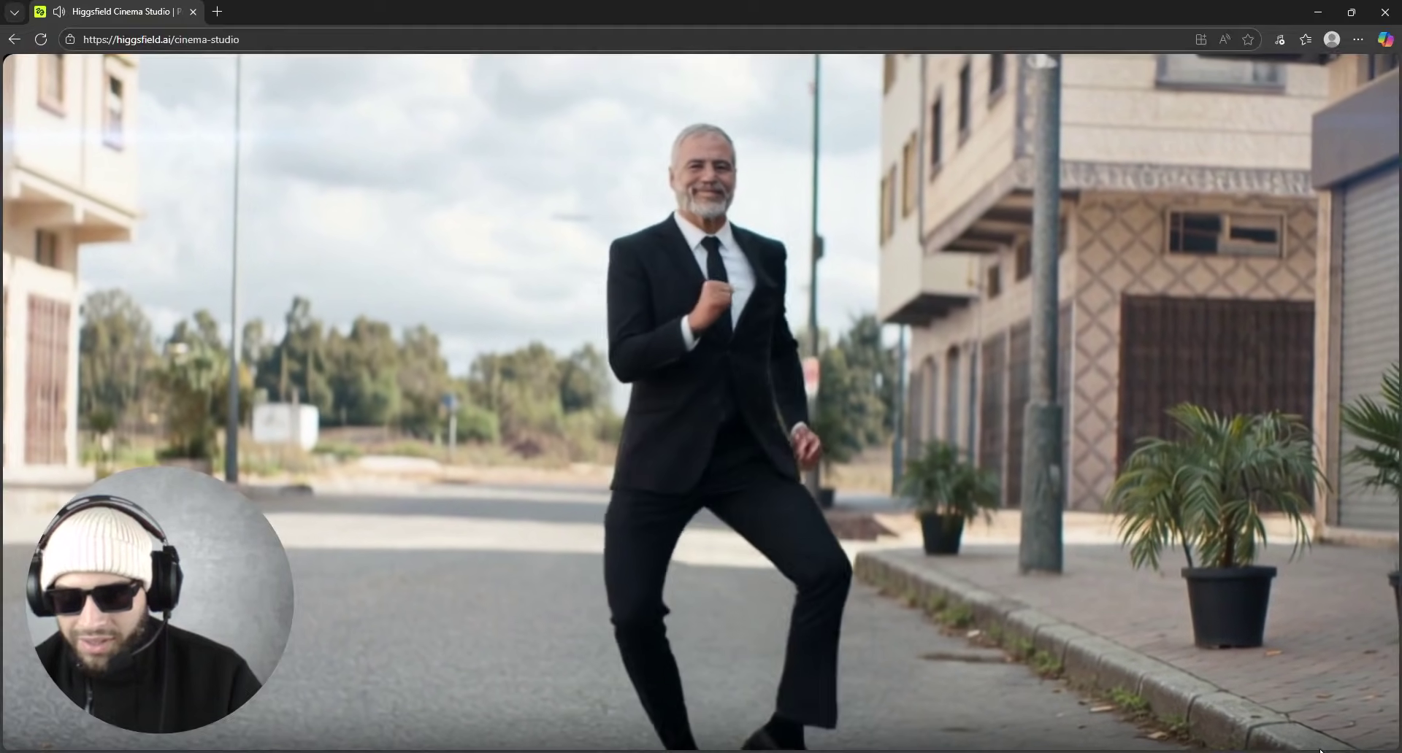
- Exit the video viewer, showing the gallery with the Jib down dancing video listed first
key("Escape")
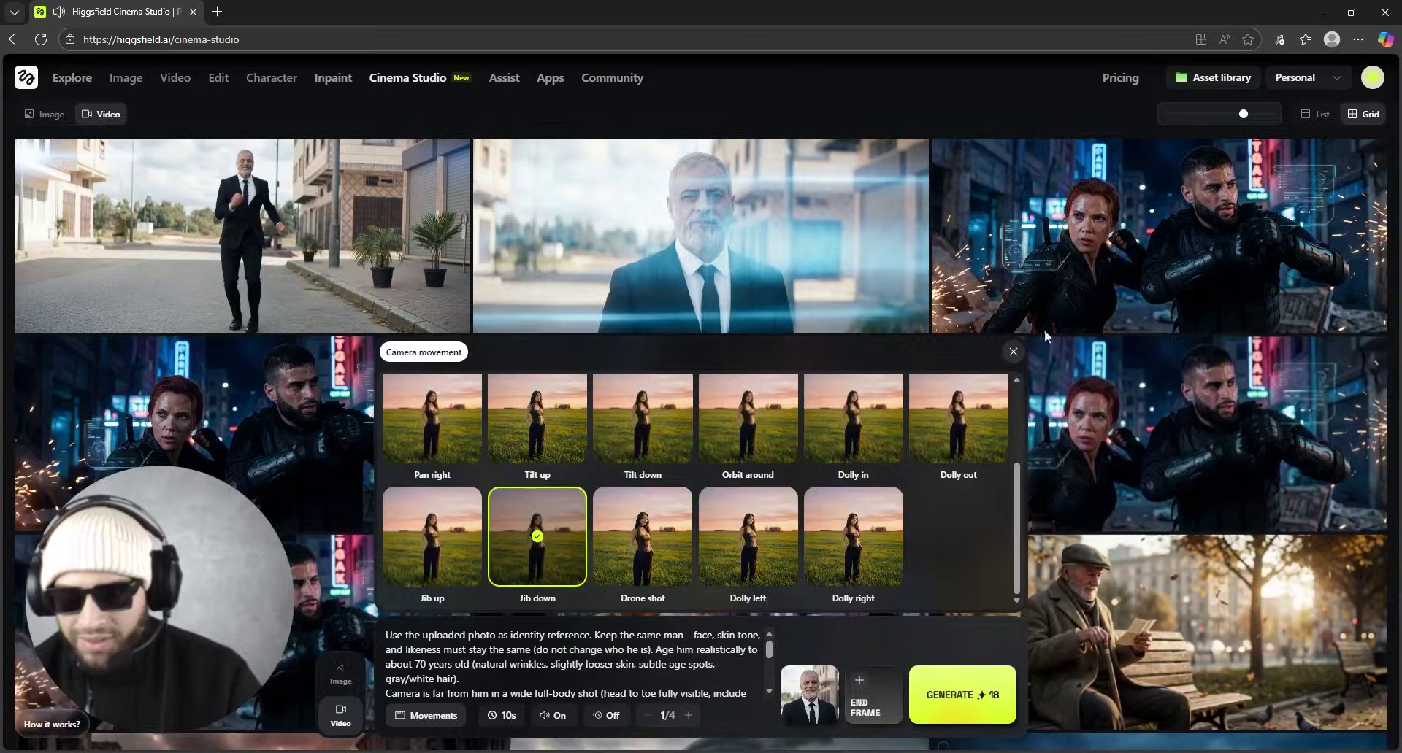